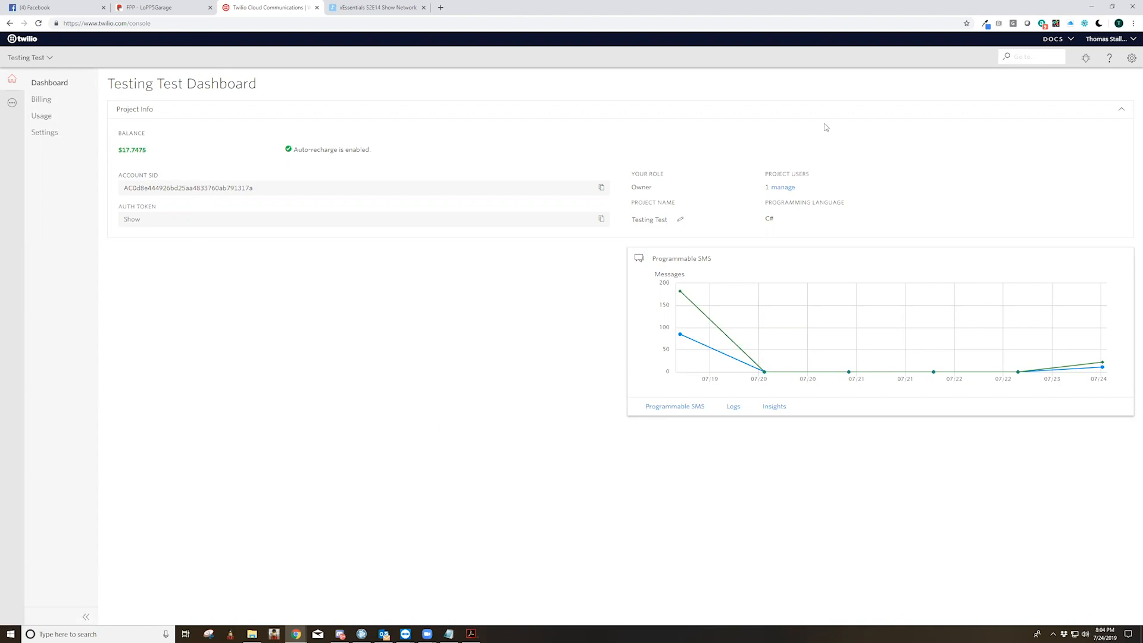
Return to the project dashboard and highlight the account SID in the project info
{"action": "left_click", "coordinate": [125, 27]}
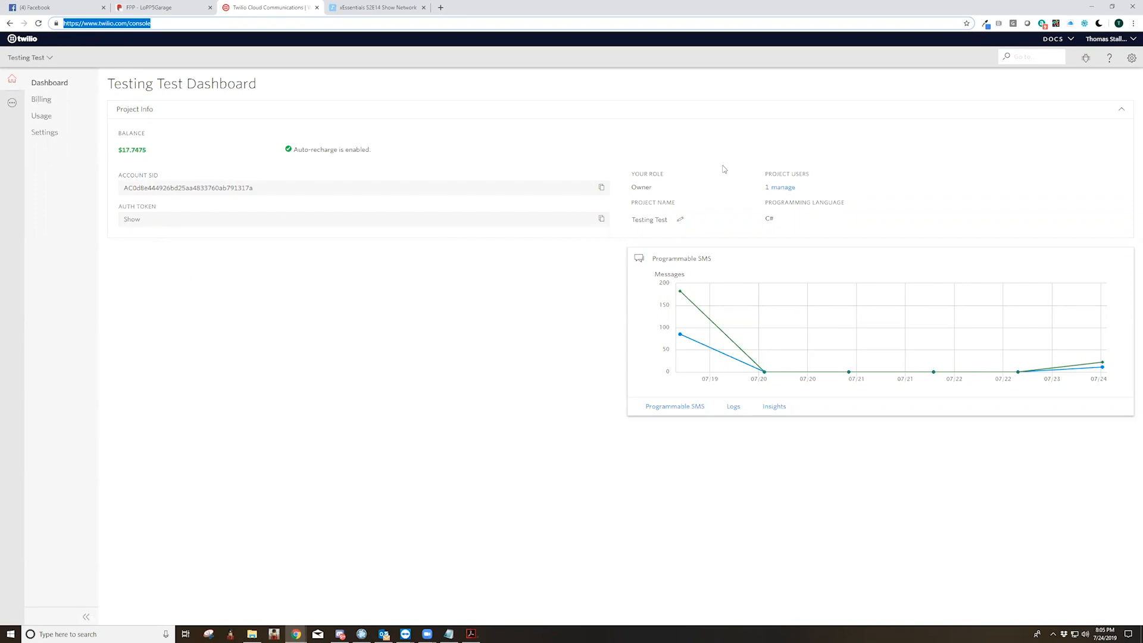
{"action": "left_click", "coordinate": [12, 79]}
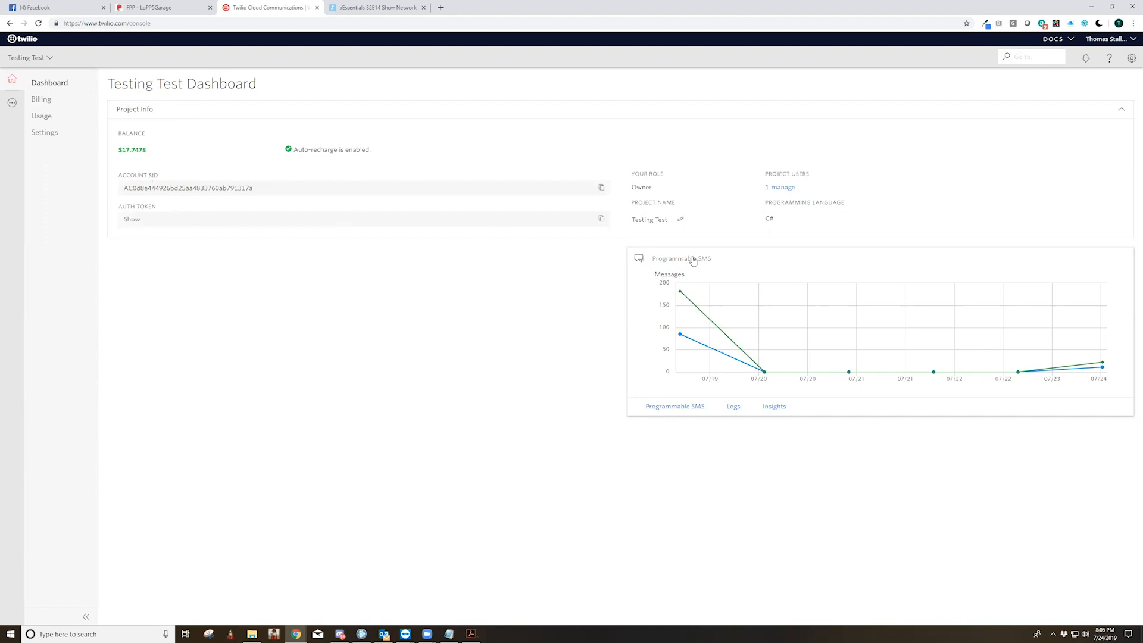
{"action": "left_click_drag", "start_coordinate": [262, 188], "coordinate": [121, 186]}
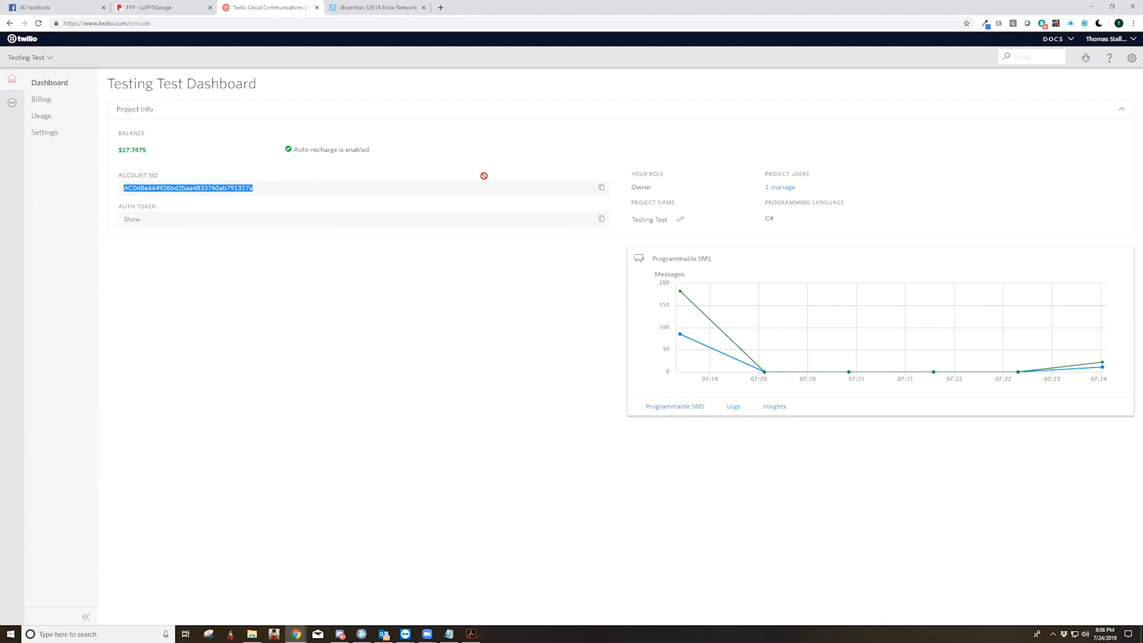
Go to Programmable SMS, look at its dashboard and test credentials, and open the list of API keys
{"action": "left_click", "coordinate": [12, 105]}
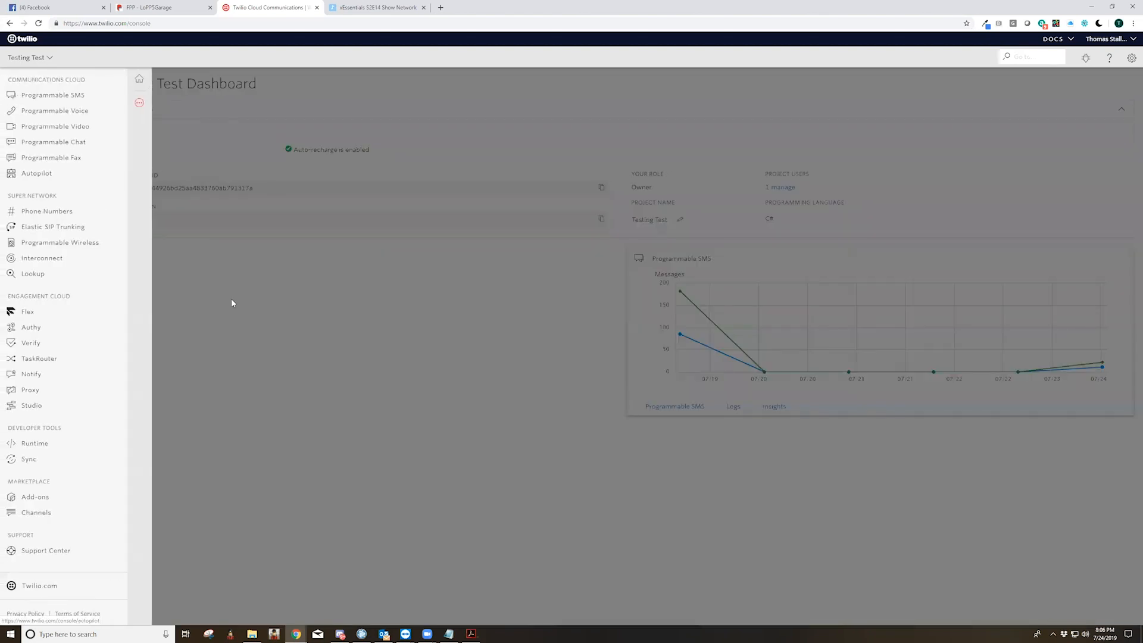
{"action": "left_click", "coordinate": [58, 96]}
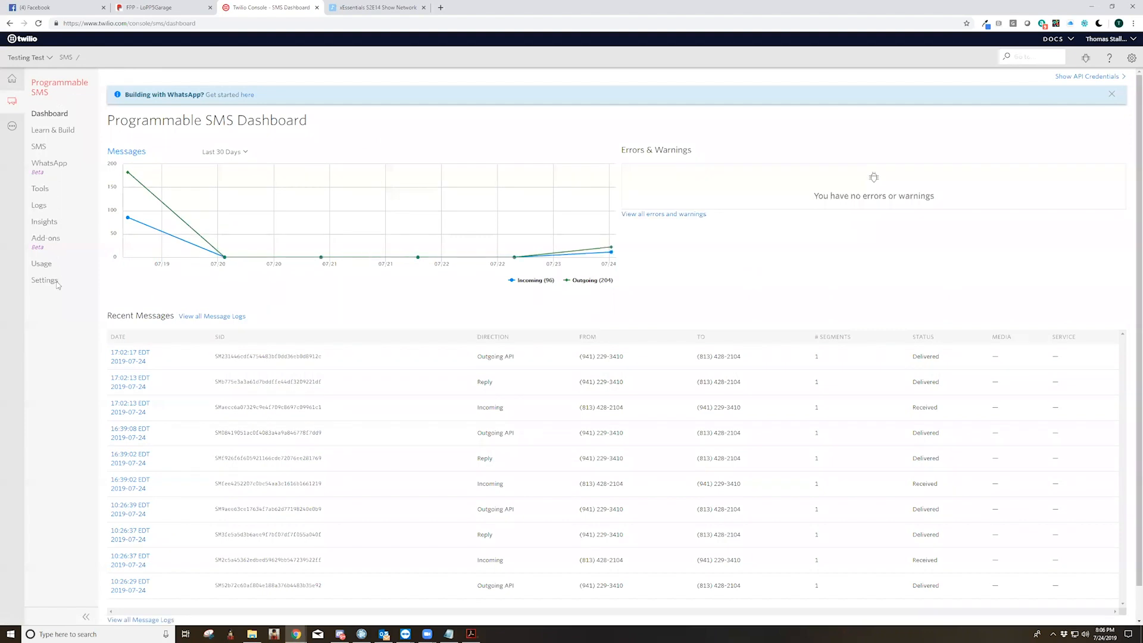
{"action": "scroll", "coordinate": [476, 426], "scroll_direction": "down", "scroll_amount": 1}
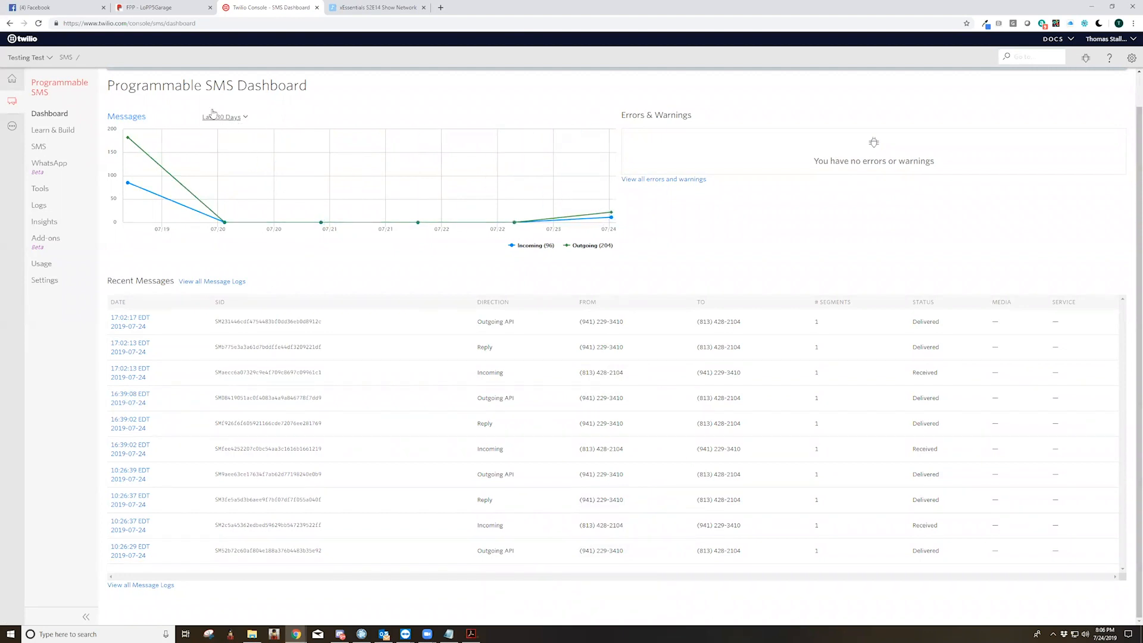
{"action": "left_click", "coordinate": [43, 191]}
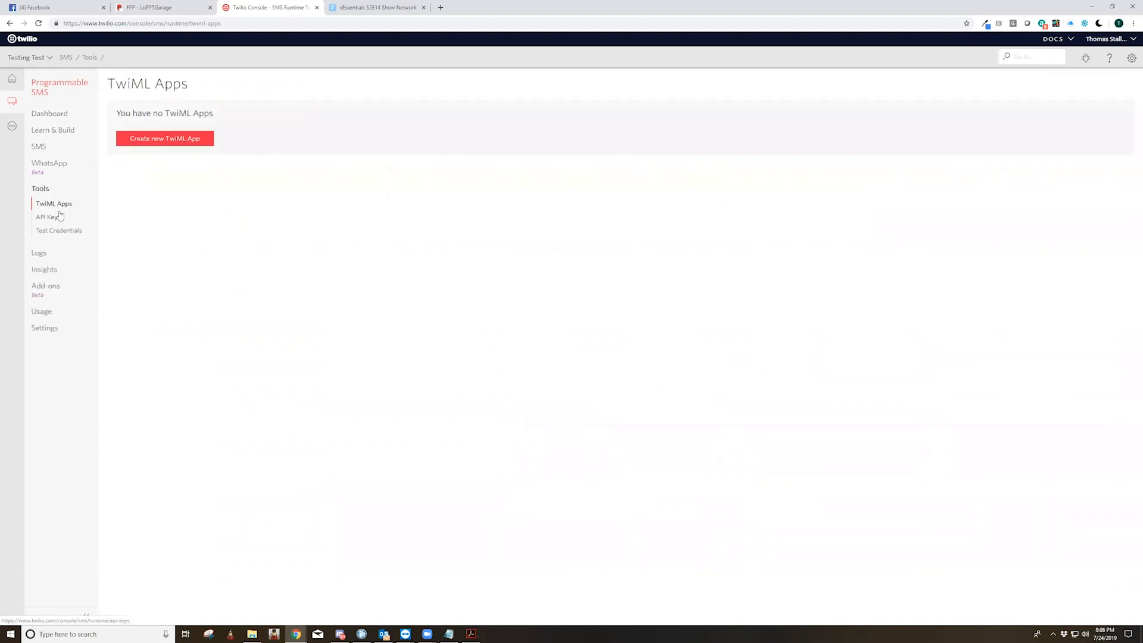
{"action": "left_click", "coordinate": [75, 235]}
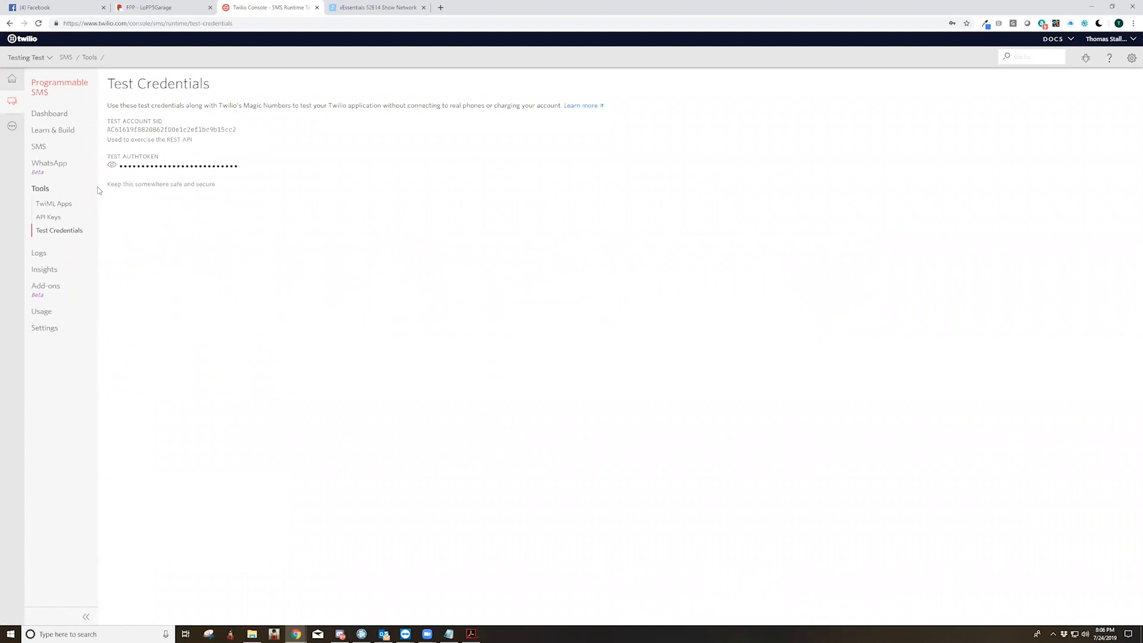
{"action": "left_click", "coordinate": [47, 218]}
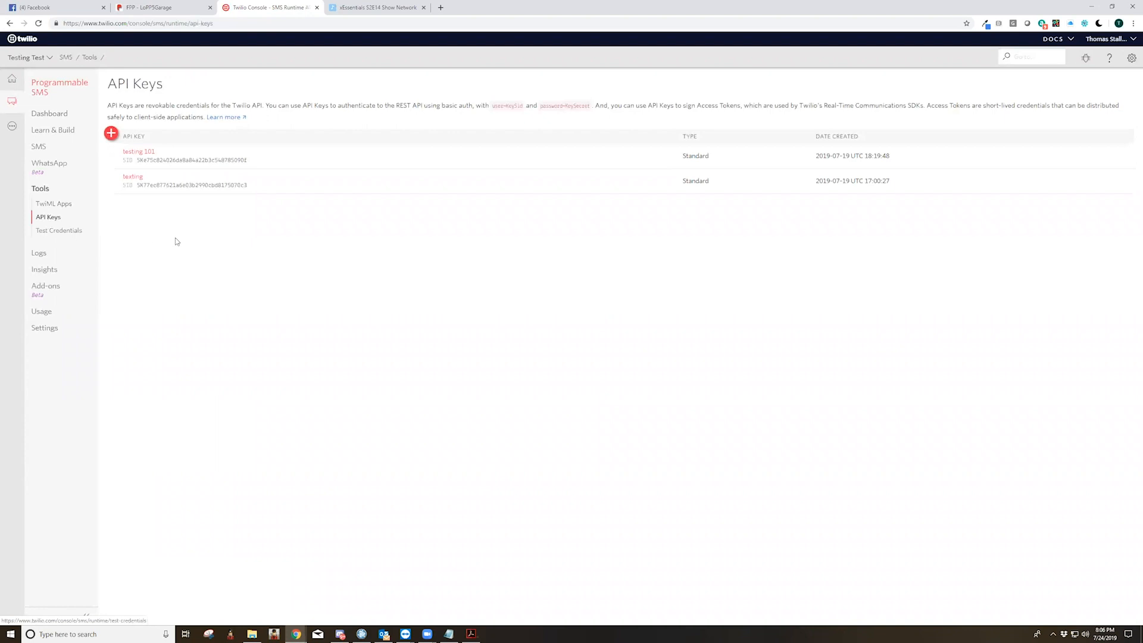
Create a new Standard API key with the friendly name "texting 201"
{"action": "left_click", "coordinate": [111, 135]}
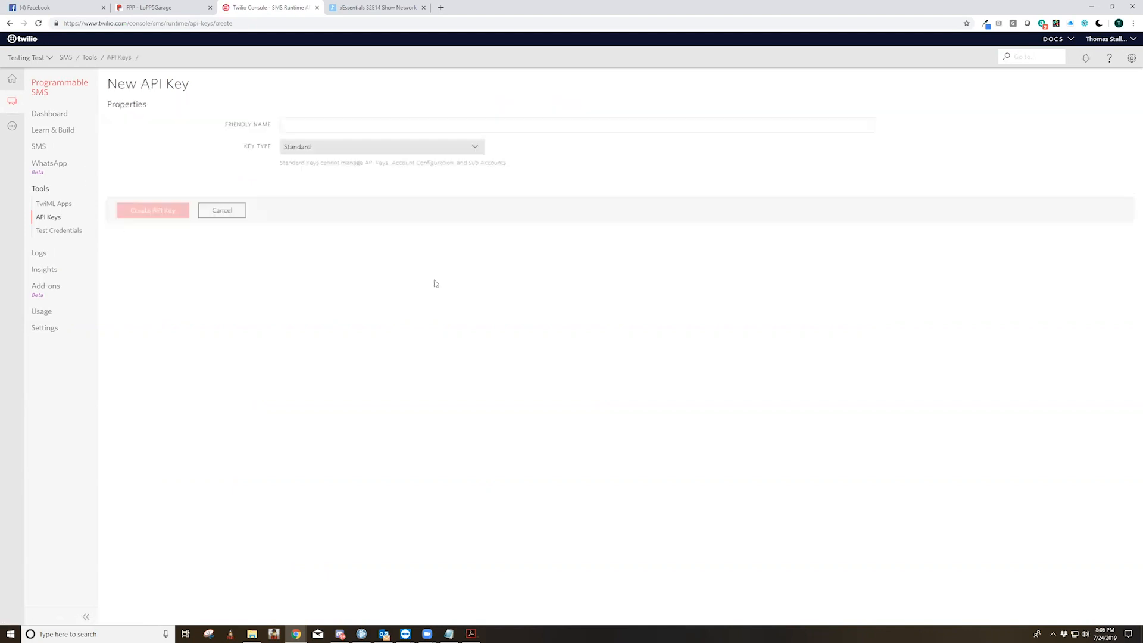
{"action": "left_click", "coordinate": [306, 124]}
{"action": "type", "text": "tex"}
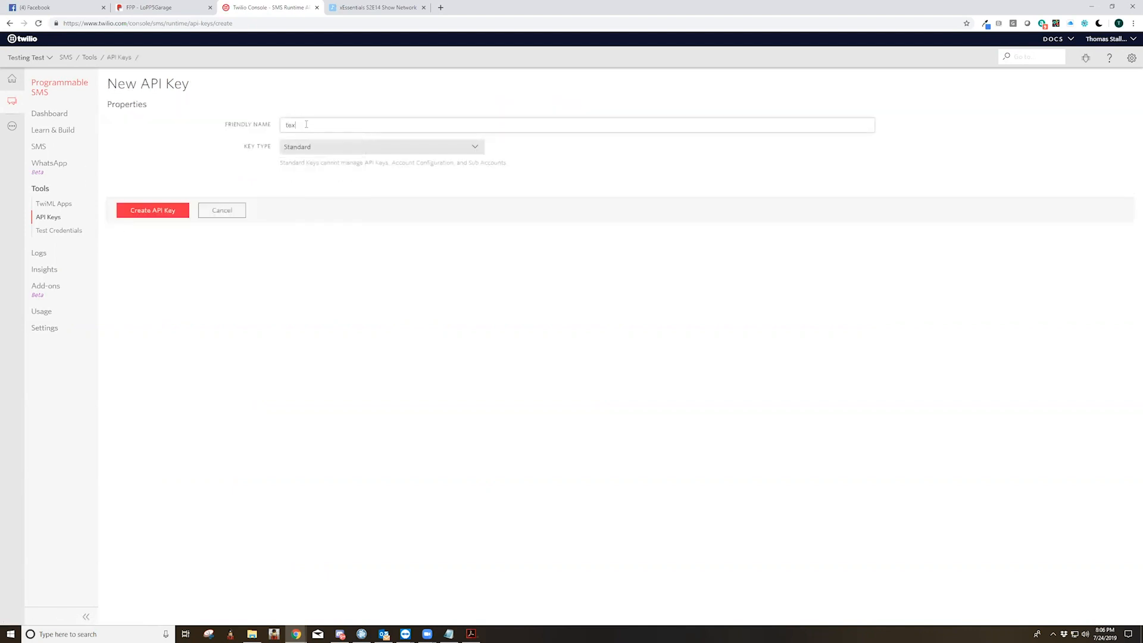
{"action": "type", "text": "ting 201"}
{"action": "left_click", "coordinate": [146, 212]}
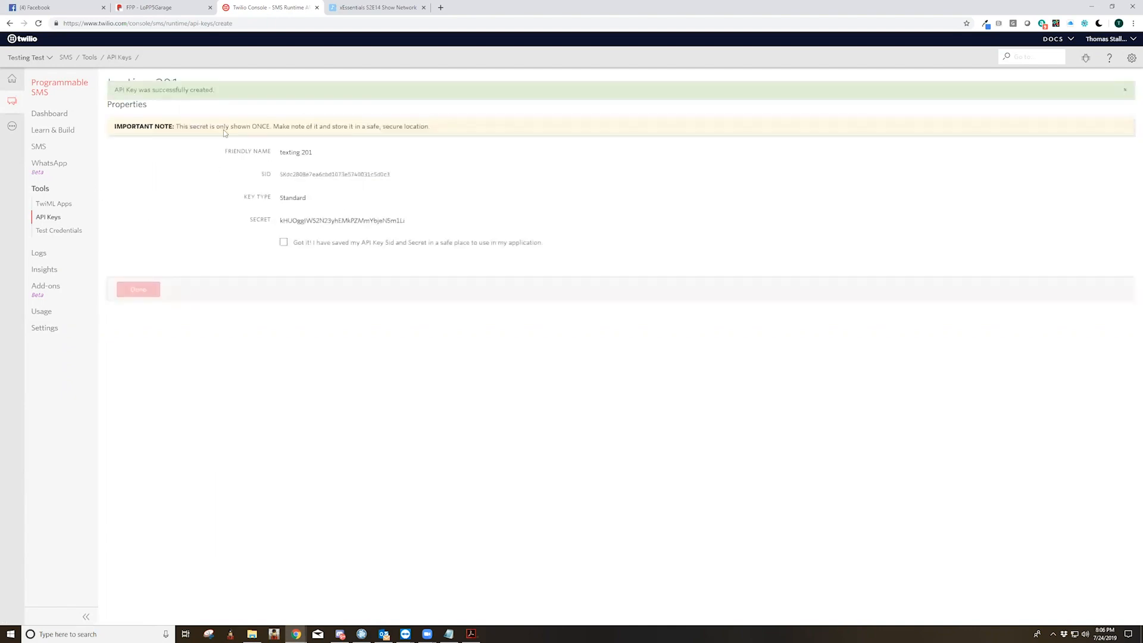
Highlight the new API key's SID and secret, acknowledge that both have been saved, and finish the key creation
{"action": "left_click_drag", "start_coordinate": [179, 126], "coordinate": [432, 127]}
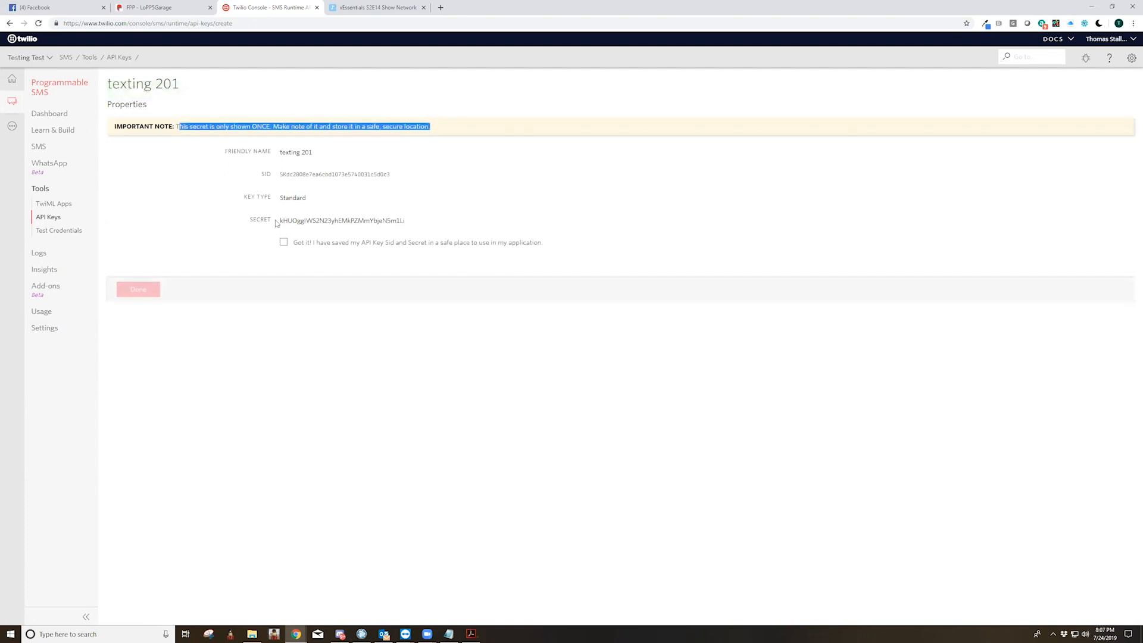
{"action": "left_click_drag", "start_coordinate": [279, 221], "coordinate": [401, 220]}
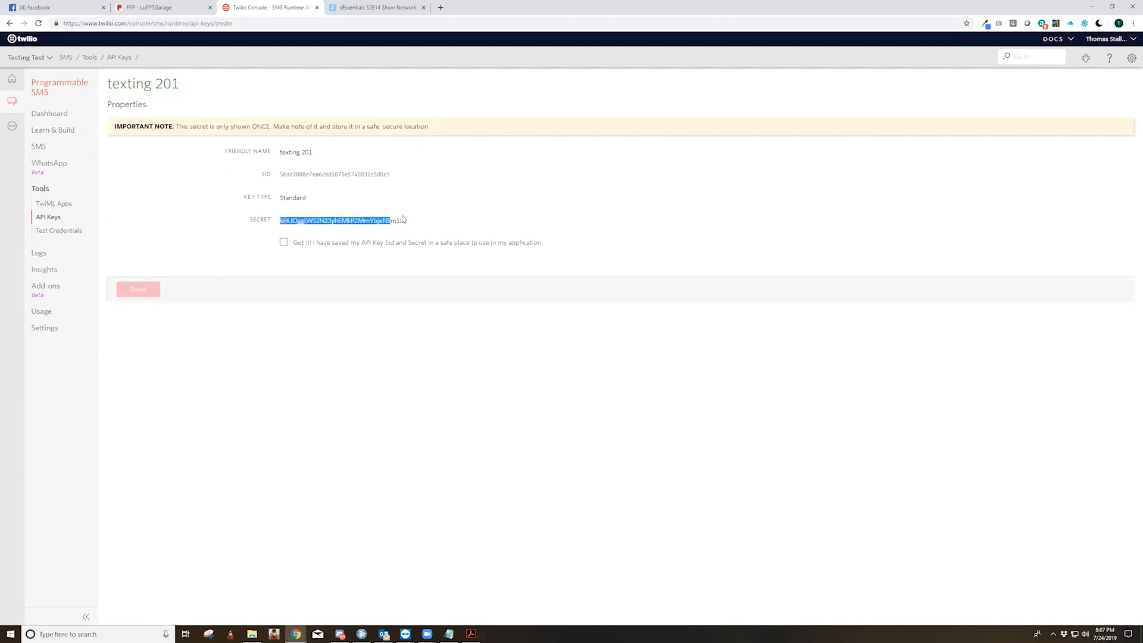
{"action": "left_click_drag", "start_coordinate": [280, 175], "coordinate": [417, 181]}
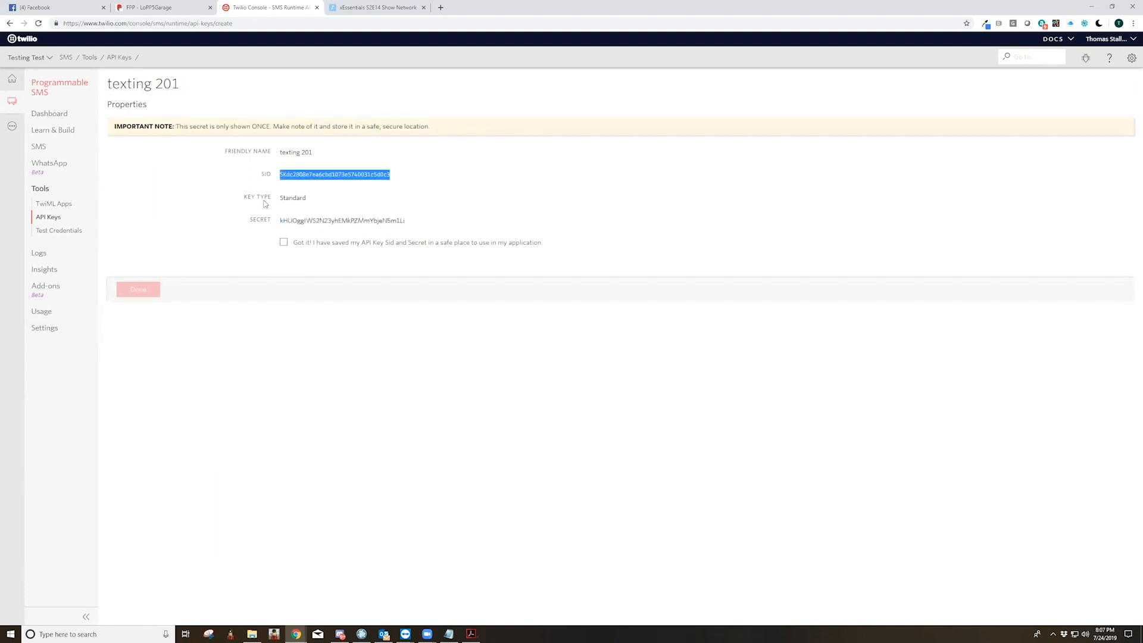
{"action": "left_click_drag", "start_coordinate": [280, 220], "coordinate": [411, 225]}
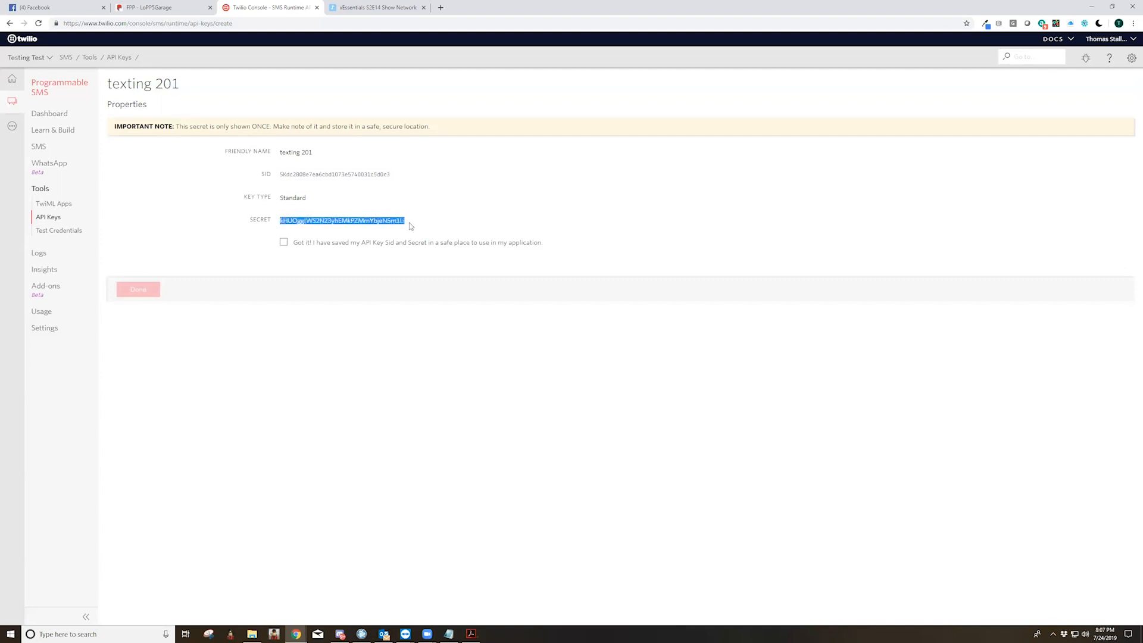
{"action": "left_click", "coordinate": [284, 177]}
{"action": "left_click", "coordinate": [283, 242]}
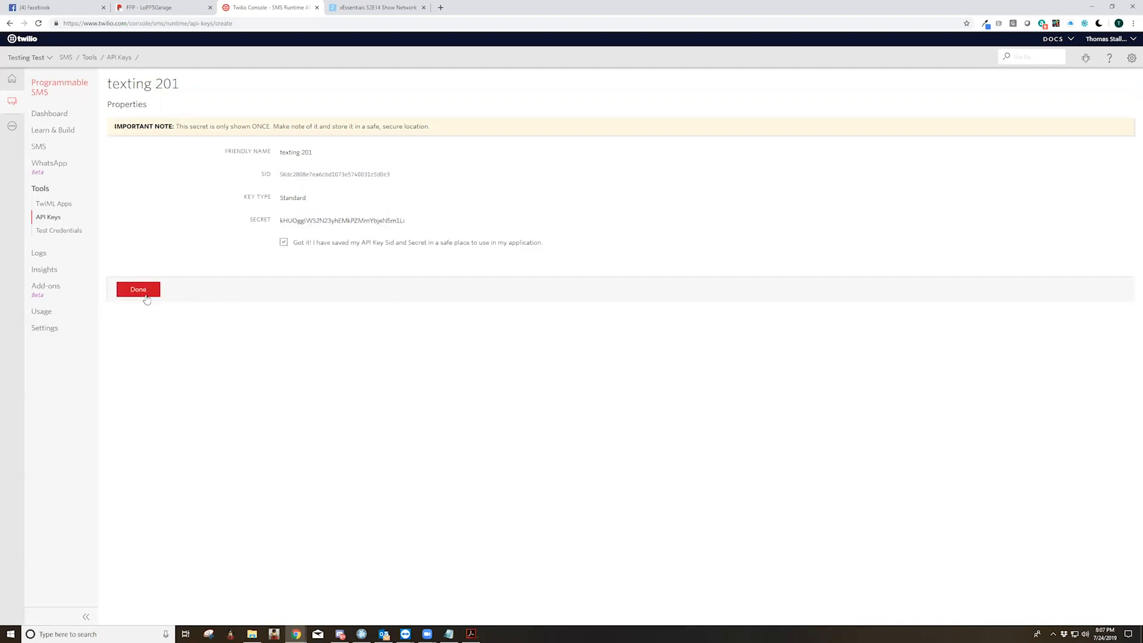
{"action": "left_click", "coordinate": [144, 294]}
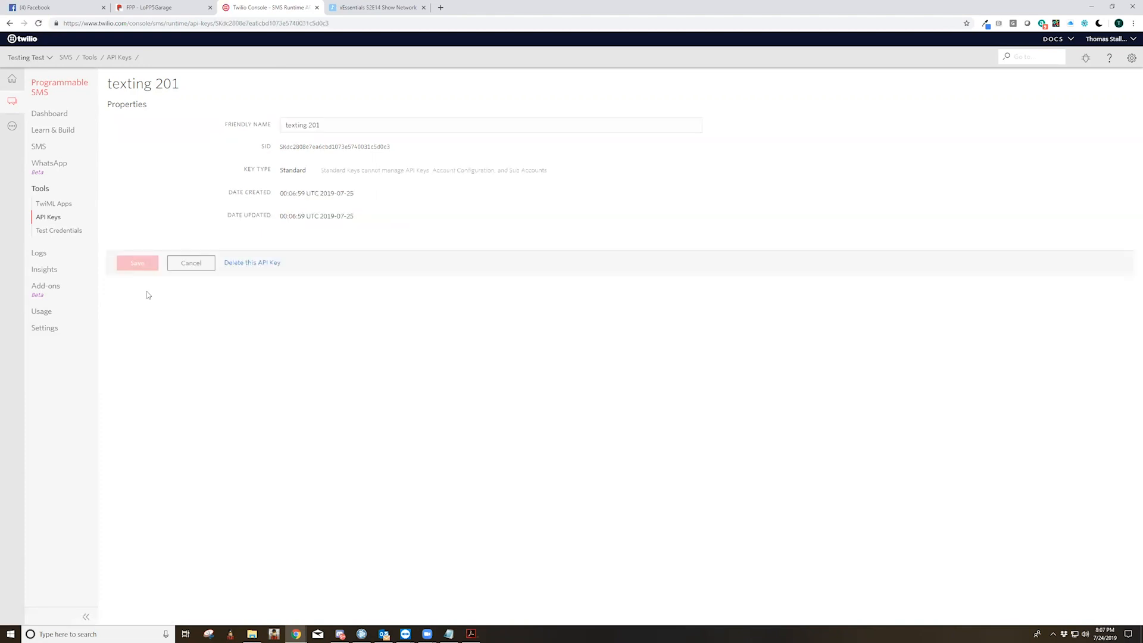
Highlight the SID of the older 101 key in the API keys list, and return to the project dashboard
{"action": "left_click", "coordinate": [48, 216]}
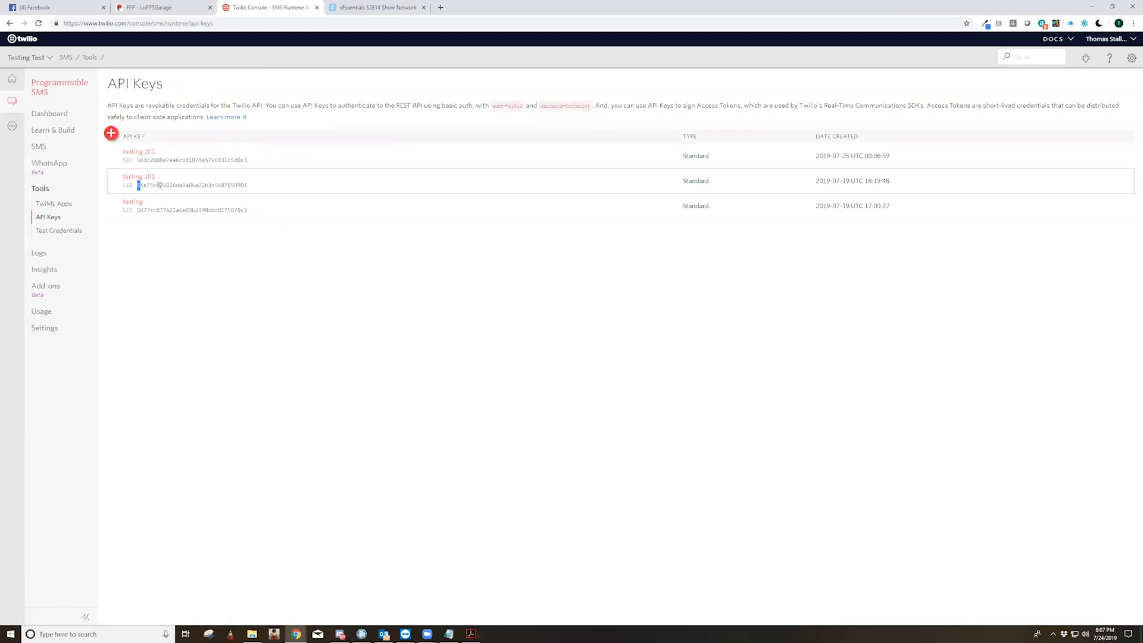
{"action": "left_click_drag", "start_coordinate": [137, 186], "coordinate": [265, 191]}
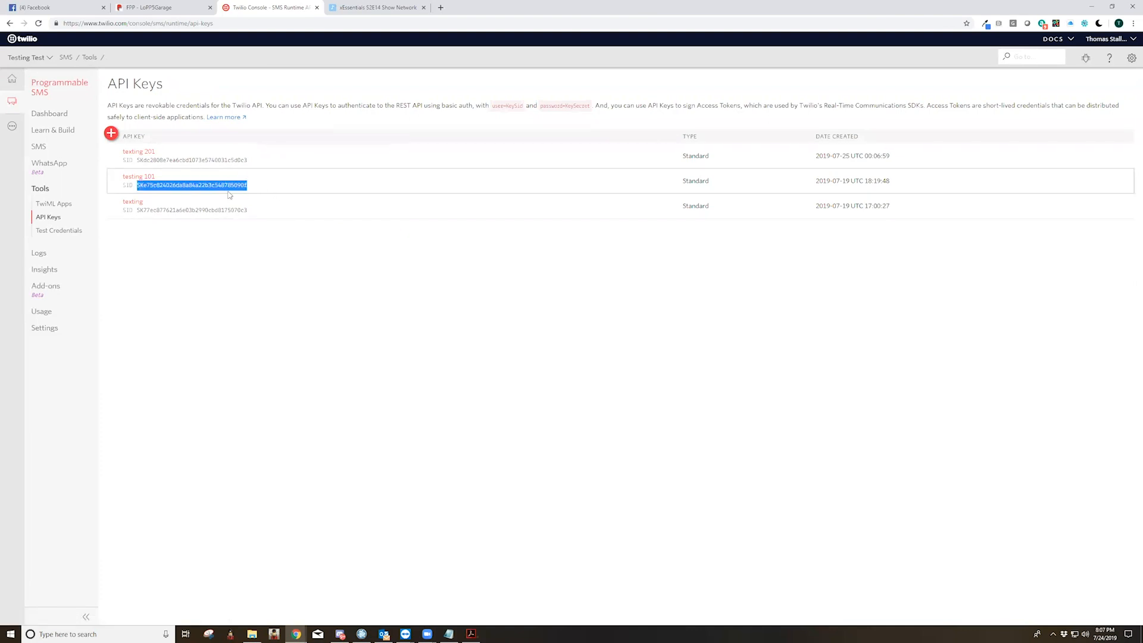
{"action": "left_click", "coordinate": [12, 78]}
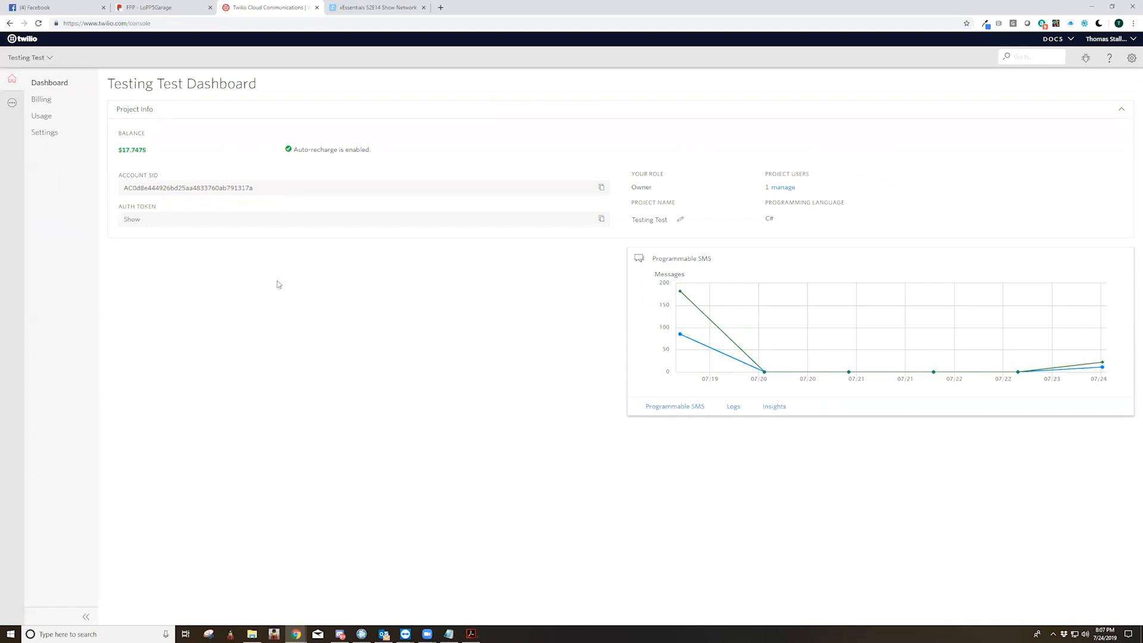
Switch to the remote laptop session in TeamViewer and move the floating thumbnail out to the edge of the desktop
{"action": "left_click", "coordinate": [108, 633]}
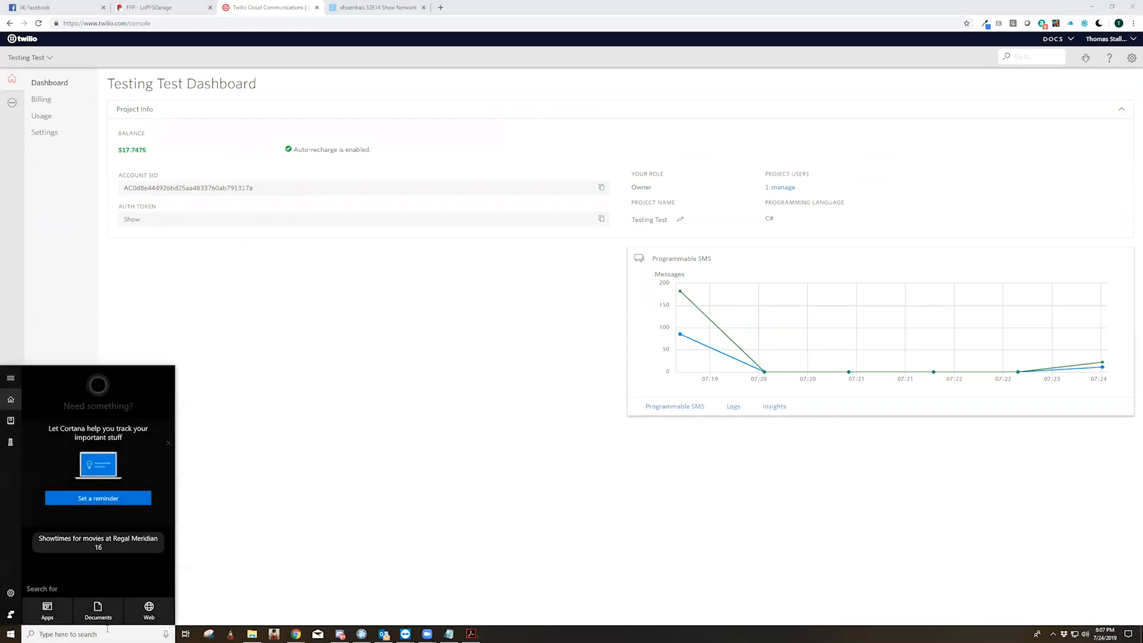
{"action": "left_click", "coordinate": [401, 533]}
{"action": "mouse_move", "coordinate": [407, 633]}
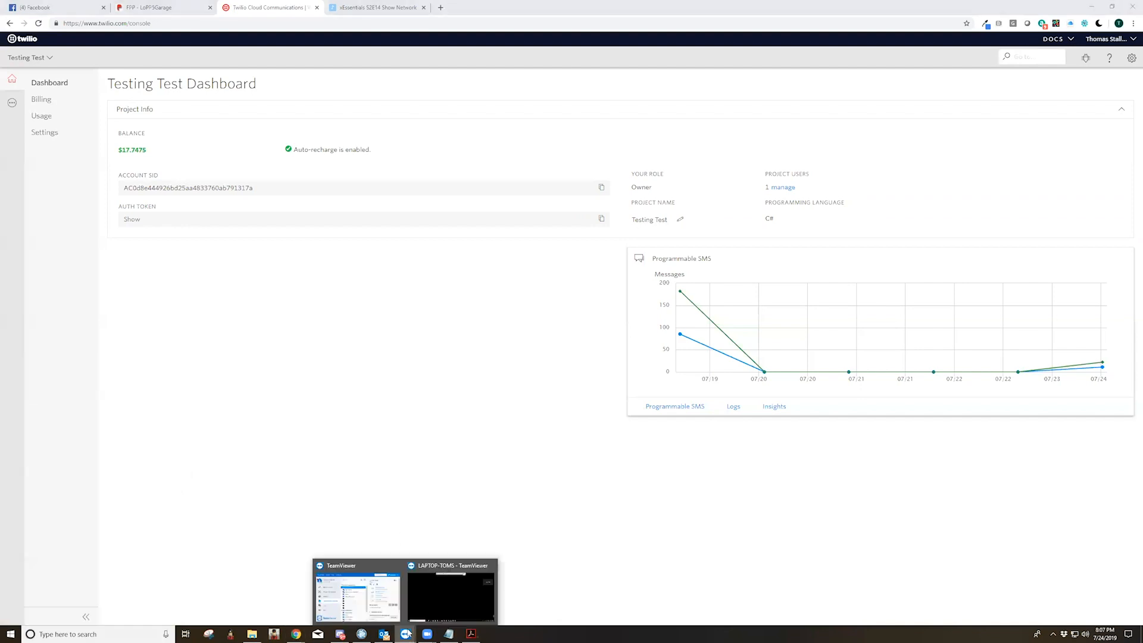
{"action": "left_click", "coordinate": [451, 595]}
{"action": "left_click", "coordinate": [918, 34]}
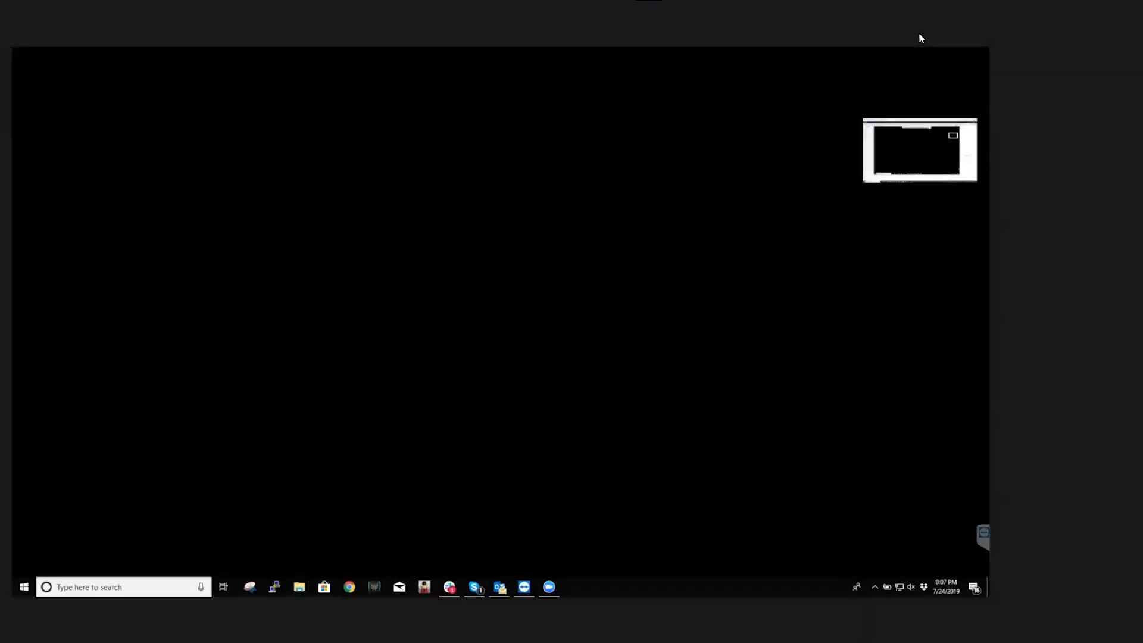
{"action": "left_click_drag", "start_coordinate": [935, 164], "coordinate": [993, 341]}
{"action": "left_click_drag", "start_coordinate": [943, 311], "coordinate": [987, 302]}
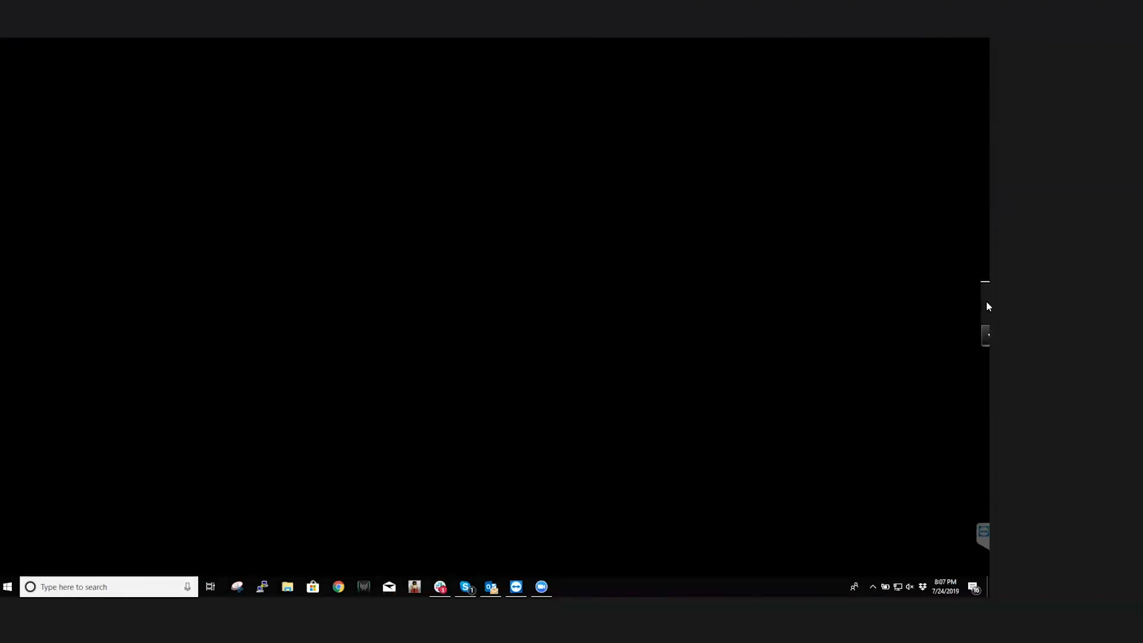
Launch xSchedule64 on the remote laptop and examine its SMS plugin entry and the SMS Daemon window
{"action": "left_click", "coordinate": [87, 586]}
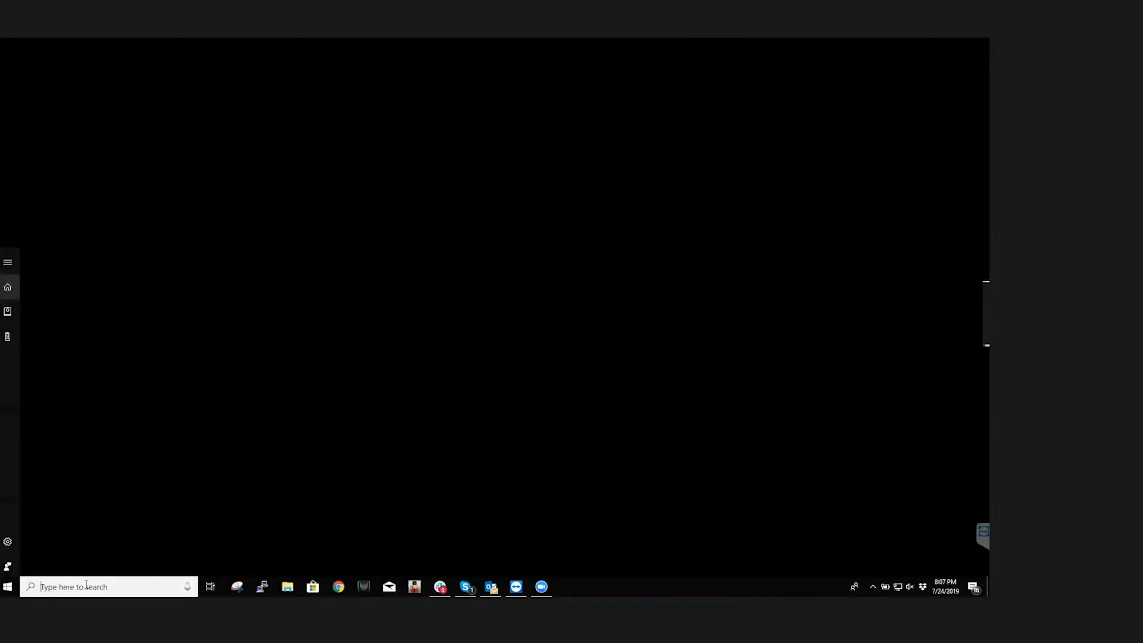
{"action": "type", "text": "xsc"}
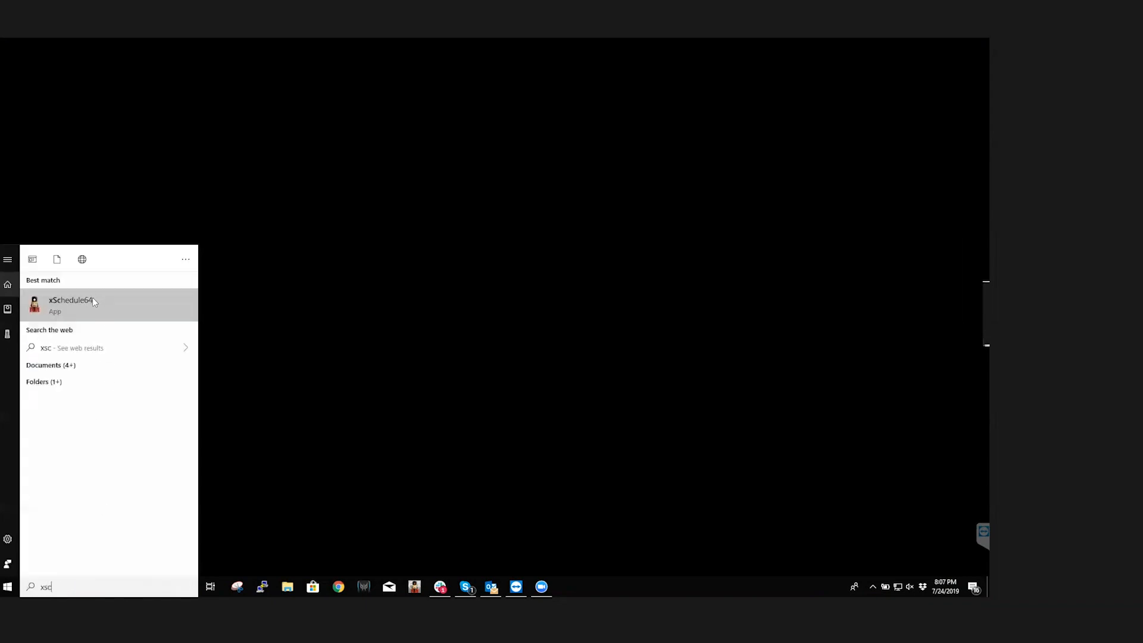
{"action": "left_click", "coordinate": [92, 299]}
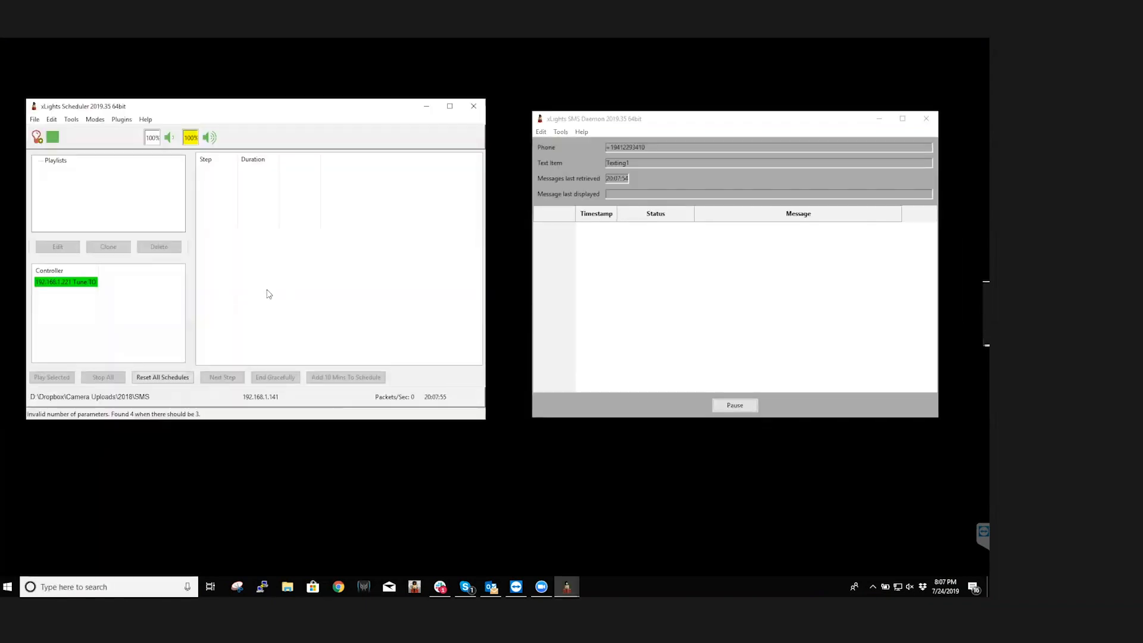
{"action": "left_click", "coordinate": [121, 119]}
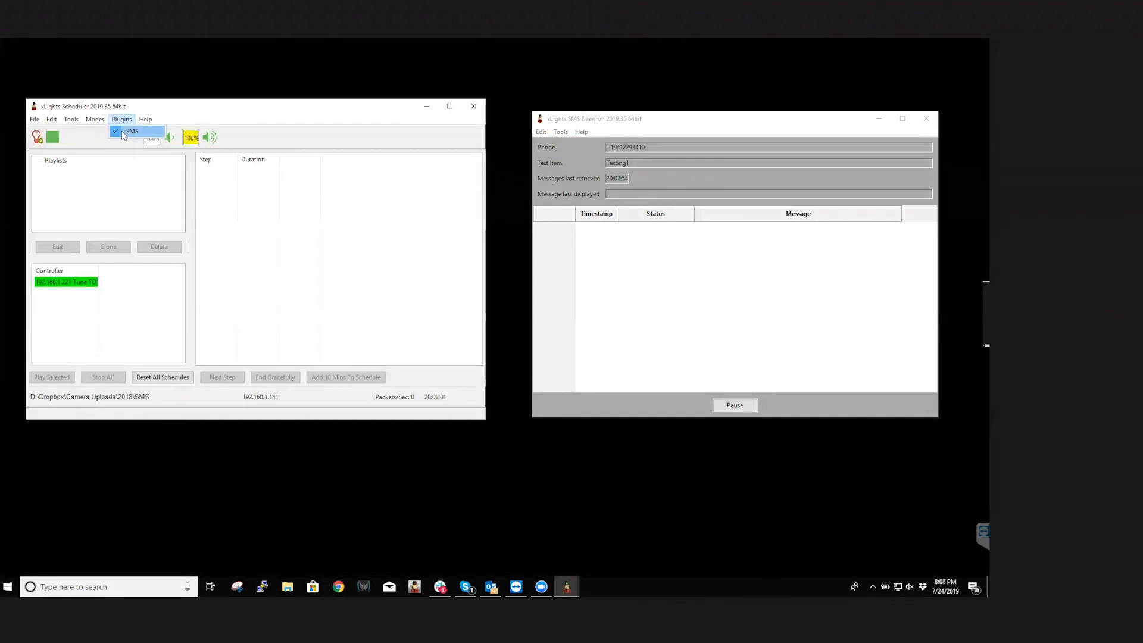
{"action": "left_click", "coordinate": [610, 125]}
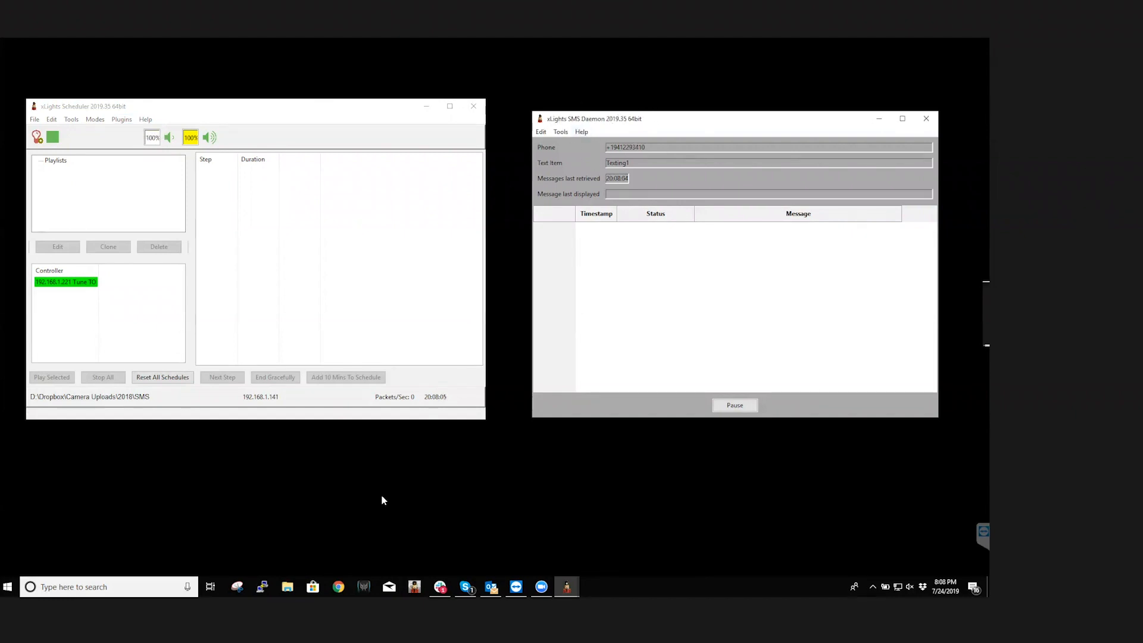
Browse to the xLights folder in Program Files on the C: drive and locate the xSMSDaemon files
{"action": "left_click", "coordinate": [287, 586]}
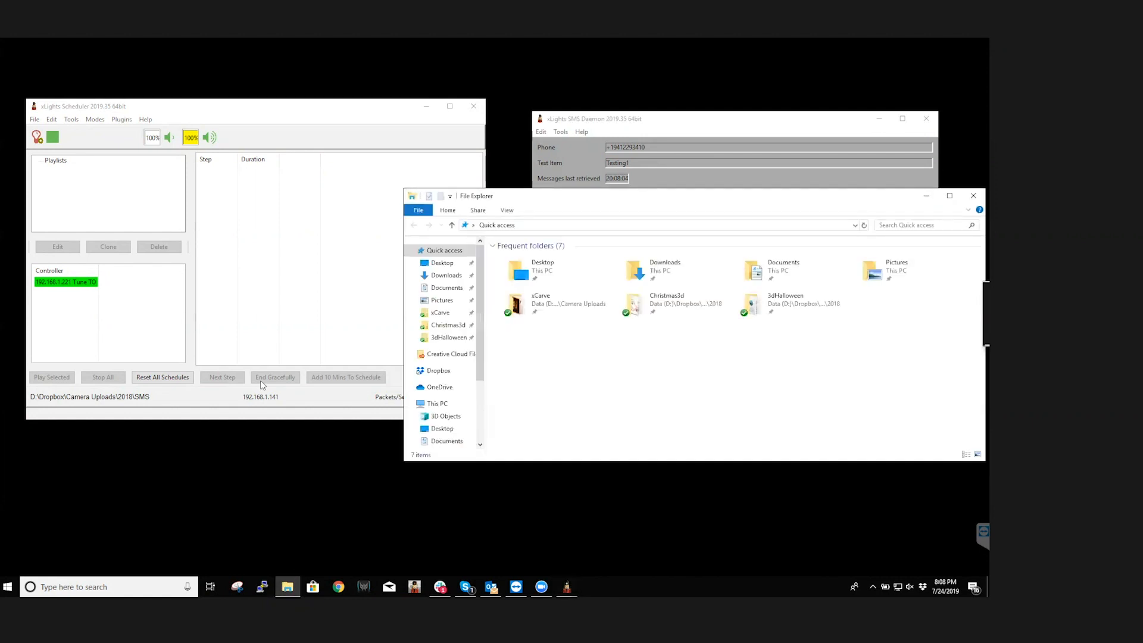
{"action": "left_click", "coordinate": [437, 404]}
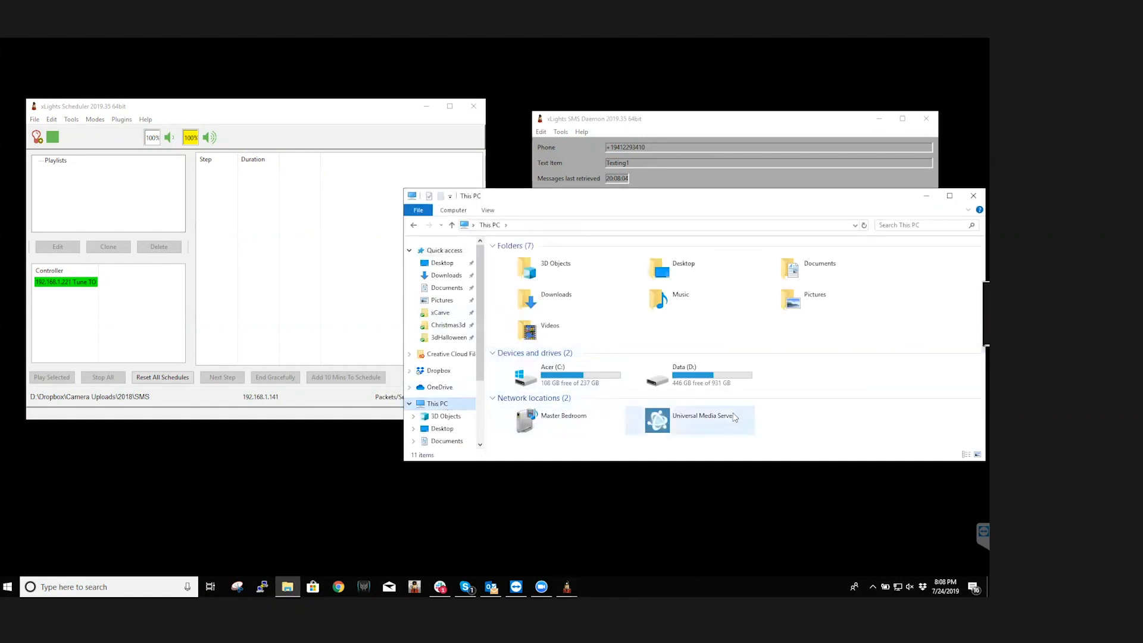
{"action": "double_click", "coordinate": [551, 374]}
{"action": "double_click", "coordinate": [529, 302]}
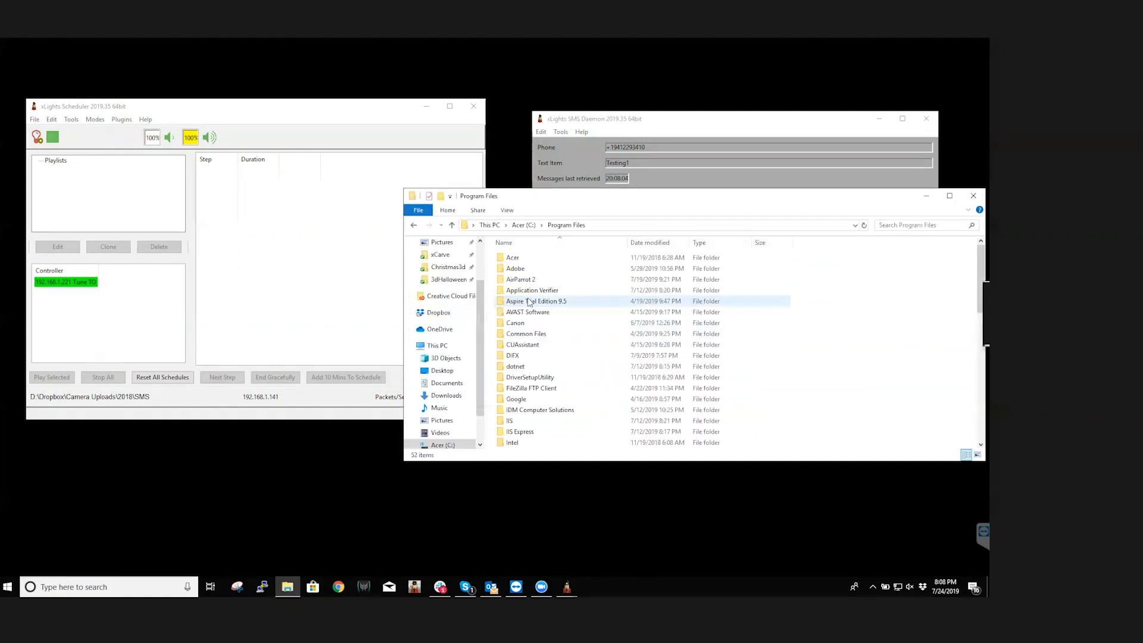
{"action": "scroll", "coordinate": [530, 393], "scroll_direction": "down", "scroll_amount": 10}
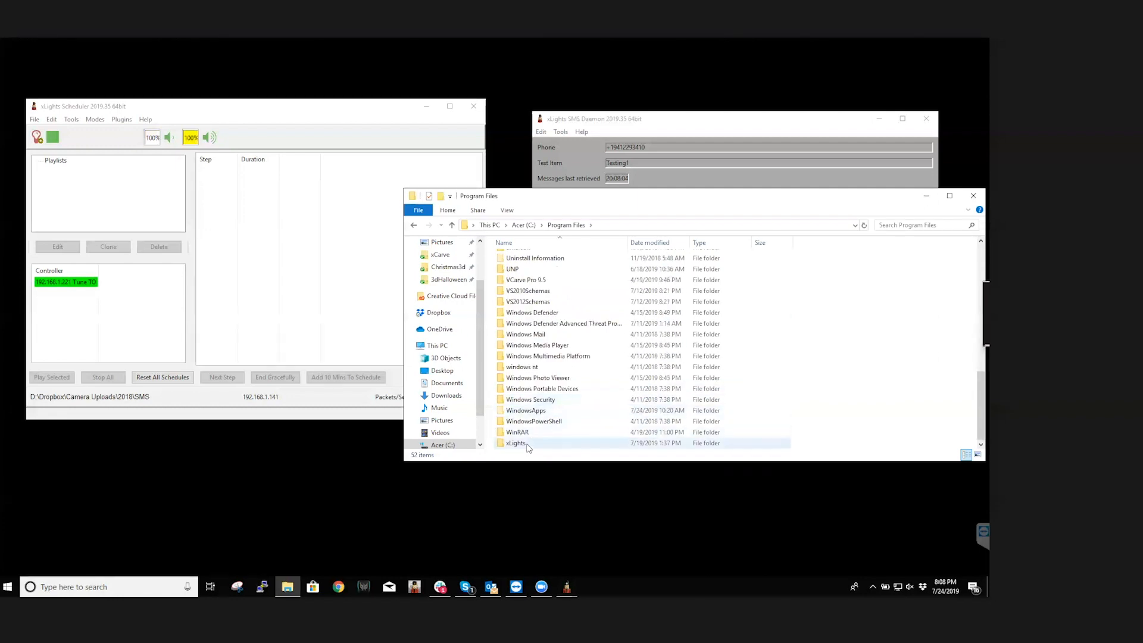
{"action": "double_click", "coordinate": [529, 444]}
{"action": "scroll", "coordinate": [553, 388], "scroll_direction": "down", "scroll_amount": 12}
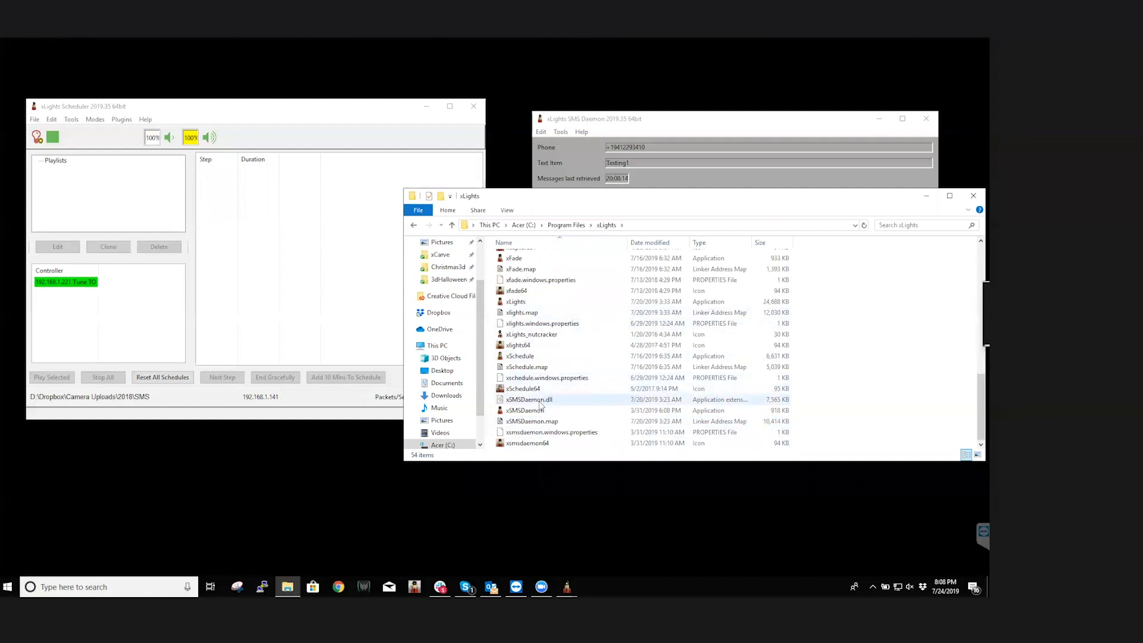
Launch xSMSDaemon from the xLights folder, and dismiss the wxWidgets debug alert with the option to not show it again
{"action": "left_click", "coordinate": [534, 412]}
{"action": "double_click", "coordinate": [535, 410]}
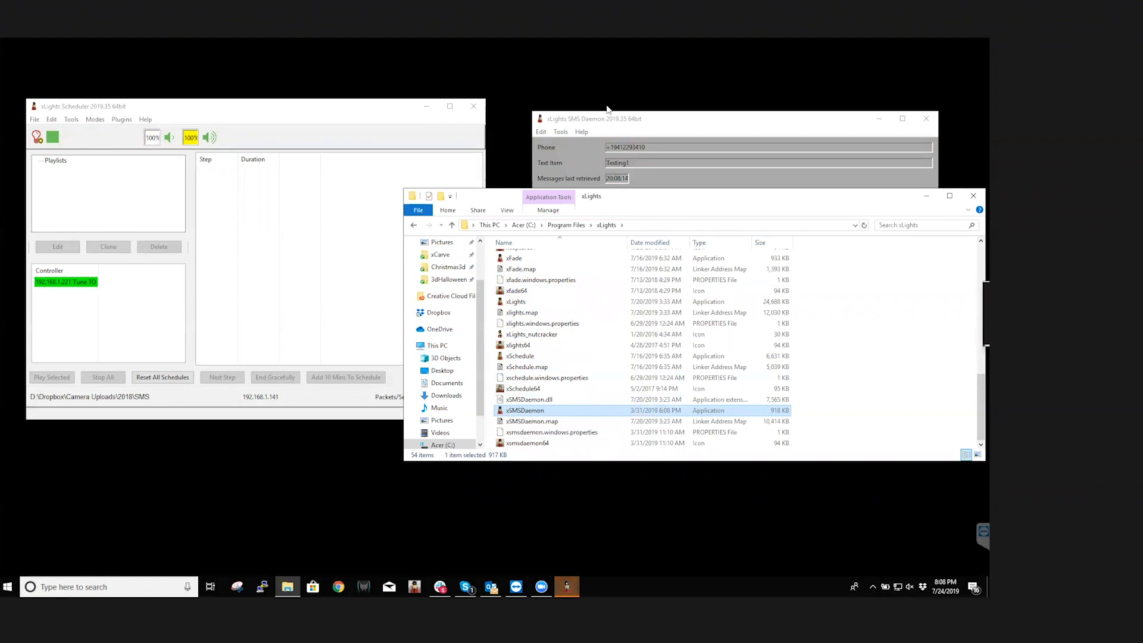
{"action": "left_click", "coordinate": [926, 196]}
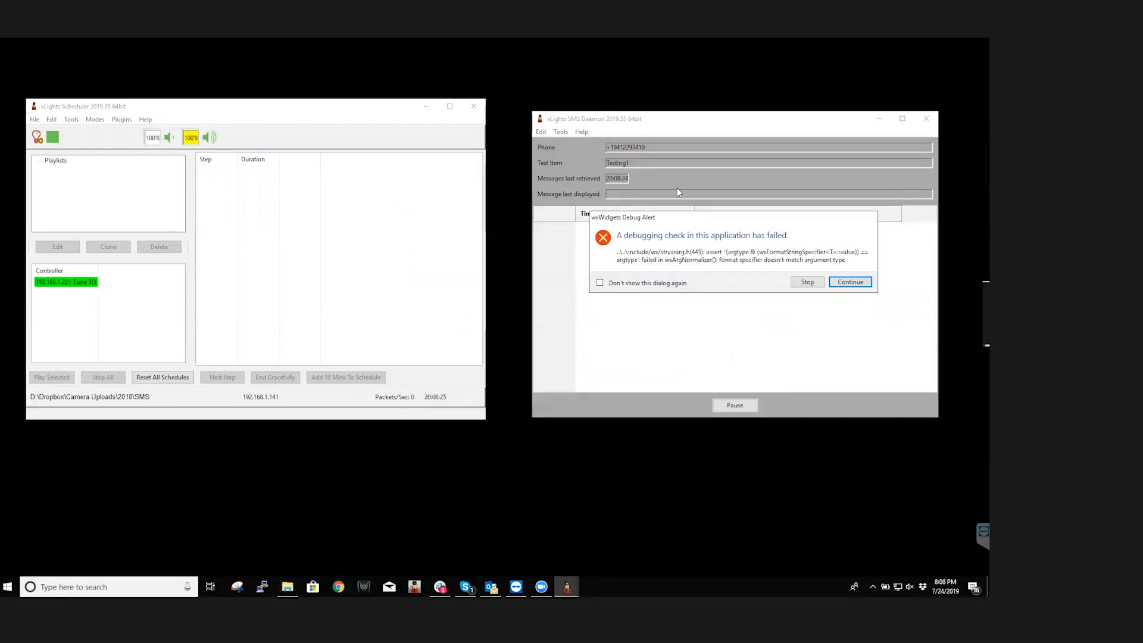
{"action": "left_click", "coordinate": [600, 282]}
{"action": "left_click", "coordinate": [850, 282]}
Look through the Scheduler's plugin list and the SMS Daemon's commands, and open the SMS Daemon settings dialog
{"action": "left_click", "coordinate": [122, 119]}
{"action": "left_click", "coordinate": [312, 236]}
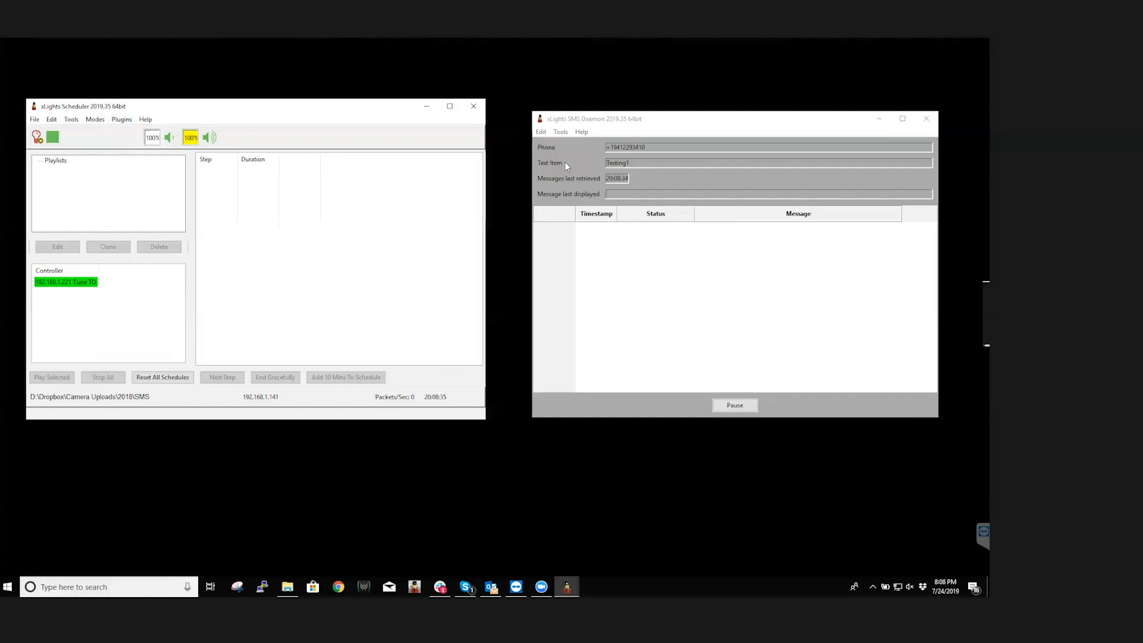
{"action": "left_click", "coordinate": [560, 131]}
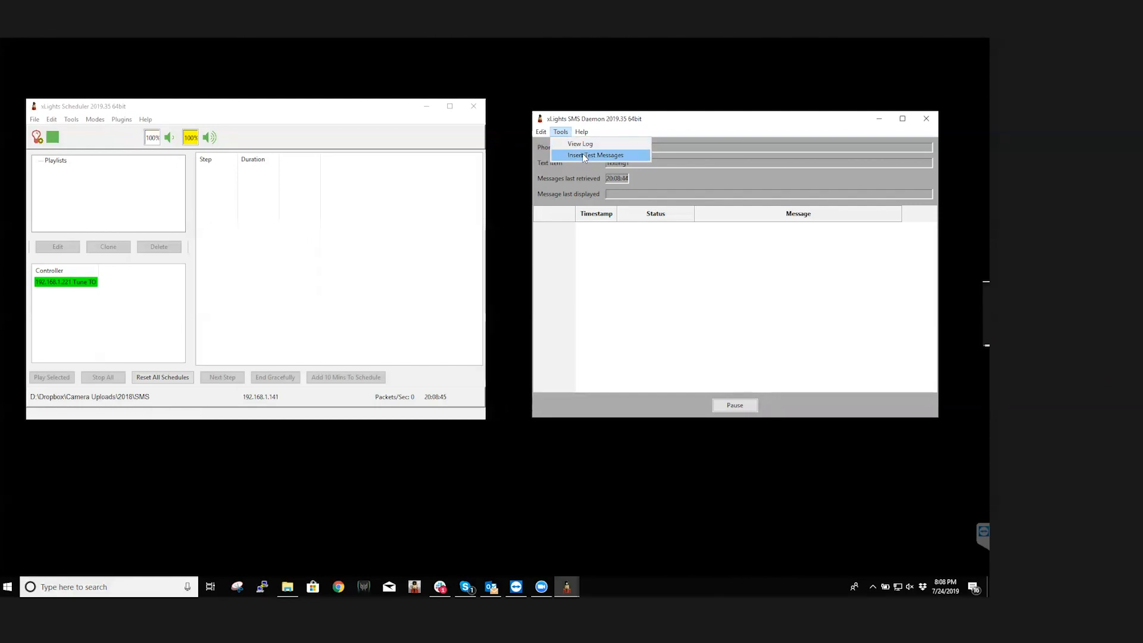
{"action": "mouse_move", "coordinate": [587, 133]}
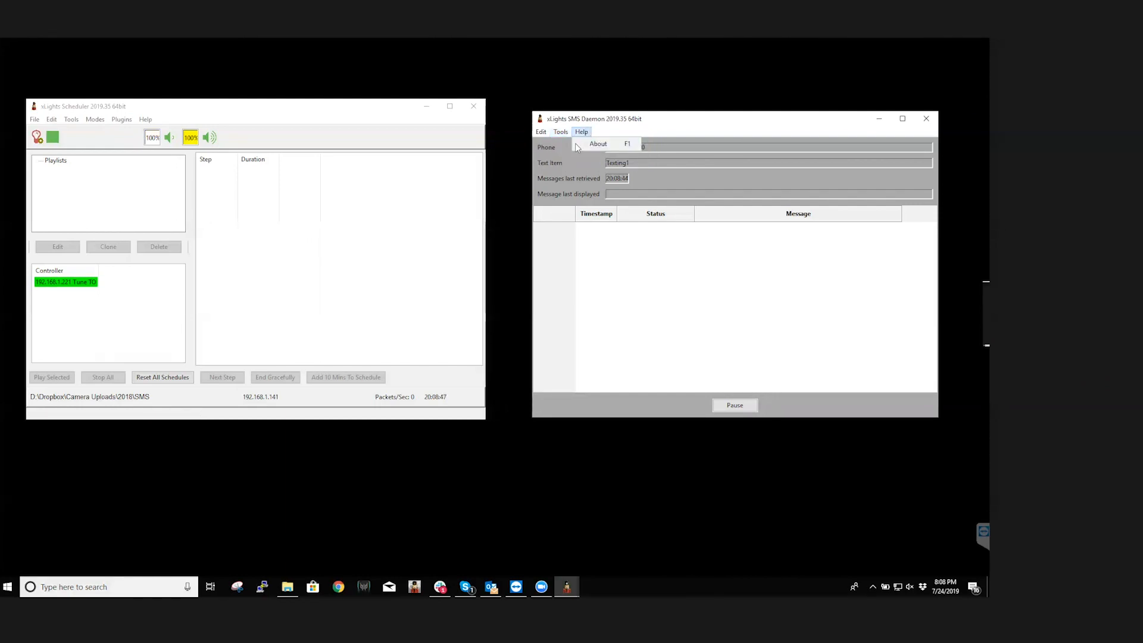
{"action": "mouse_move", "coordinate": [547, 133]}
{"action": "left_click", "coordinate": [547, 144]}
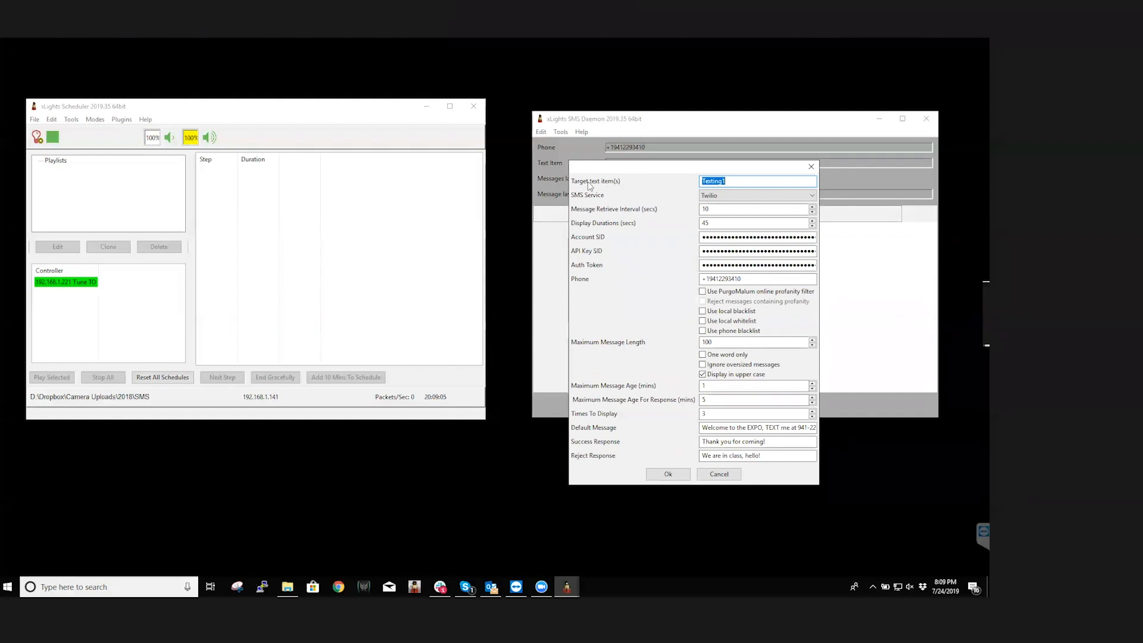
Select Twilio as the SMS service, and review the target text item and the message retrieve interval
{"action": "left_click_drag", "start_coordinate": [739, 181], "coordinate": [695, 181]}
{"action": "left_click", "coordinate": [792, 196]}
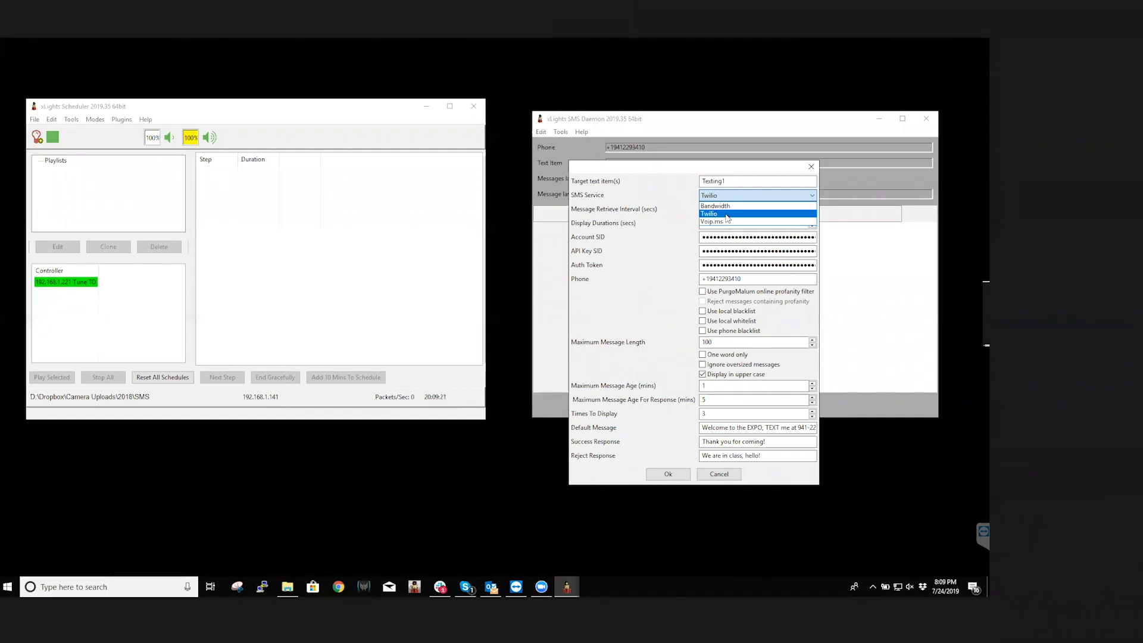
{"action": "left_click", "coordinate": [726, 215]}
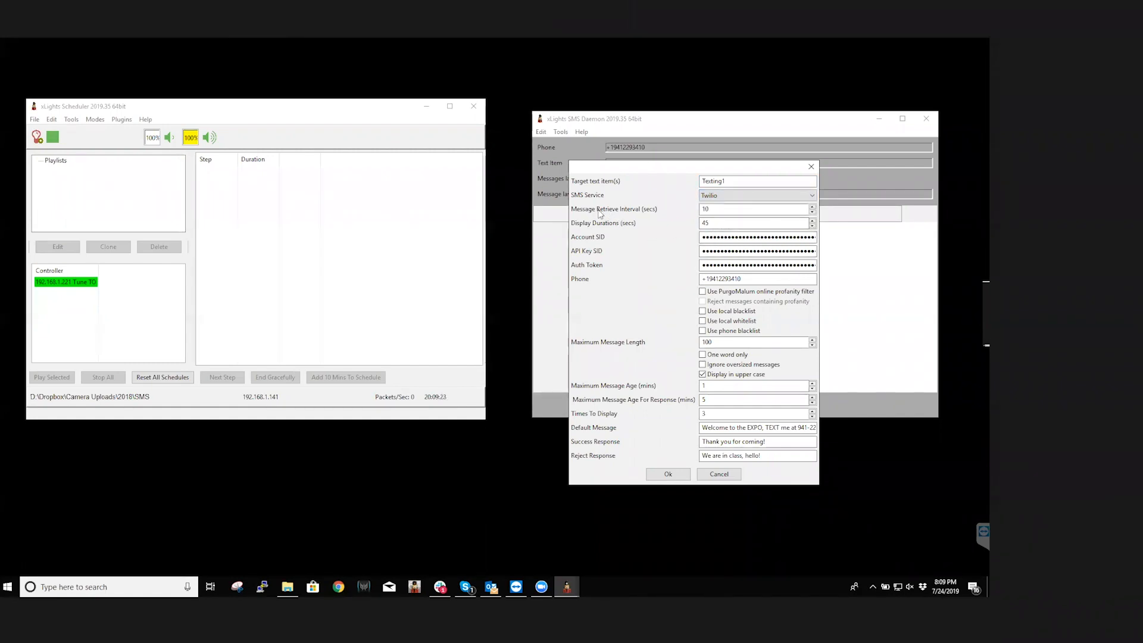
{"action": "left_click_drag", "start_coordinate": [720, 210], "coordinate": [699, 207]}
{"action": "left_click", "coordinate": [716, 209]}
Highlight the Account SID in the daemon settings, compare it with the Twilio project dashboard, and return to the remote session
{"action": "left_click_drag", "start_coordinate": [702, 237], "coordinate": [833, 239]}
{"action": "mouse_move", "coordinate": [287, 588]}
{"action": "mouse_move", "coordinate": [172, 642]}
{"action": "left_click", "coordinate": [227, 625]}
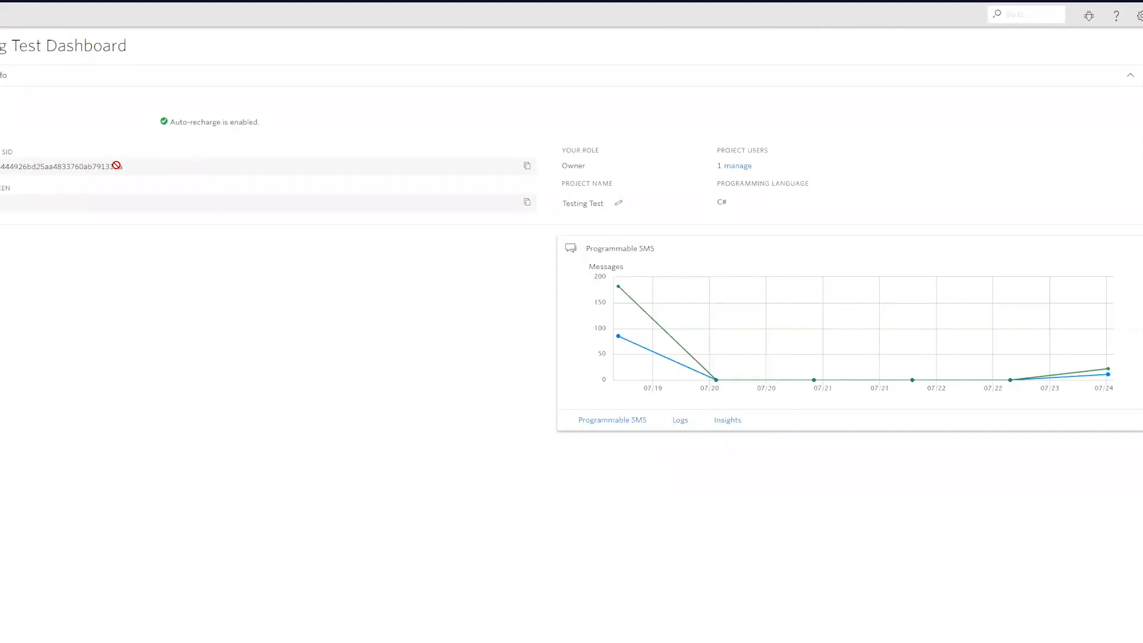
{"action": "key", "text": "alt+Tab"}
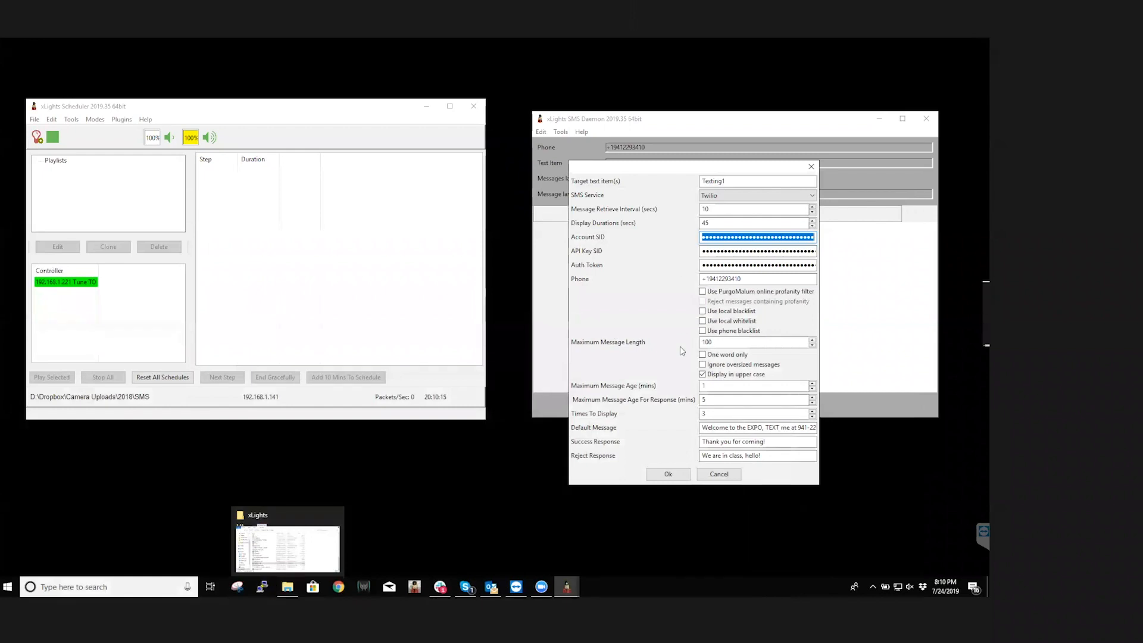
Highlight the API Key SID, the Auth Token and the phone number with its country code in the daemon settings
{"action": "left_click_drag", "start_coordinate": [704, 251], "coordinate": [823, 251]}
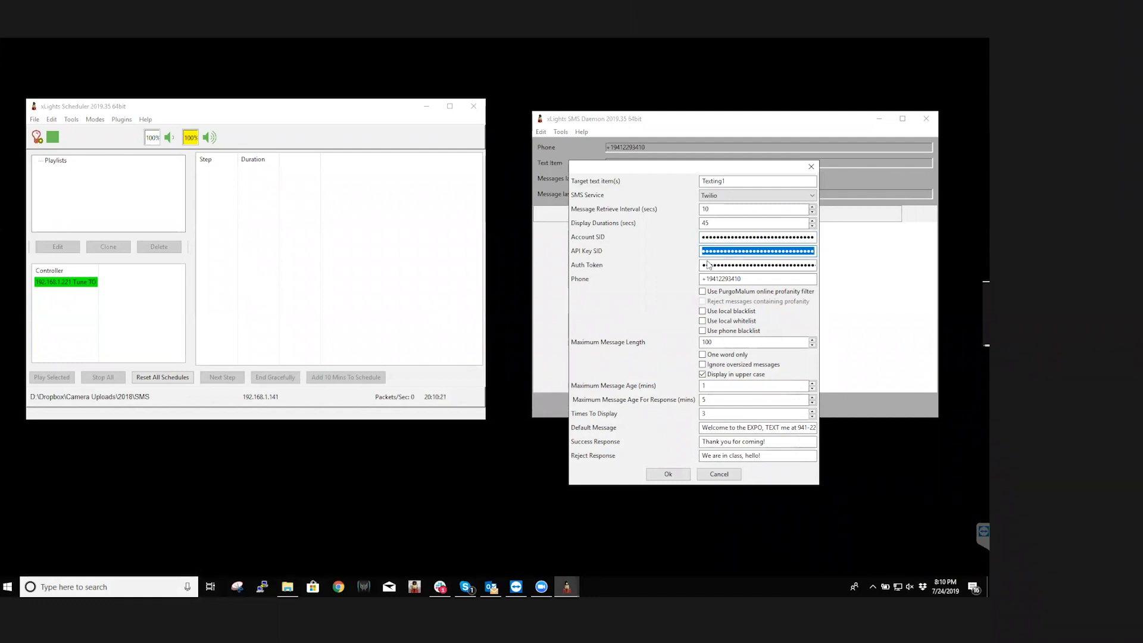
{"action": "left_click_drag", "start_coordinate": [708, 264], "coordinate": [837, 265]}
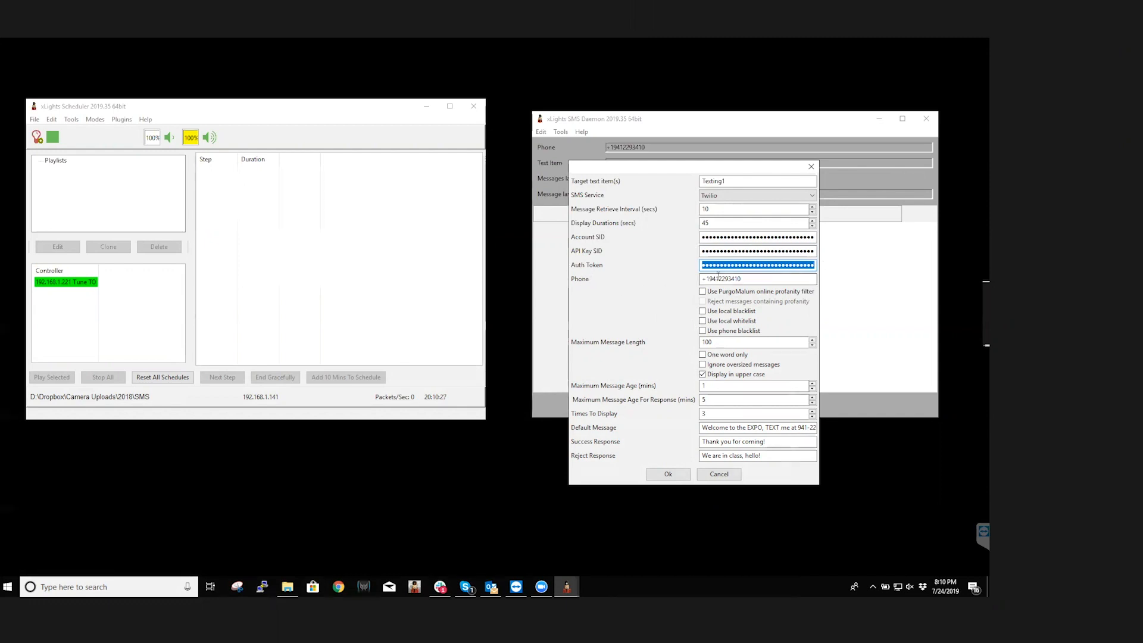
{"action": "left_click_drag", "start_coordinate": [707, 277], "coordinate": [702, 278]}
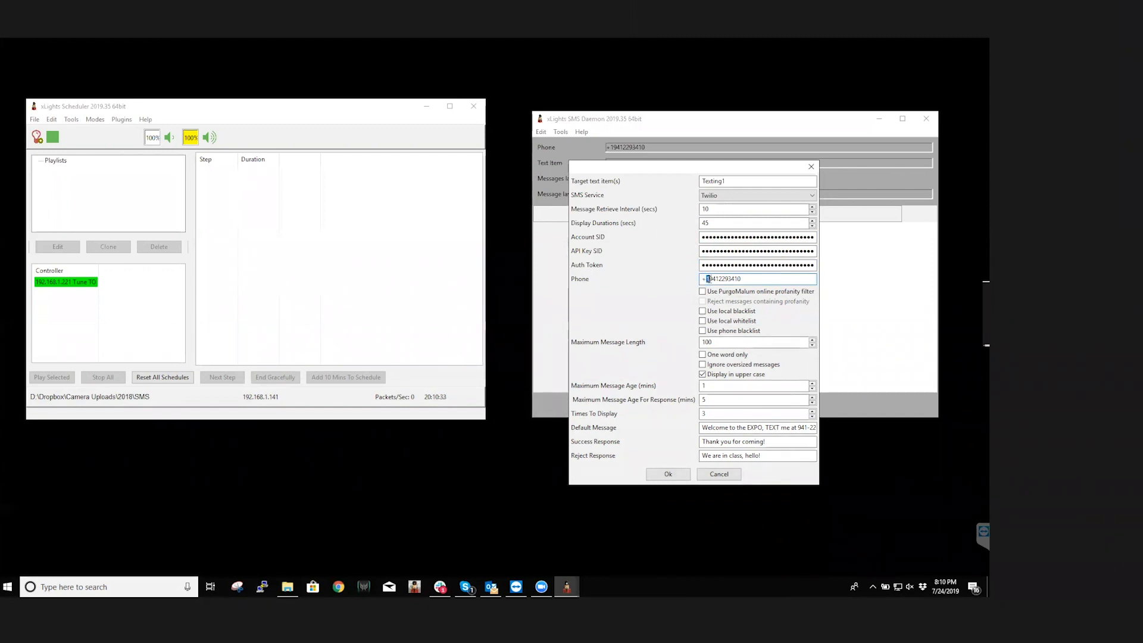
{"action": "left_click_drag", "start_coordinate": [709, 279], "coordinate": [768, 293]}
Bring back the xLights program folder and locate the Blacklist and Whitelist text files among its contents
{"action": "left_click", "coordinate": [288, 587]}
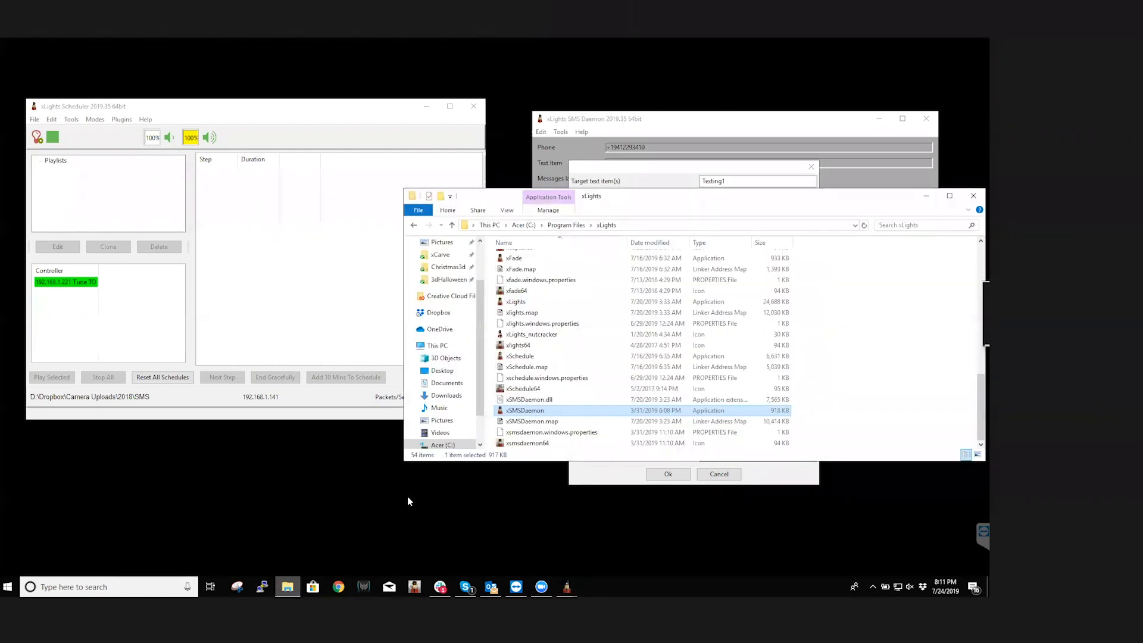
{"action": "scroll", "coordinate": [564, 396], "scroll_direction": "up", "scroll_amount": 10}
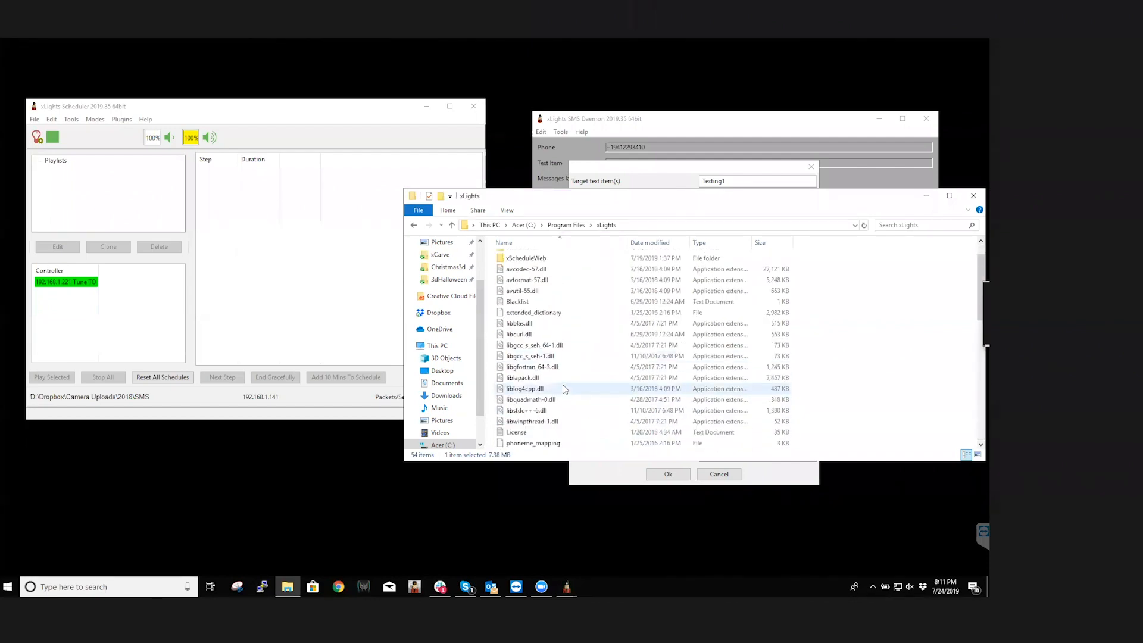
{"action": "scroll", "coordinate": [530, 334], "scroll_direction": "down", "scroll_amount": 1}
{"action": "left_click", "coordinate": [527, 303]}
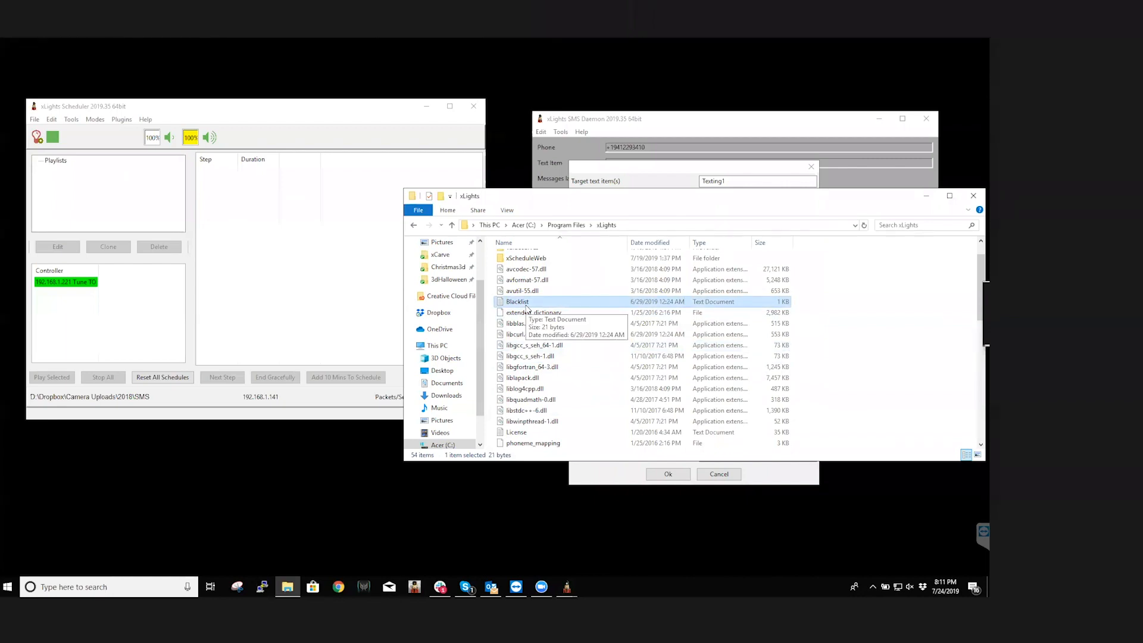
{"action": "scroll", "coordinate": [588, 260], "scroll_direction": "up", "scroll_amount": 1}
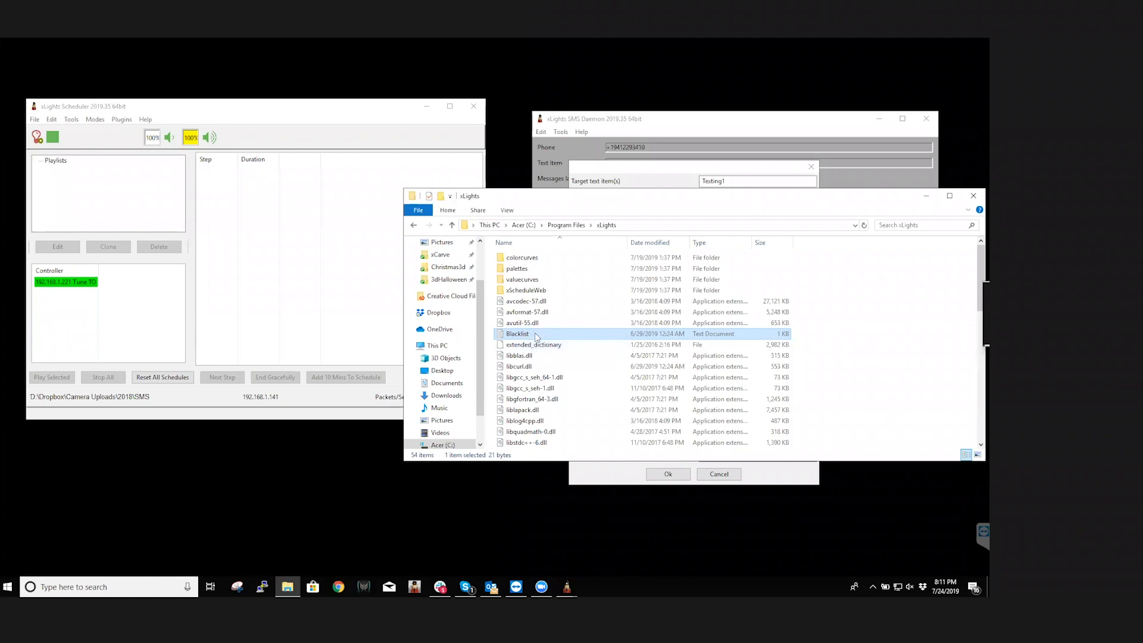
{"action": "scroll", "coordinate": [544, 408], "scroll_direction": "down", "scroll_amount": 3}
{"action": "scroll", "coordinate": [544, 409], "scroll_direction": "down", "scroll_amount": 7}
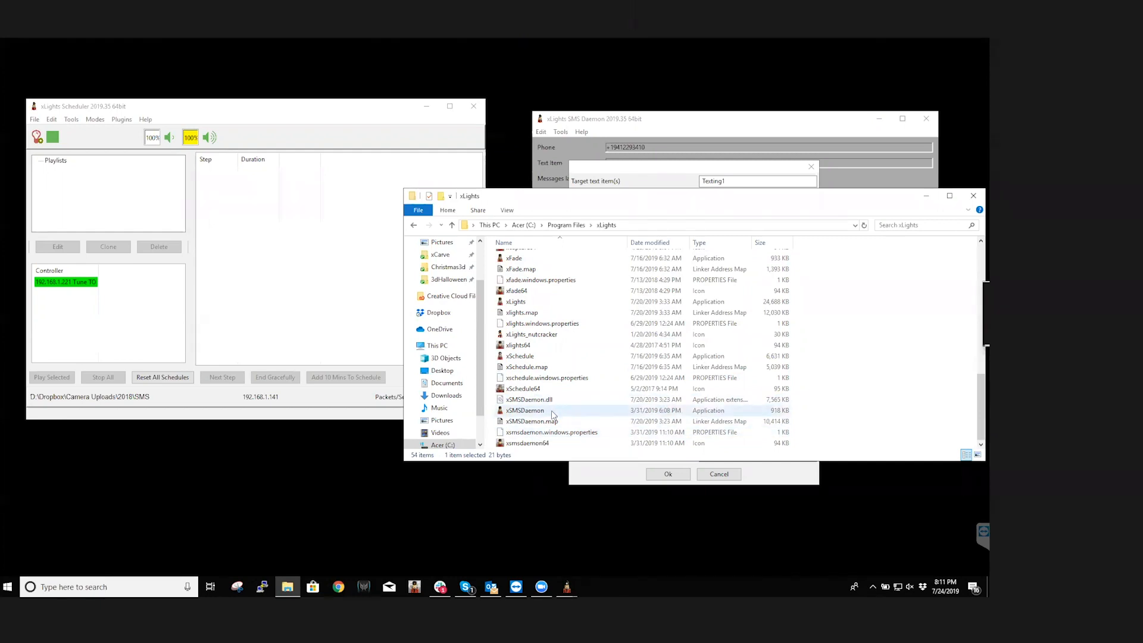
{"action": "scroll", "coordinate": [588, 385], "scroll_direction": "up", "scroll_amount": 1}
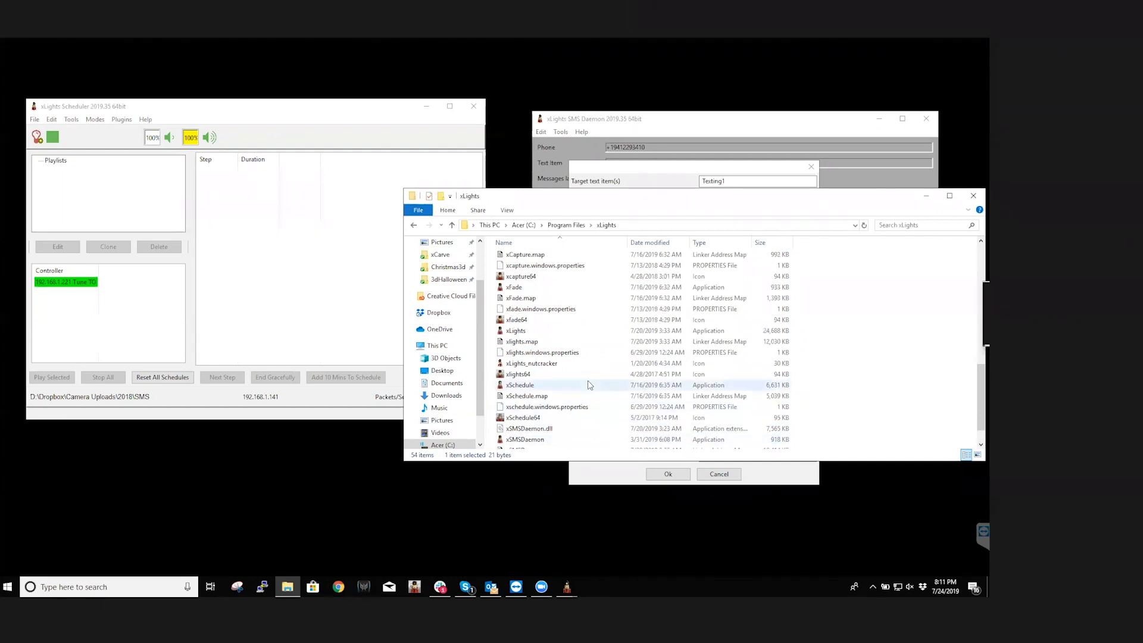
{"action": "scroll", "coordinate": [588, 385], "scroll_direction": "up", "scroll_amount": 2}
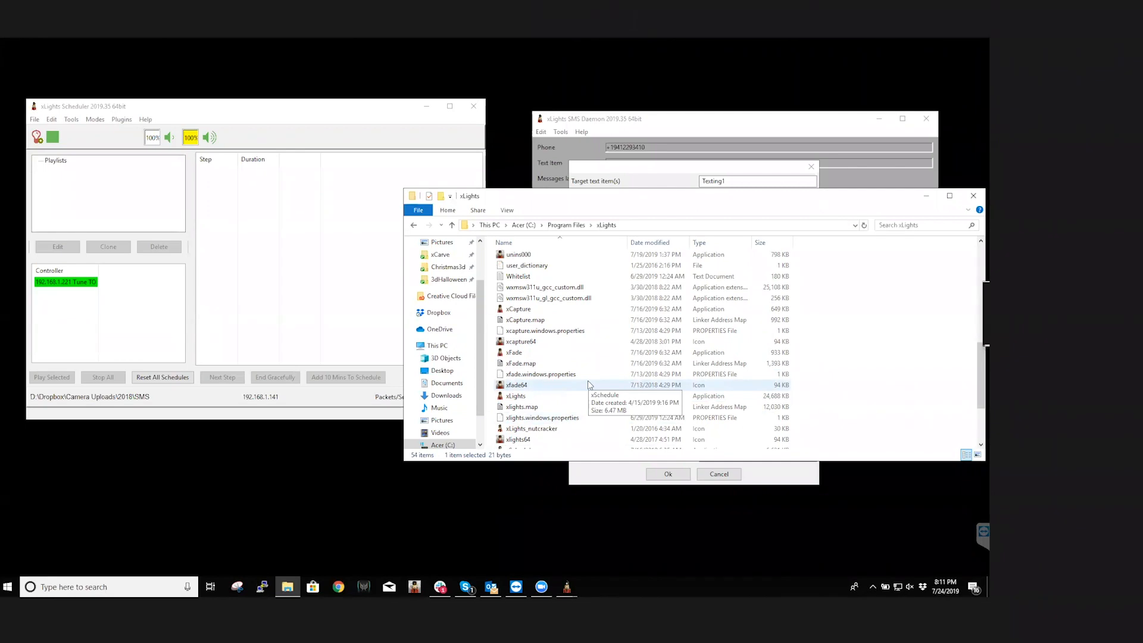
Move the xLights folder window aside to compare with the daemon's filter options, and open the Whitelist file in Notepad++
{"action": "left_click_drag", "start_coordinate": [676, 196], "coordinate": [591, 501]}
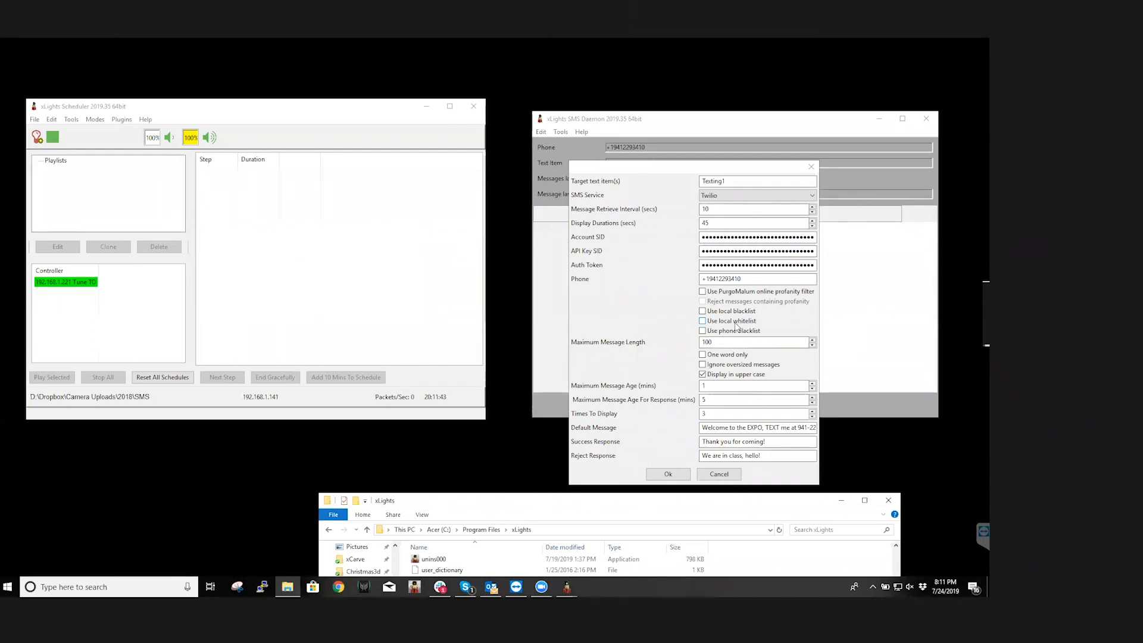
{"action": "left_click_drag", "start_coordinate": [664, 507], "coordinate": [602, 160]}
{"action": "scroll", "coordinate": [443, 366], "scroll_direction": "down", "scroll_amount": 3}
{"action": "scroll", "coordinate": [443, 366], "scroll_direction": "up", "scroll_amount": 12}
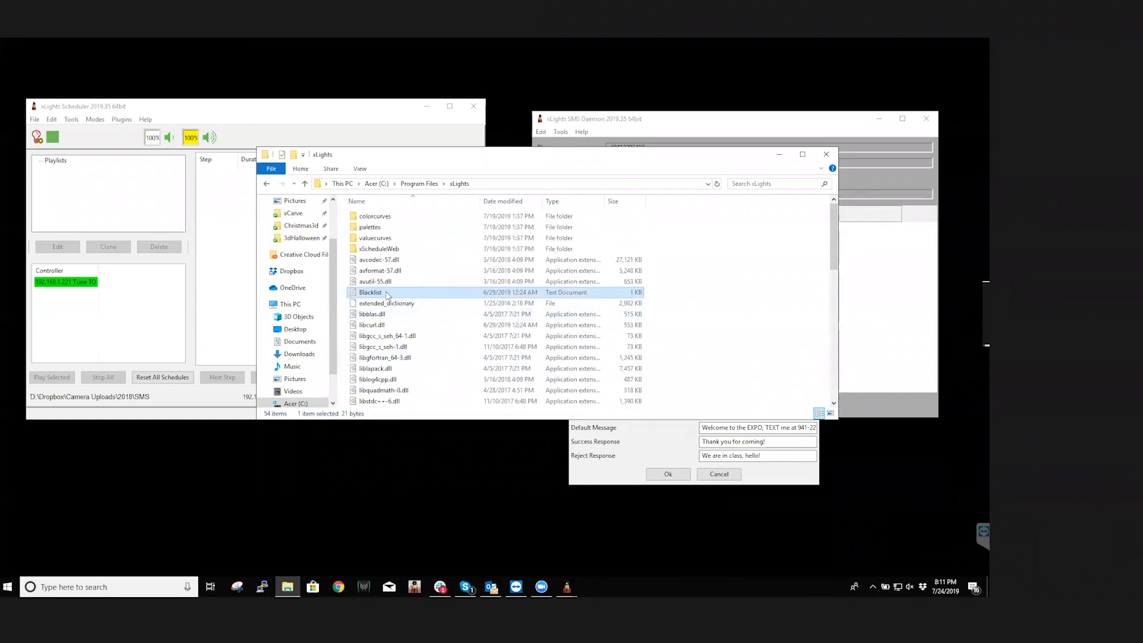
{"action": "scroll", "coordinate": [369, 298], "scroll_direction": "down", "scroll_amount": 6}
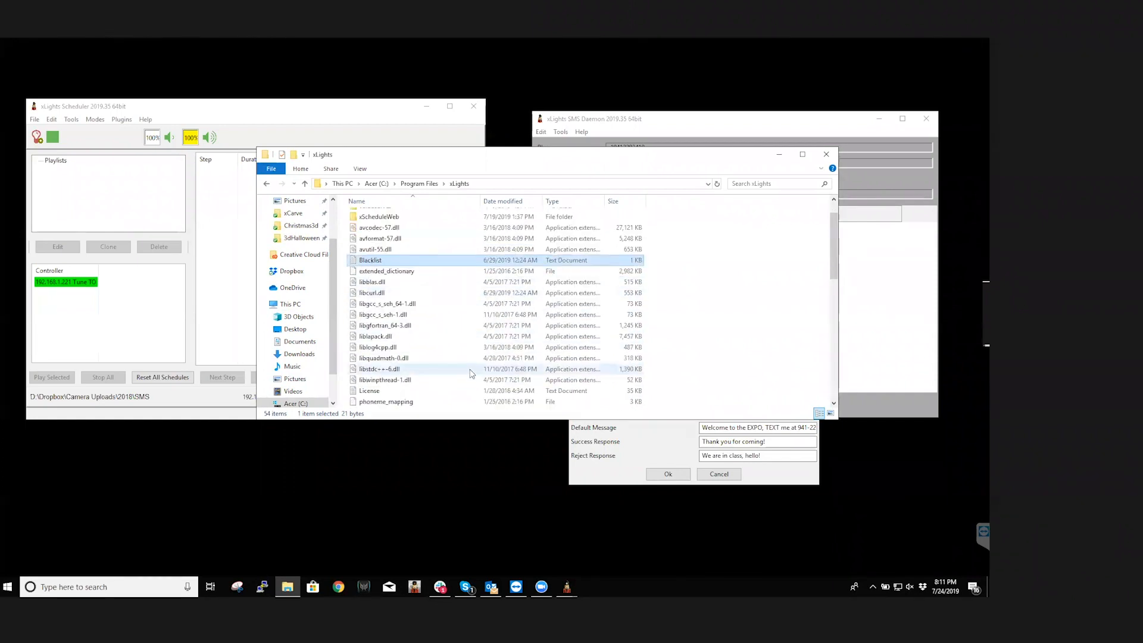
{"action": "right_click", "coordinate": [371, 337]}
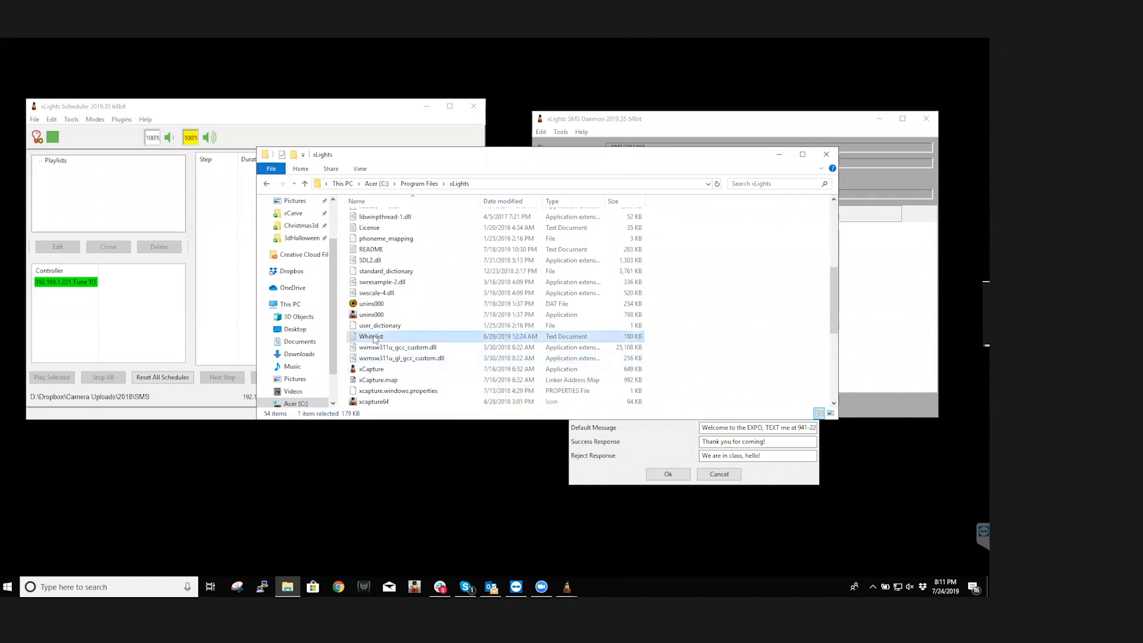
{"action": "left_click", "coordinate": [432, 331]}
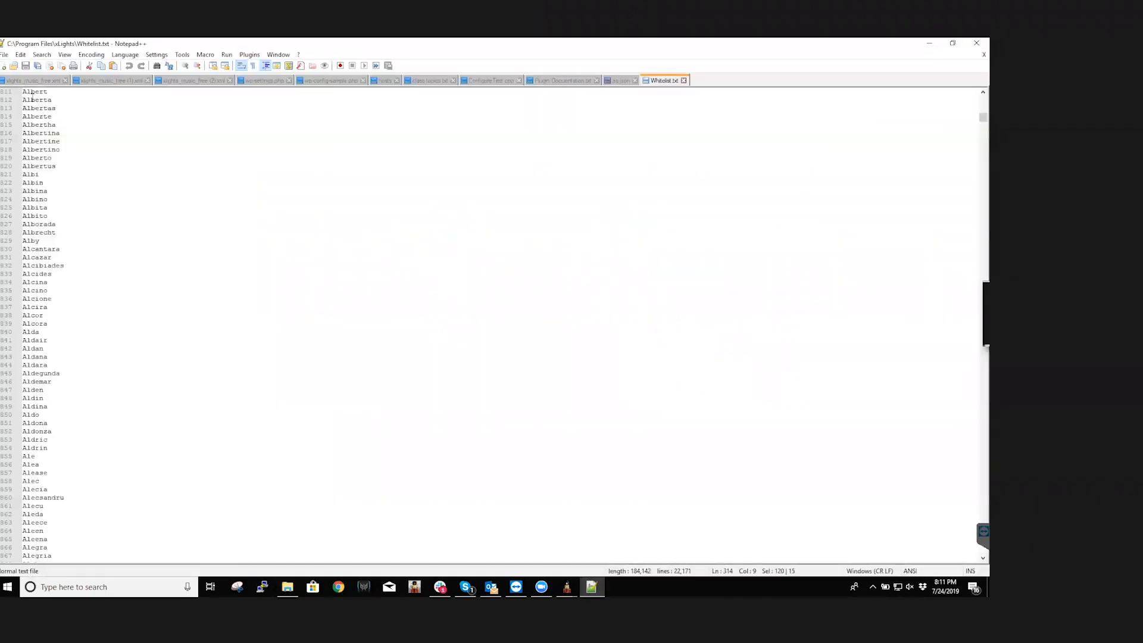
Examine the names in Whitelist.txt through to the end of the list, close the file, and minimize Notepad++ and the folder
{"action": "left_click_drag", "start_coordinate": [23, 91], "coordinate": [256, 619]}
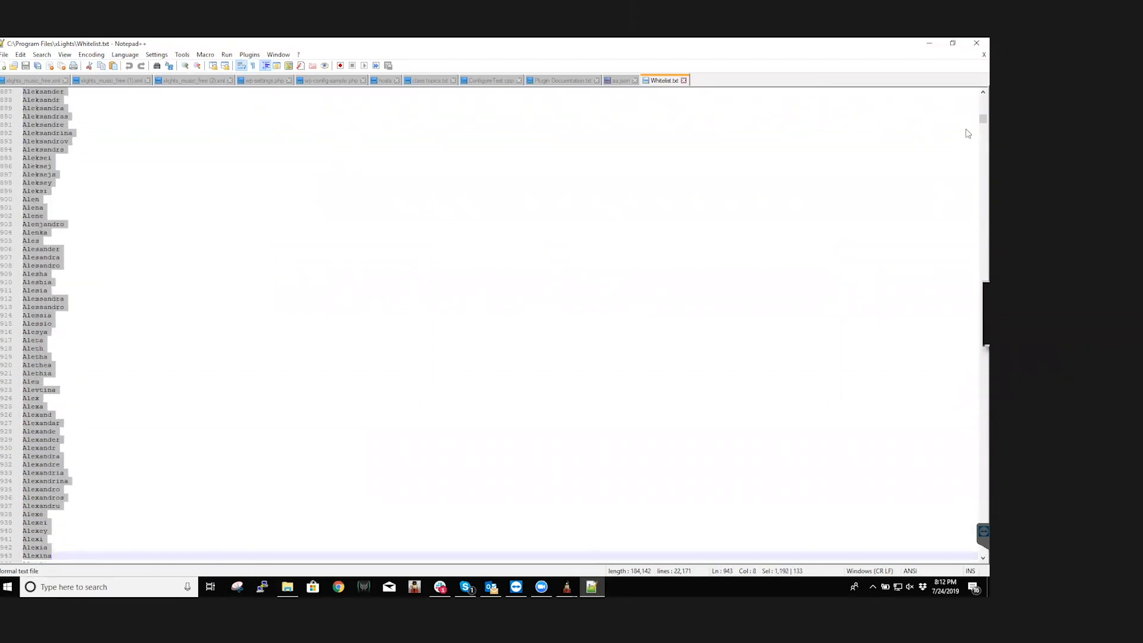
{"action": "left_click_drag", "start_coordinate": [982, 120], "coordinate": [976, 574]}
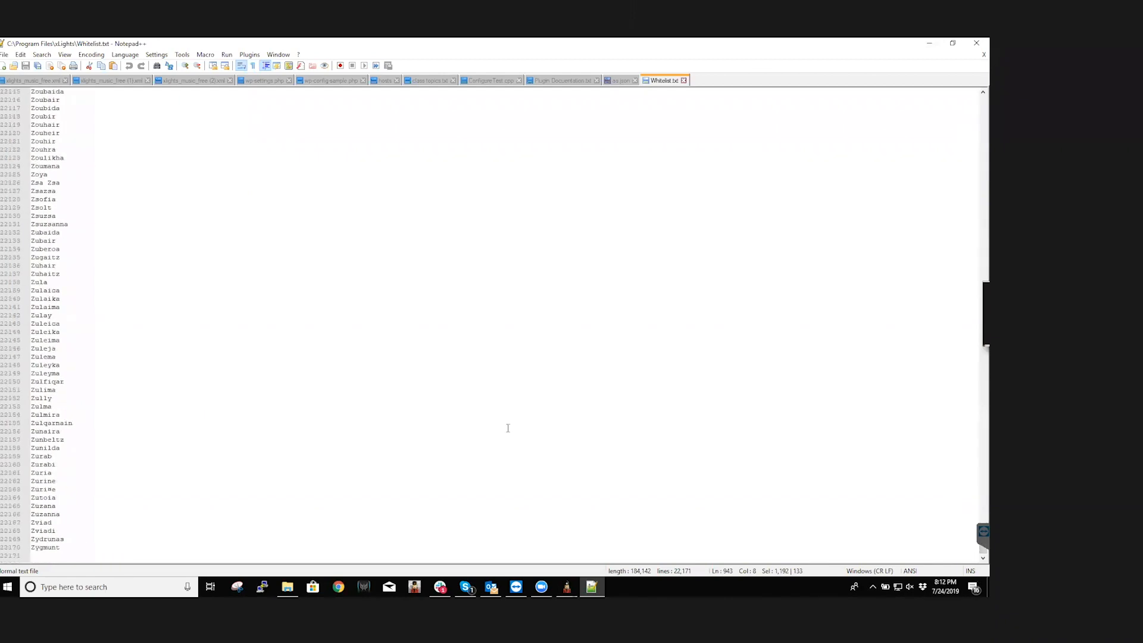
{"action": "left_click", "coordinate": [983, 54]}
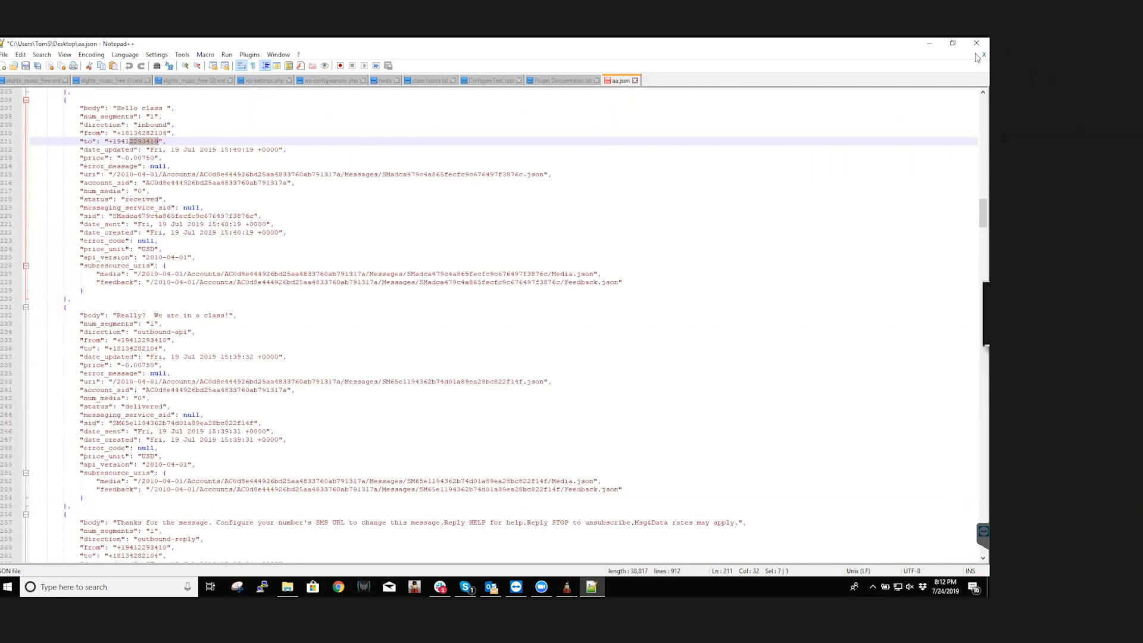
{"action": "left_click", "coordinate": [929, 44]}
{"action": "left_click", "coordinate": [781, 155]}
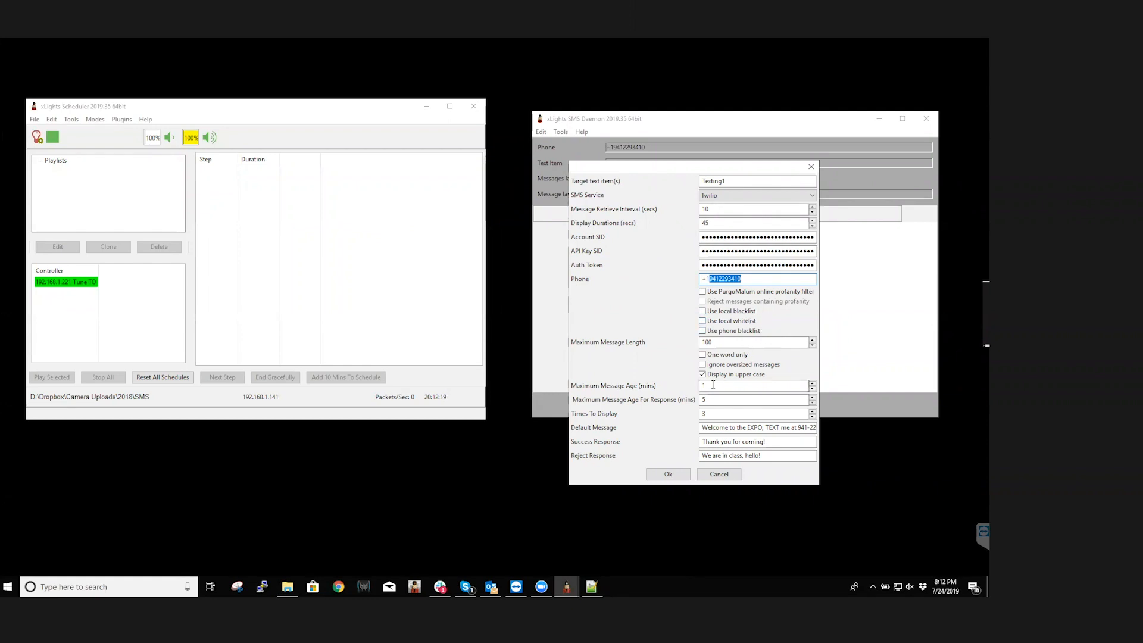
Try the local whitelist and one word only filters, and turn both off again
{"action": "left_click", "coordinate": [703, 323]}
{"action": "left_click", "coordinate": [703, 355]}
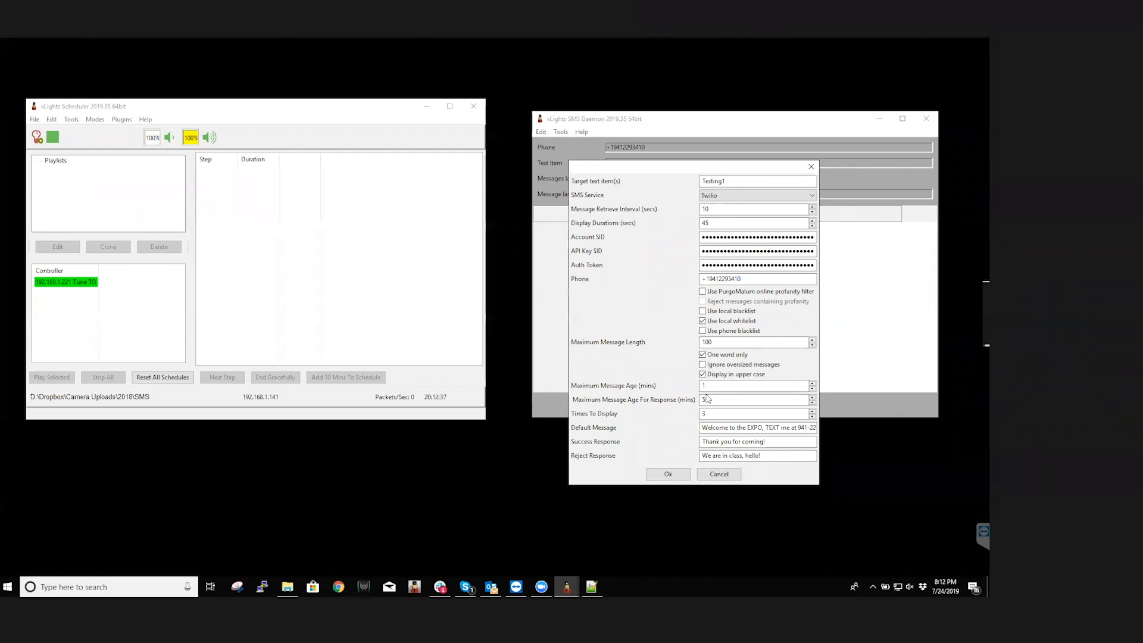
{"action": "left_click", "coordinate": [702, 321]}
{"action": "left_click", "coordinate": [703, 355]}
Review the maximum message age, the maximum message age for response and the times to display settings
{"action": "double_click", "coordinate": [699, 386]}
{"action": "left_click", "coordinate": [731, 400]}
{"action": "left_click_drag", "start_coordinate": [730, 400], "coordinate": [696, 405]}
{"action": "left_click_drag", "start_coordinate": [711, 403], "coordinate": [699, 406]}
{"action": "left_click", "coordinate": [715, 415]}
{"action": "double_click", "coordinate": [698, 417]}
{"action": "double_click", "coordinate": [699, 417]}
{"action": "key", "text": "shift+Tab"}
{"action": "key", "text": "Tab"}
Highlight and read through the Default Message text in the daemon settings
{"action": "left_click_drag", "start_coordinate": [702, 427], "coordinate": [796, 441]}
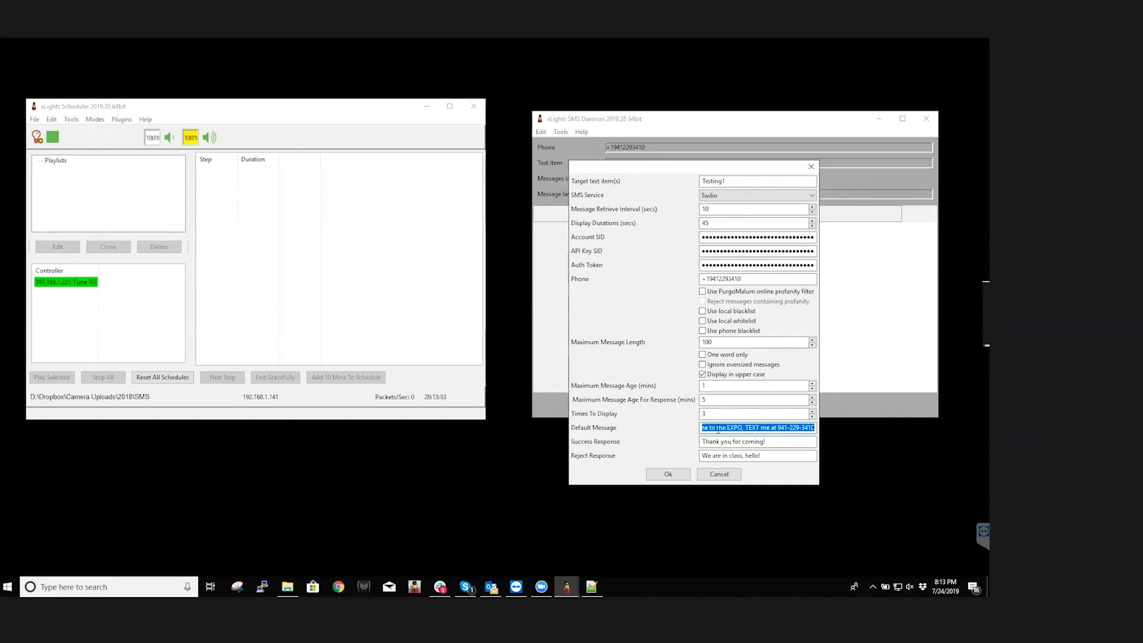
{"action": "left_click", "coordinate": [718, 428]}
{"action": "left_click_drag", "start_coordinate": [707, 427], "coordinate": [817, 429]}
{"action": "left_click", "coordinate": [704, 427]}
{"action": "left_click", "coordinate": [735, 426]}
{"action": "left_click_drag", "start_coordinate": [742, 427], "coordinate": [822, 425]}
Review the Success Response and Reject Response texts, and accept the SMS Daemon settings
{"action": "left_click", "coordinate": [771, 440]}
{"action": "left_click_drag", "start_coordinate": [776, 440], "coordinate": [677, 439]}
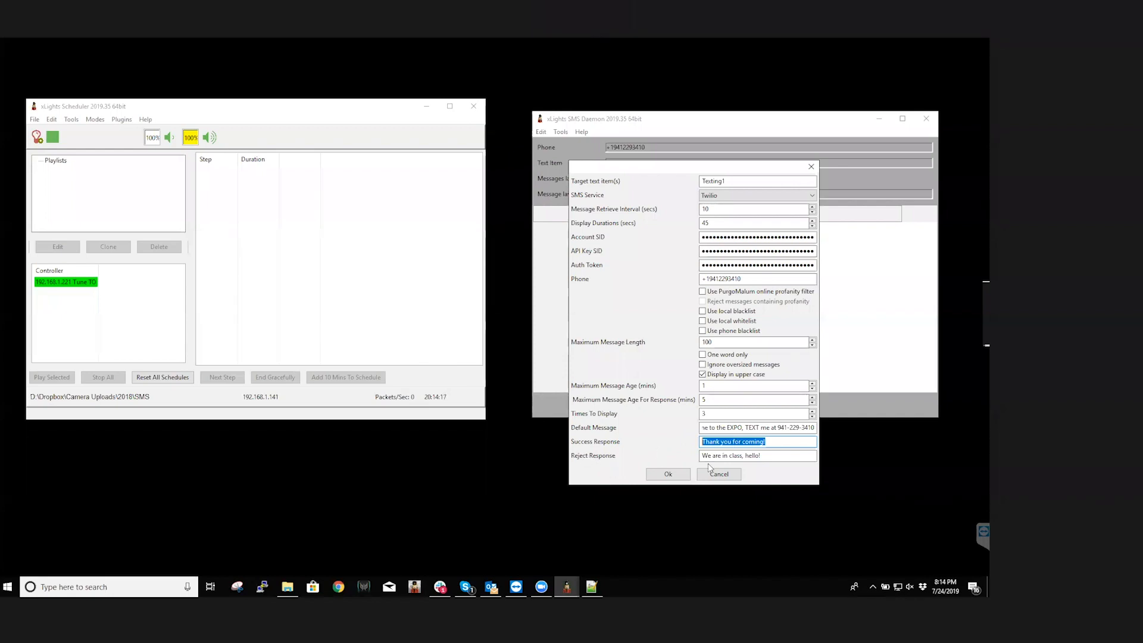
{"action": "left_click", "coordinate": [771, 454]}
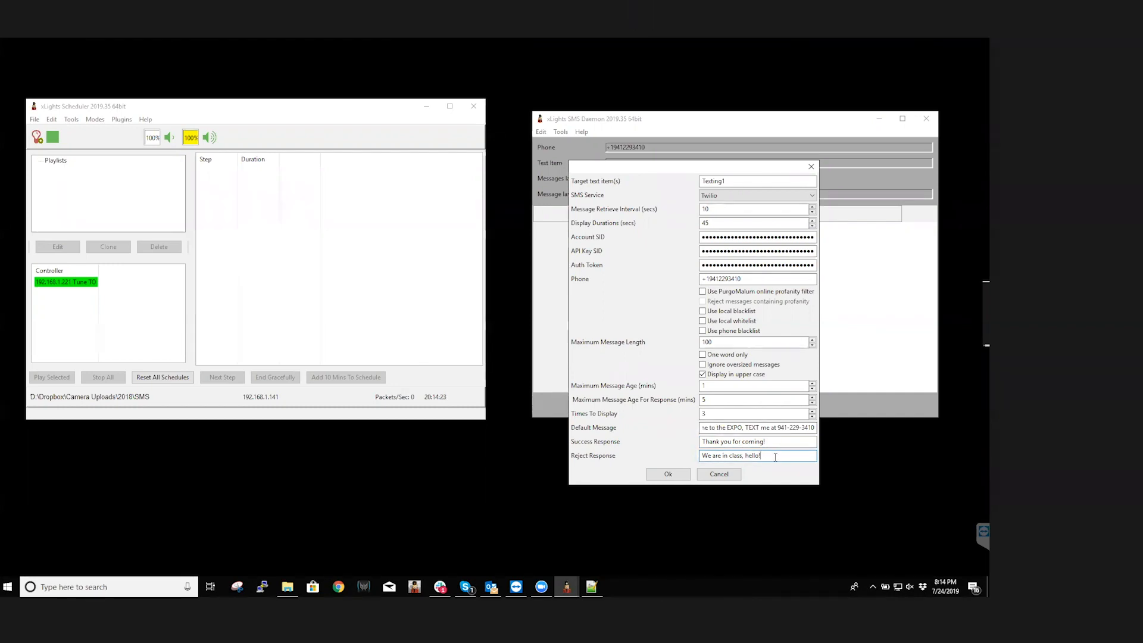
{"action": "key", "text": "ctrl+a"}
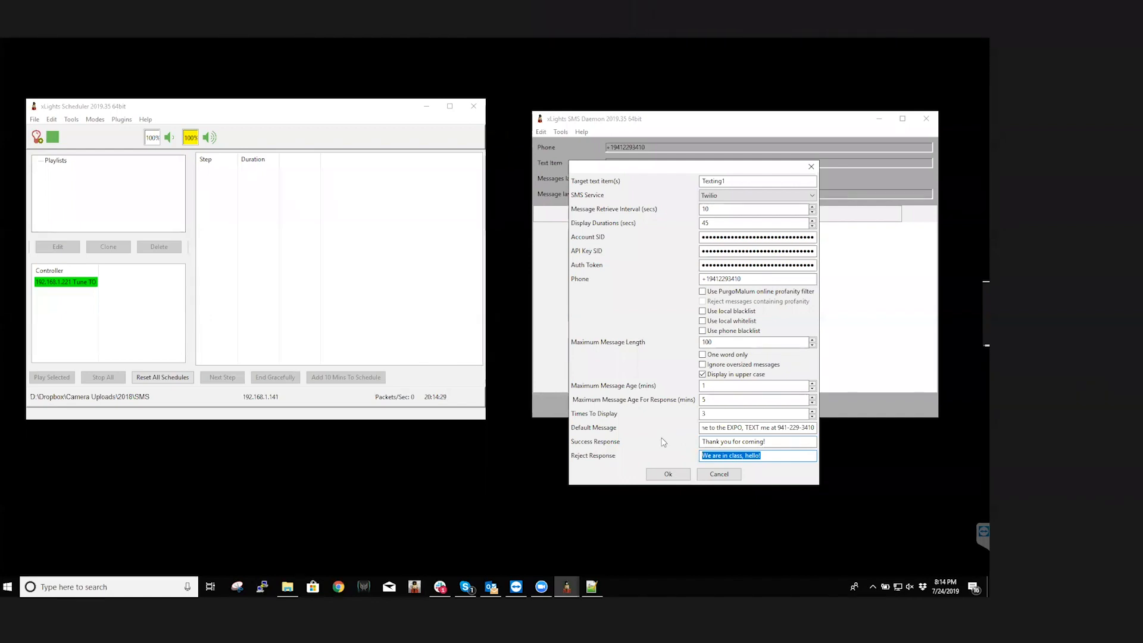
{"action": "left_click_drag", "start_coordinate": [769, 459], "coordinate": [700, 459]}
{"action": "left_click", "coordinate": [774, 441]}
{"action": "left_click_drag", "start_coordinate": [774, 441], "coordinate": [688, 458]}
{"action": "left_click", "coordinate": [768, 459]}
{"action": "left_click", "coordinate": [768, 456]}
{"action": "left_click_drag", "start_coordinate": [769, 456], "coordinate": [688, 457]}
{"action": "left_click", "coordinate": [668, 474]}
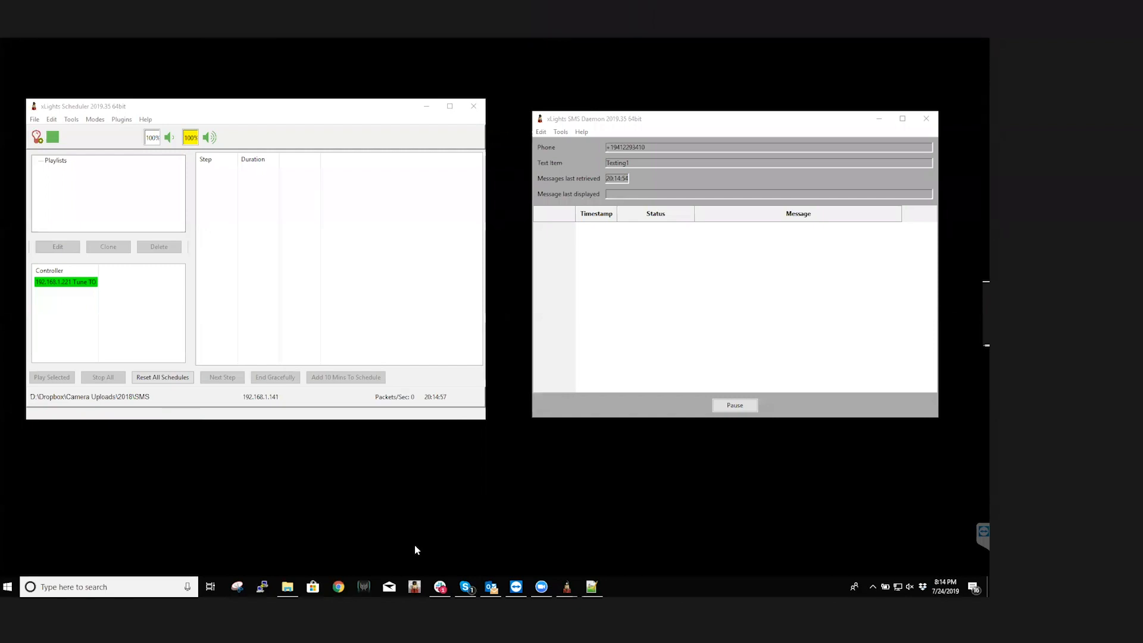
Switch to xLights, turn off the layout's 3D view and select the Matrix model to inspect its properties
{"action": "left_click", "coordinate": [420, 587]}
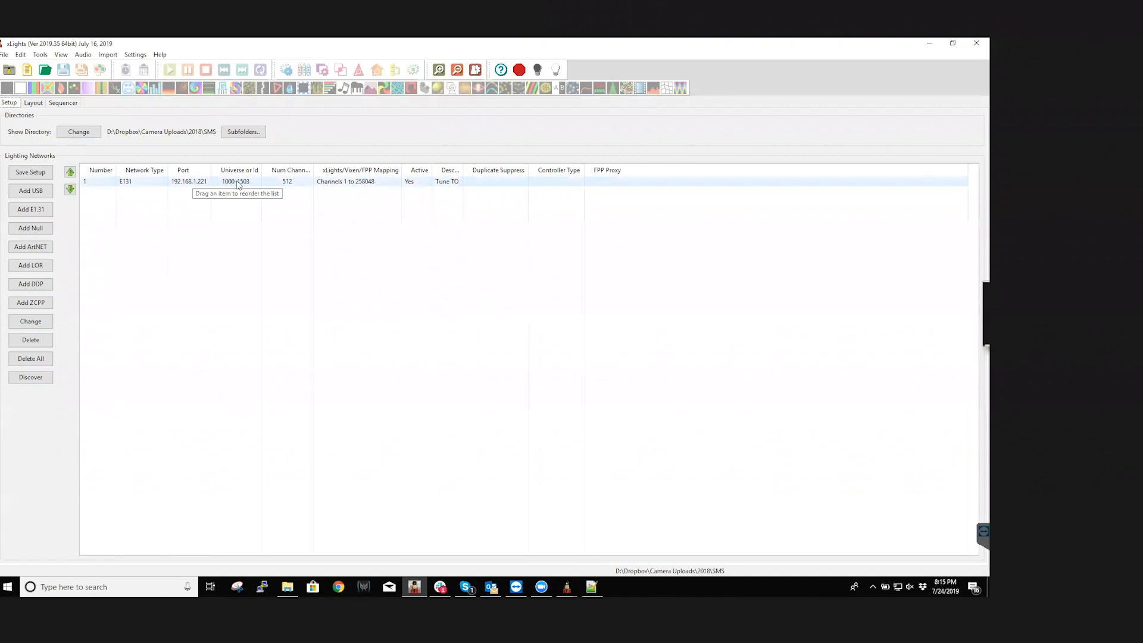
{"action": "left_click", "coordinate": [45, 104]}
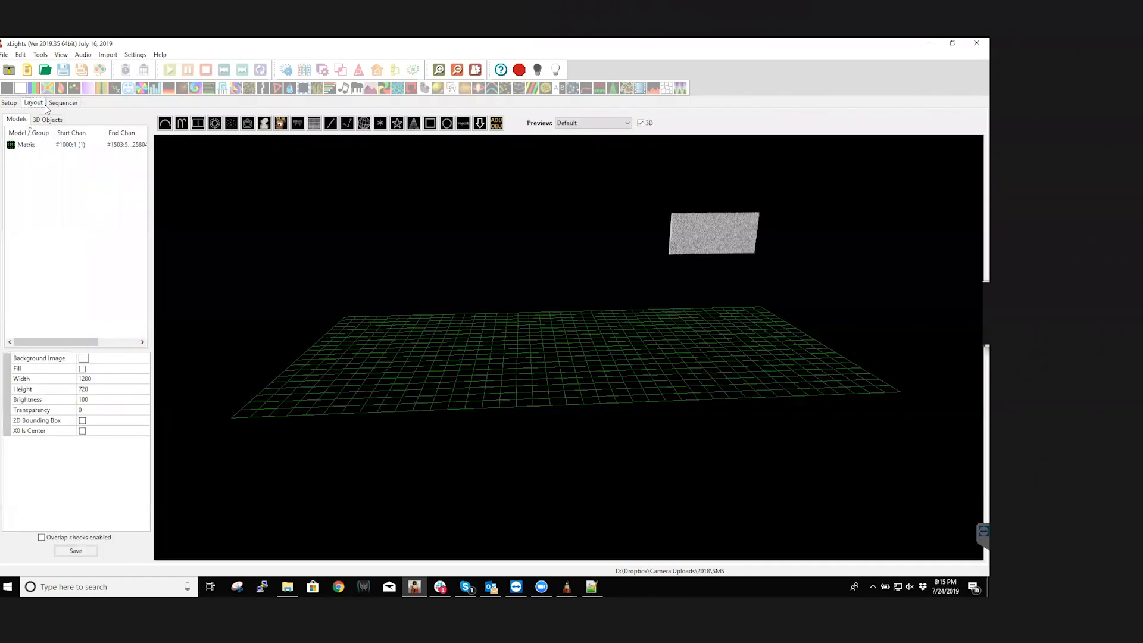
{"action": "left_click", "coordinate": [641, 123]}
{"action": "left_click", "coordinate": [67, 144]}
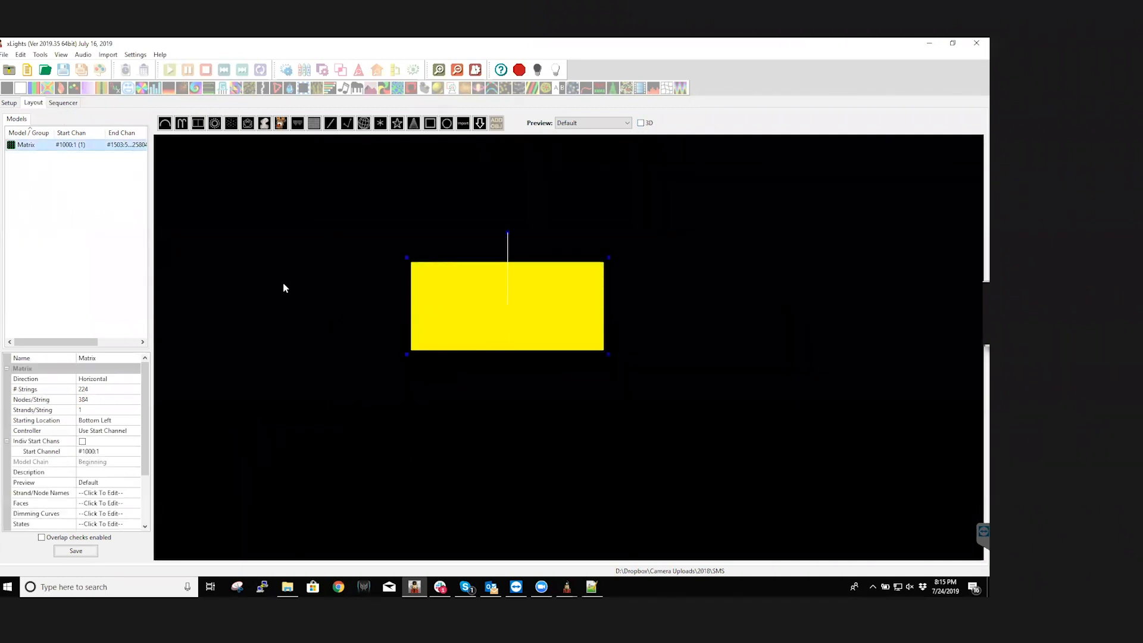
Create a new sequence with 40fps (25ms) timing in the sequencer
{"action": "left_click", "coordinate": [62, 103]}
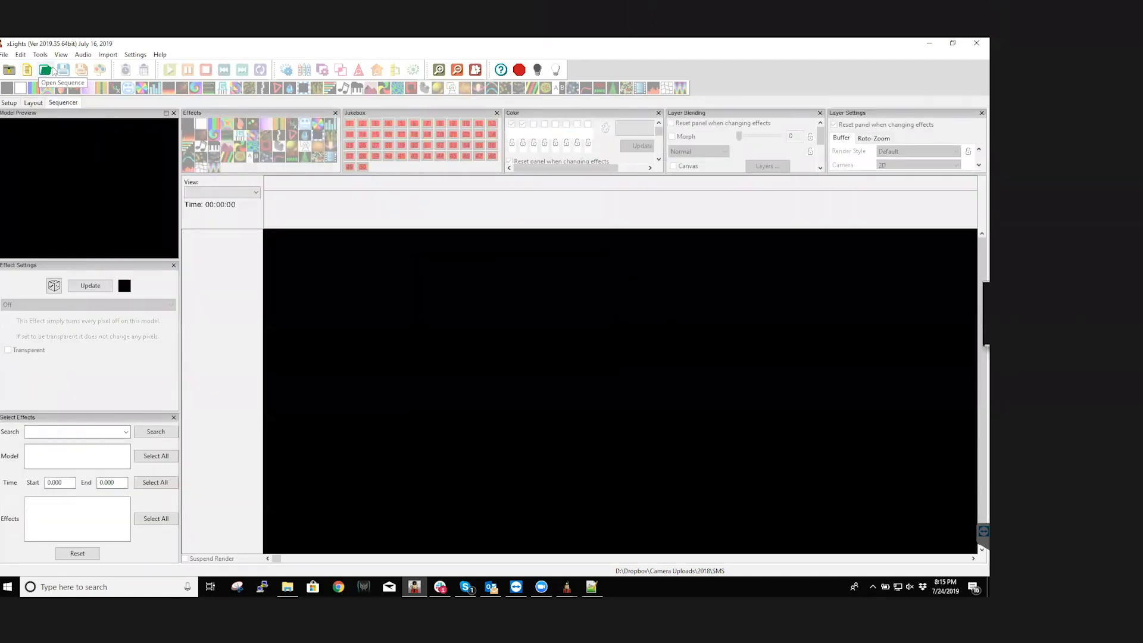
{"action": "left_click", "coordinate": [30, 70]}
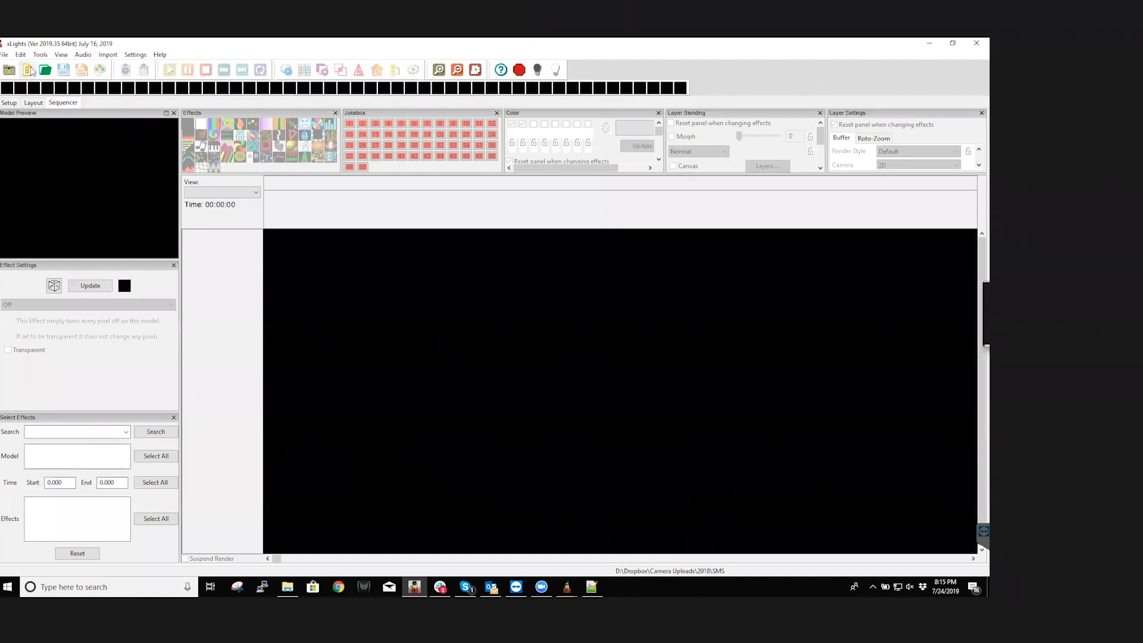
{"action": "left_click", "coordinate": [170, 215]}
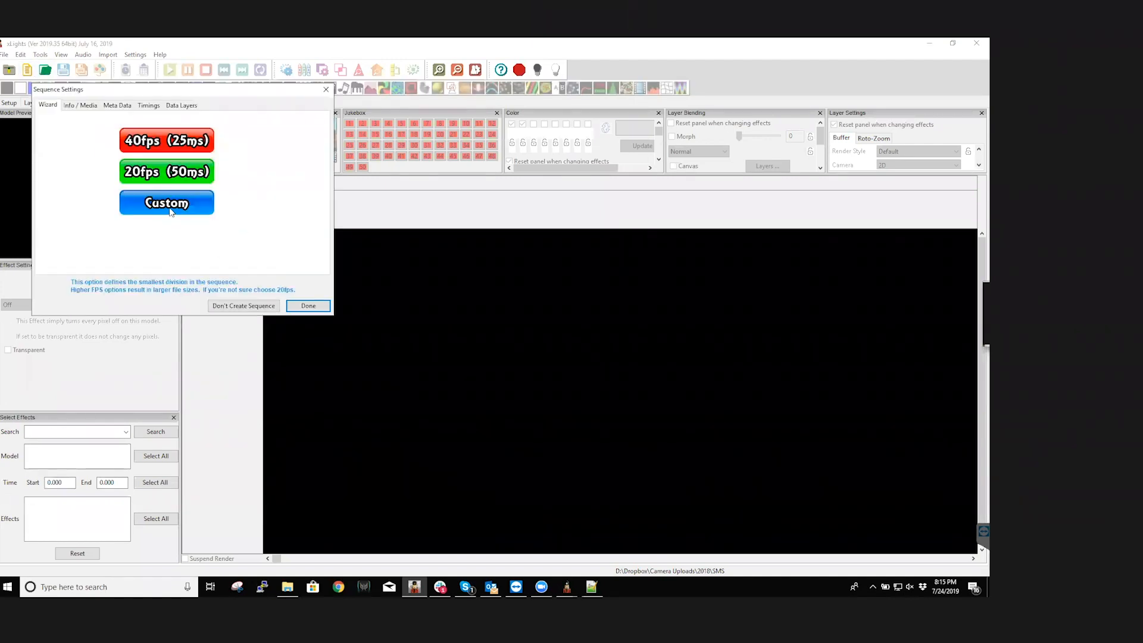
{"action": "left_click", "coordinate": [161, 142]}
{"action": "left_click", "coordinate": [307, 306]}
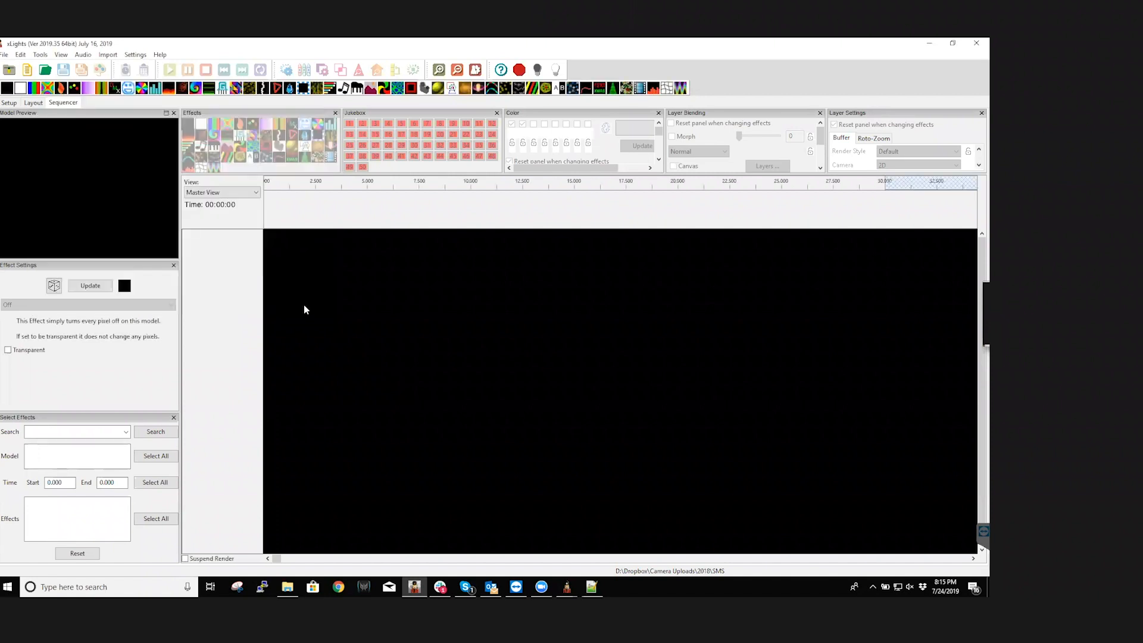
Place a Butterfly effect on the Matrix row spanning the full 30 seconds, and render the whole sequence
{"action": "left_click_drag", "start_coordinate": [51, 89], "coordinate": [884, 264]}
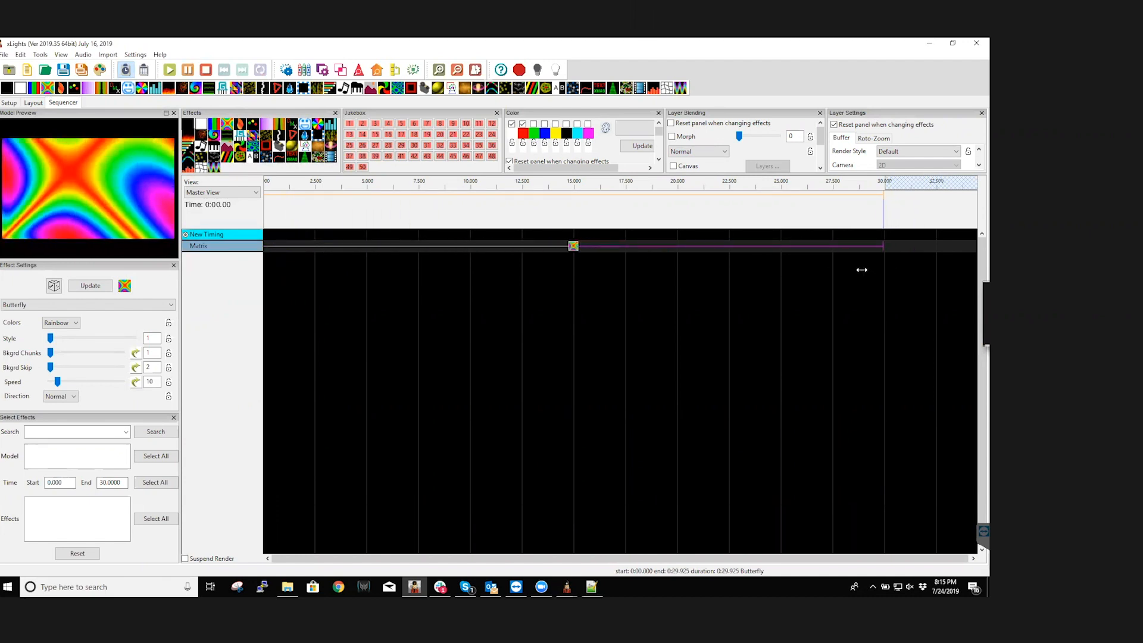
{"action": "left_click", "coordinate": [100, 70]}
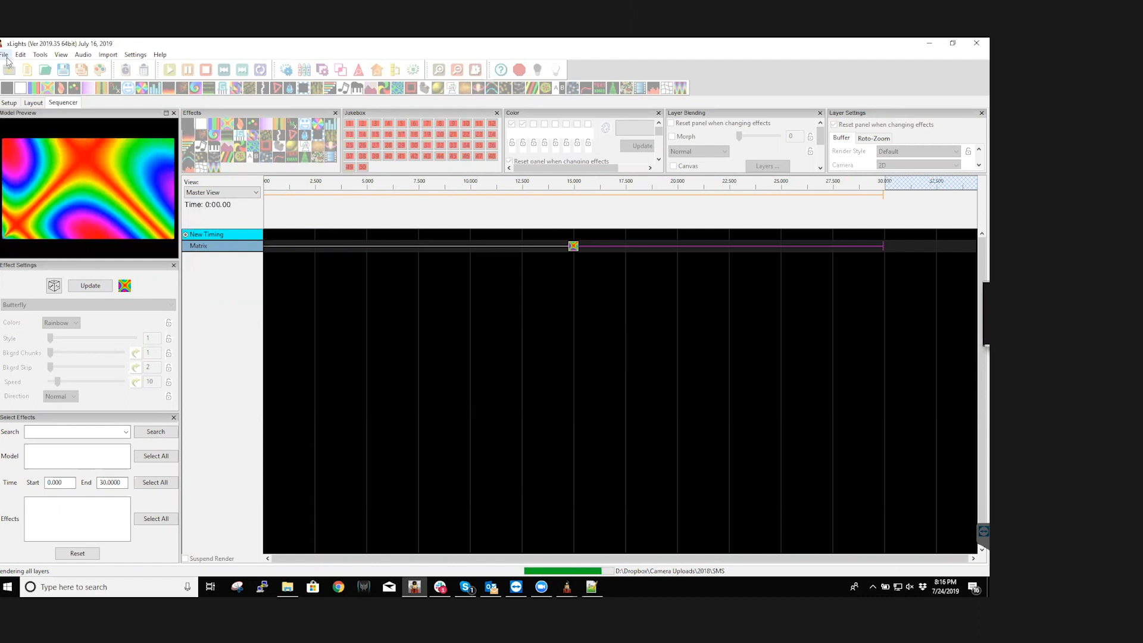
Try to save the sequence under the existing name butteryfly in the SMS folder, and close xLights
{"action": "left_click", "coordinate": [4, 54]}
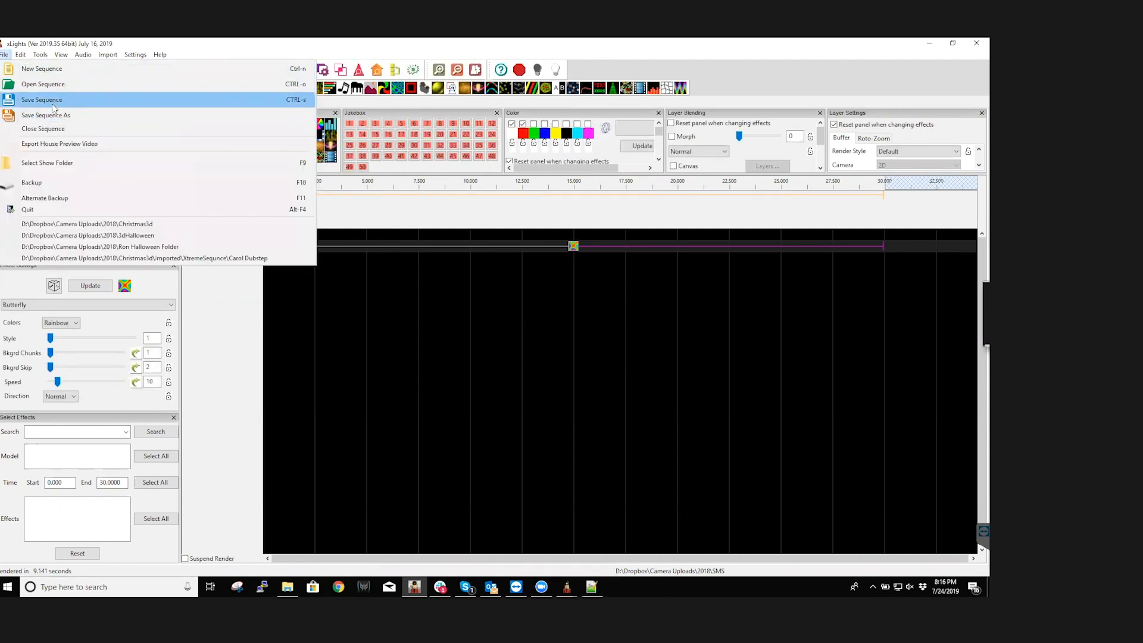
{"action": "left_click", "coordinate": [53, 105]}
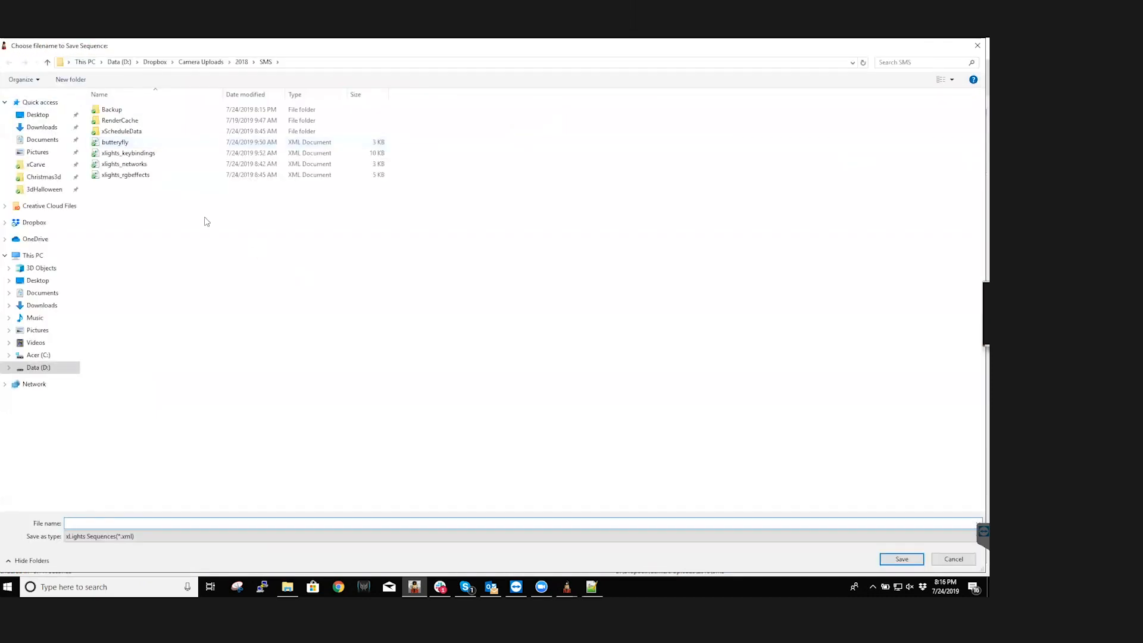
{"action": "left_click", "coordinate": [124, 142]}
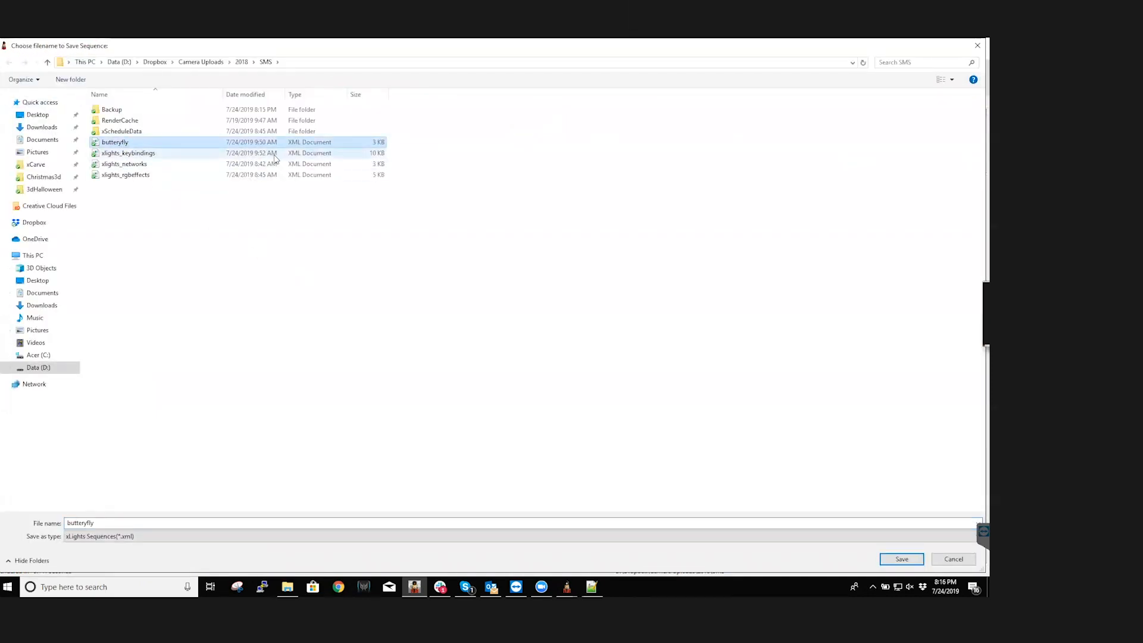
{"action": "left_click", "coordinate": [902, 559]}
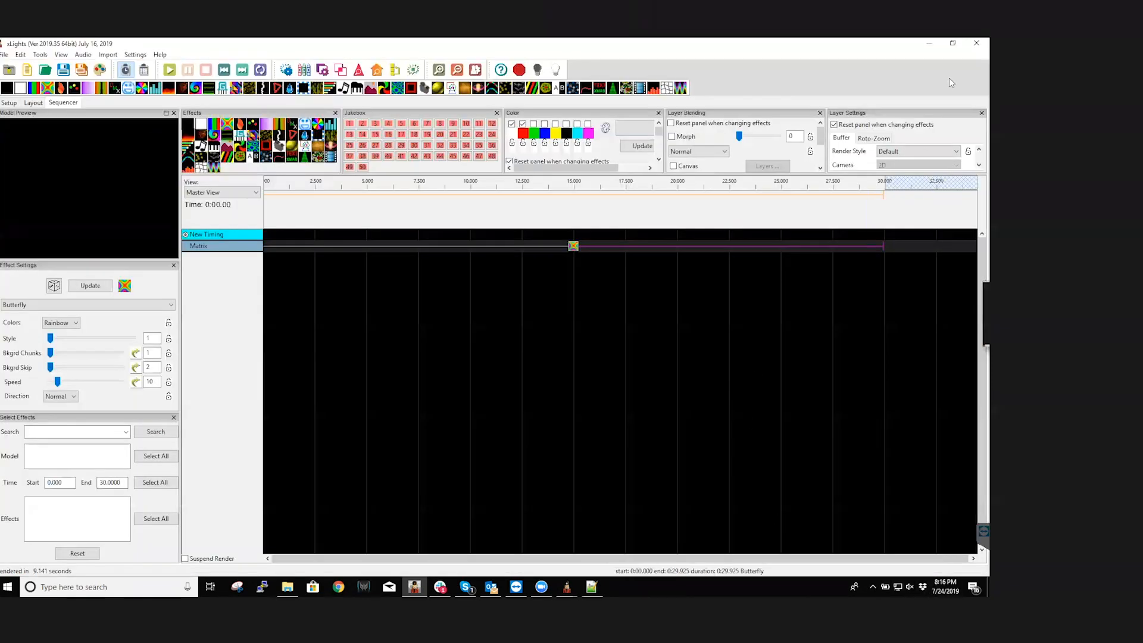
{"action": "left_click", "coordinate": [977, 43]}
{"action": "left_click", "coordinate": [492, 335]}
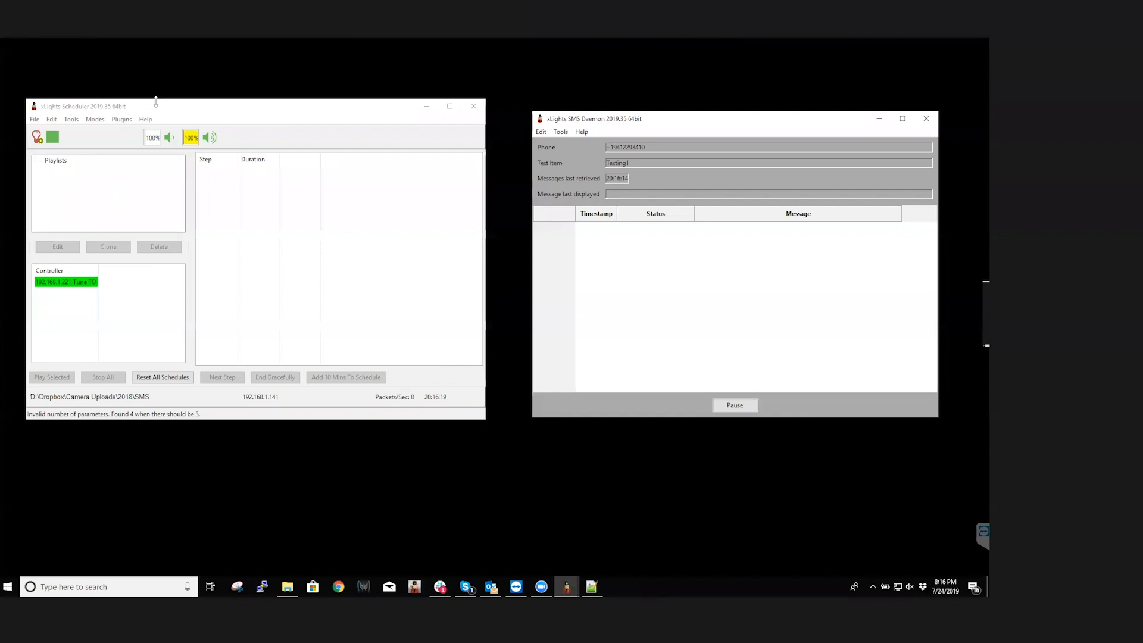
Move and enlarge the xLights Scheduler window, and select the Playlists root
{"action": "left_click_drag", "start_coordinate": [159, 107], "coordinate": [202, 118]}
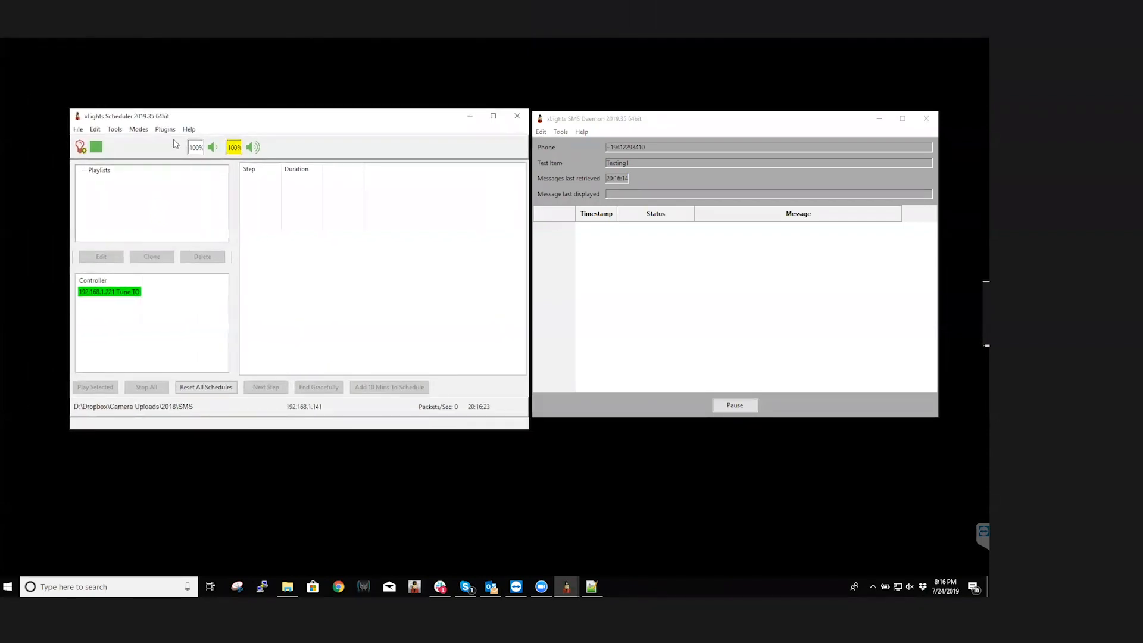
{"action": "left_click", "coordinate": [96, 172]}
{"action": "left_click_drag", "start_coordinate": [529, 429], "coordinate": [816, 554]}
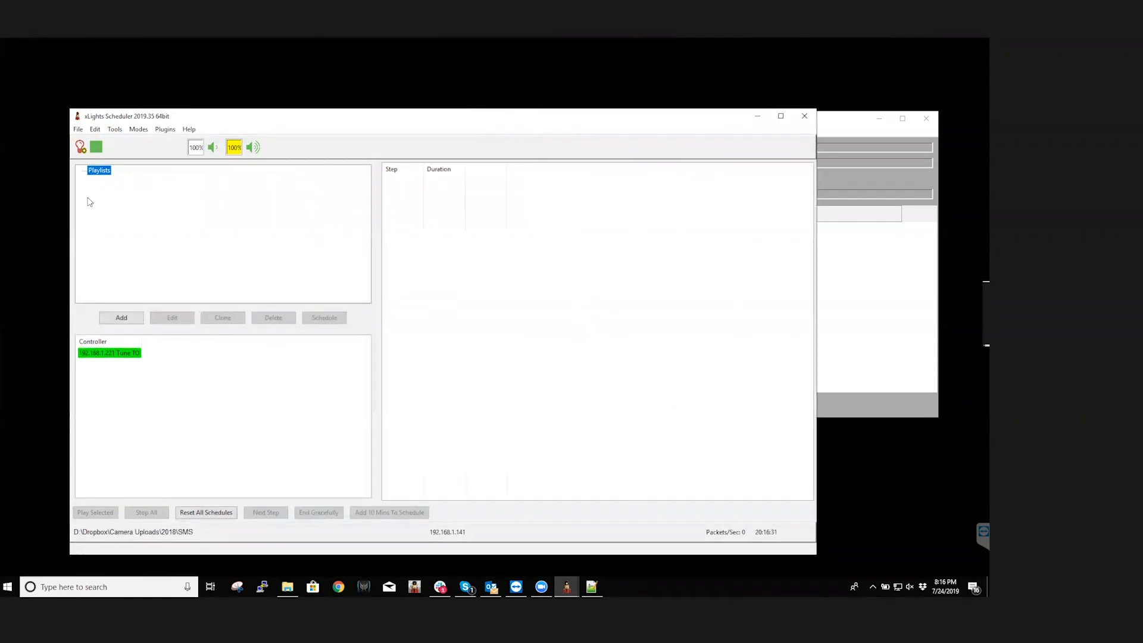
Review the scheduler's general options, including the web server port and forced local IP, and accept the dialog
{"action": "left_click", "coordinate": [95, 130]}
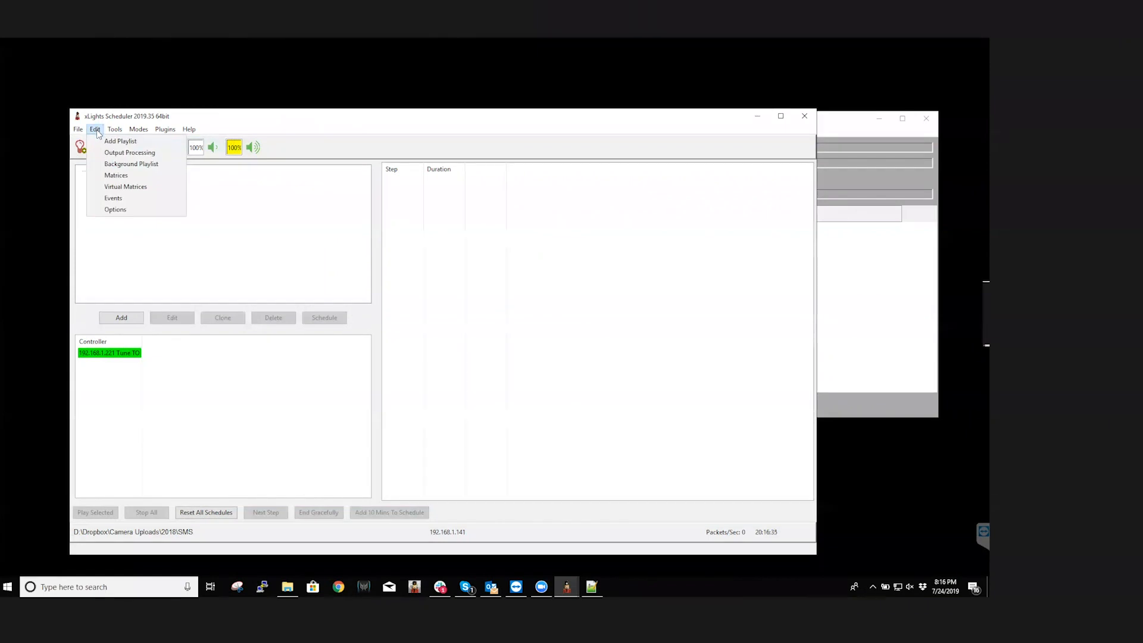
{"action": "left_click", "coordinate": [116, 210]}
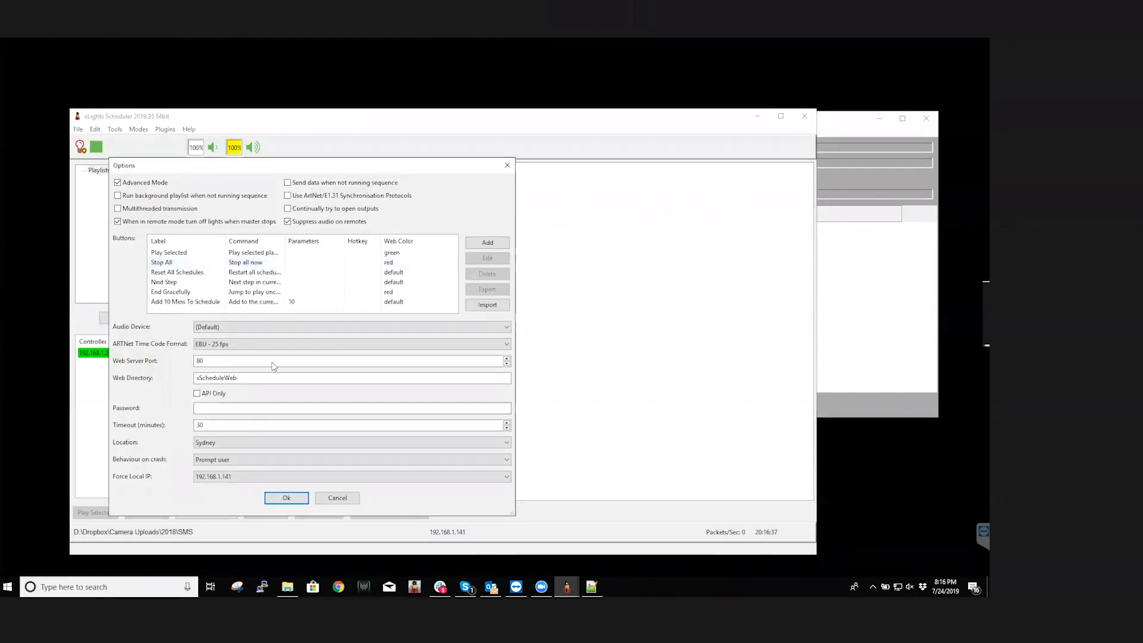
{"action": "left_click", "coordinate": [287, 498]}
{"action": "left_click", "coordinate": [114, 132]}
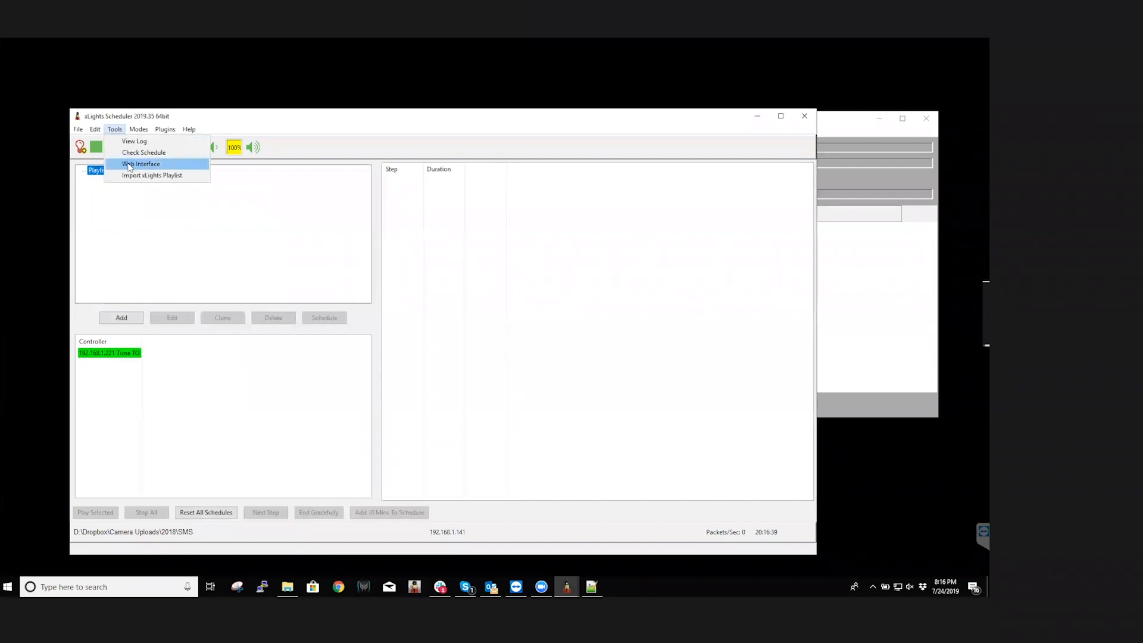
{"action": "left_click", "coordinate": [122, 212]}
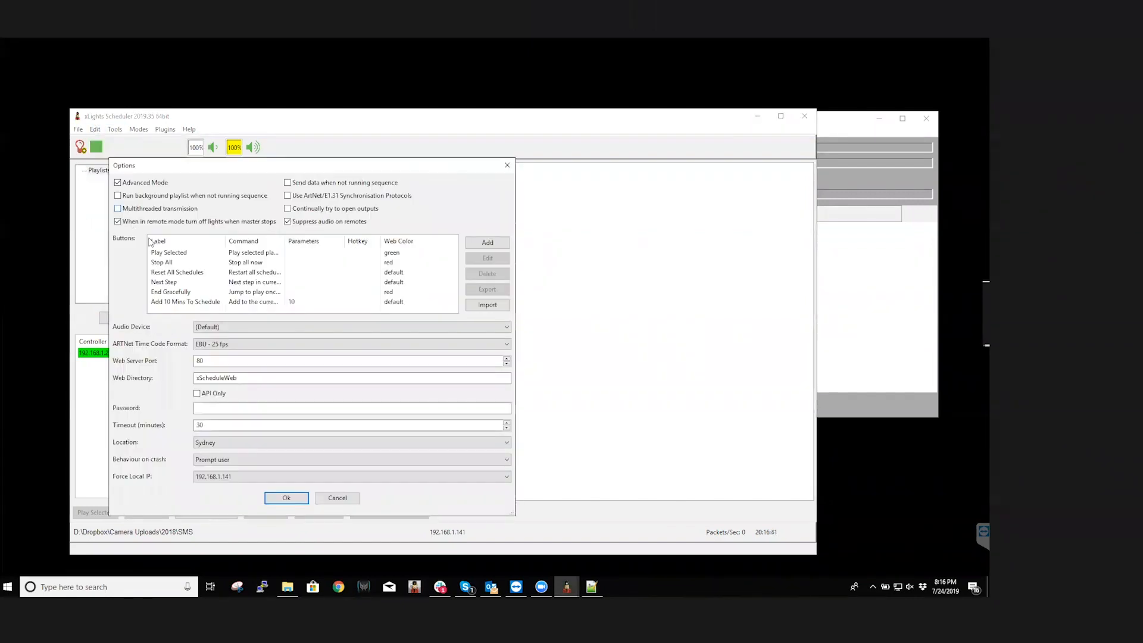
{"action": "left_click", "coordinate": [288, 498]}
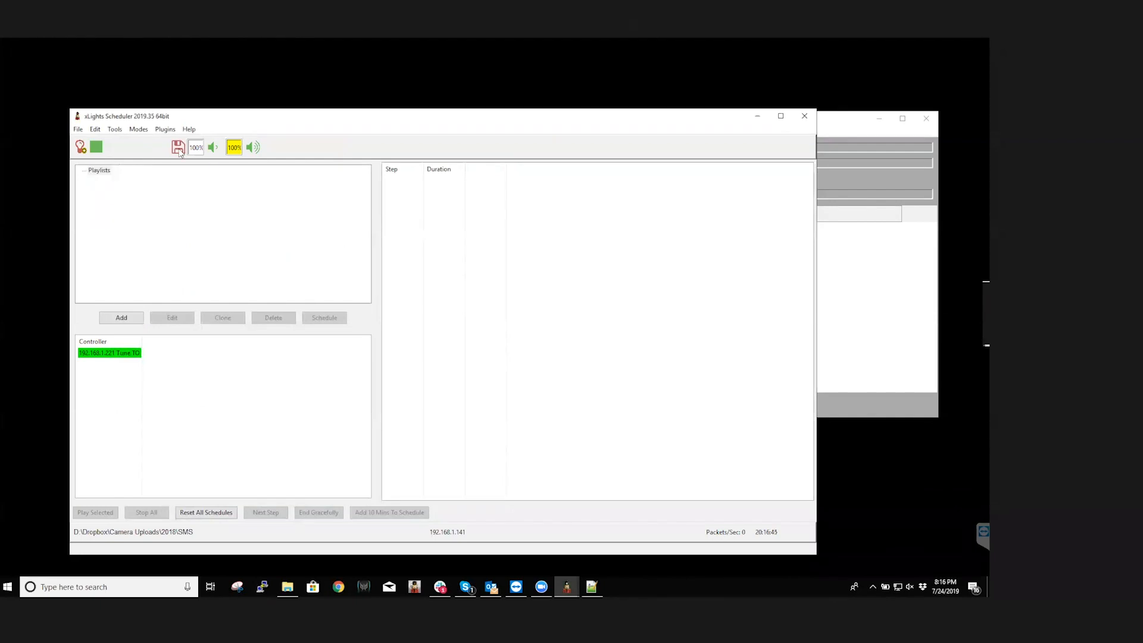
Try to add a playlist named Testing that contains butteryfly.fseq
{"action": "left_click", "coordinate": [99, 172]}
{"action": "right_click", "coordinate": [99, 172]}
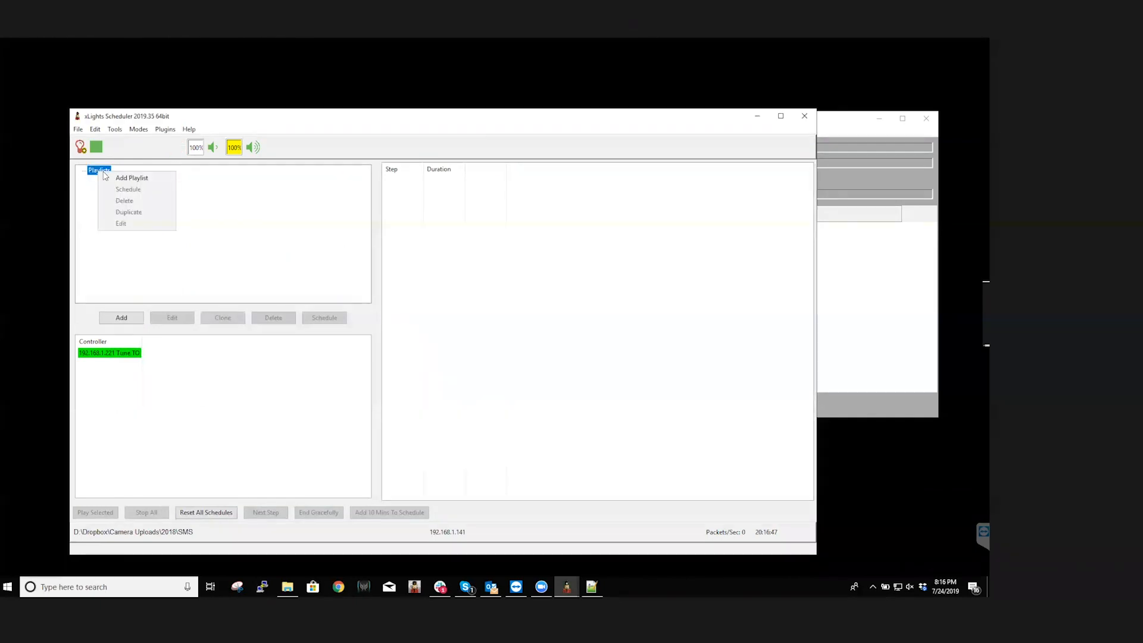
{"action": "left_click", "coordinate": [120, 178]}
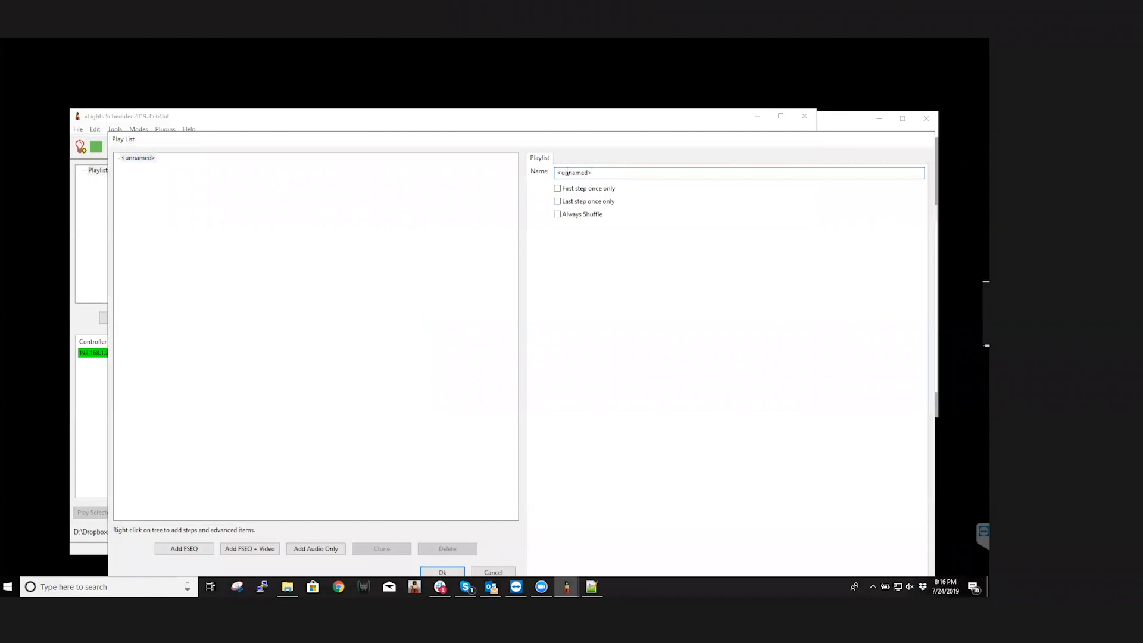
{"action": "type", "text": "Texting"}
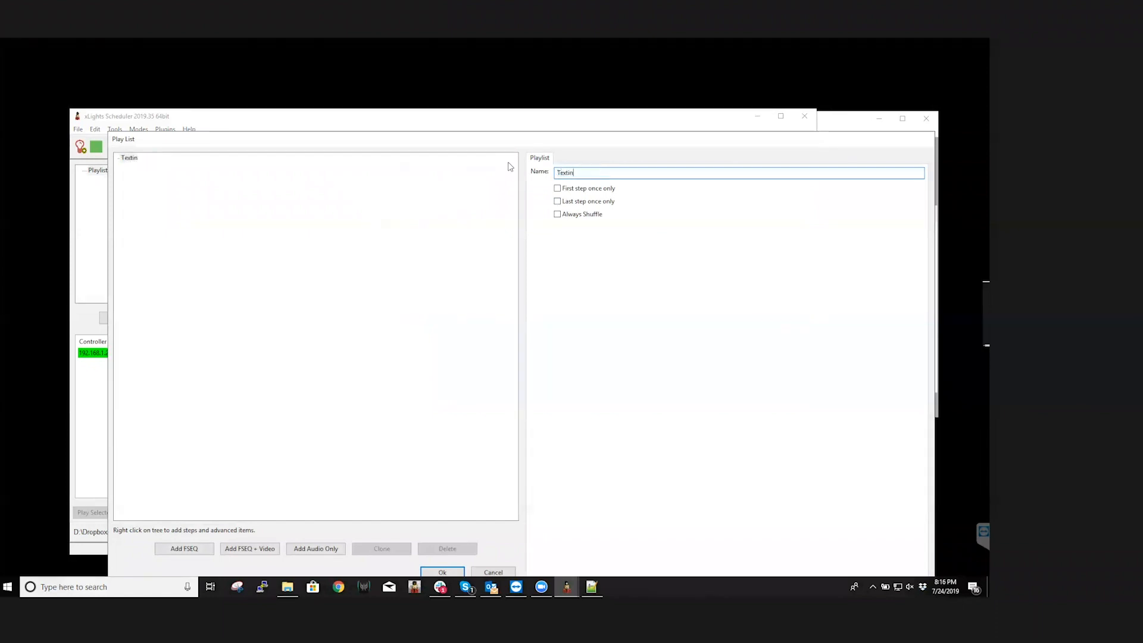
{"action": "left_click", "coordinate": [191, 554]}
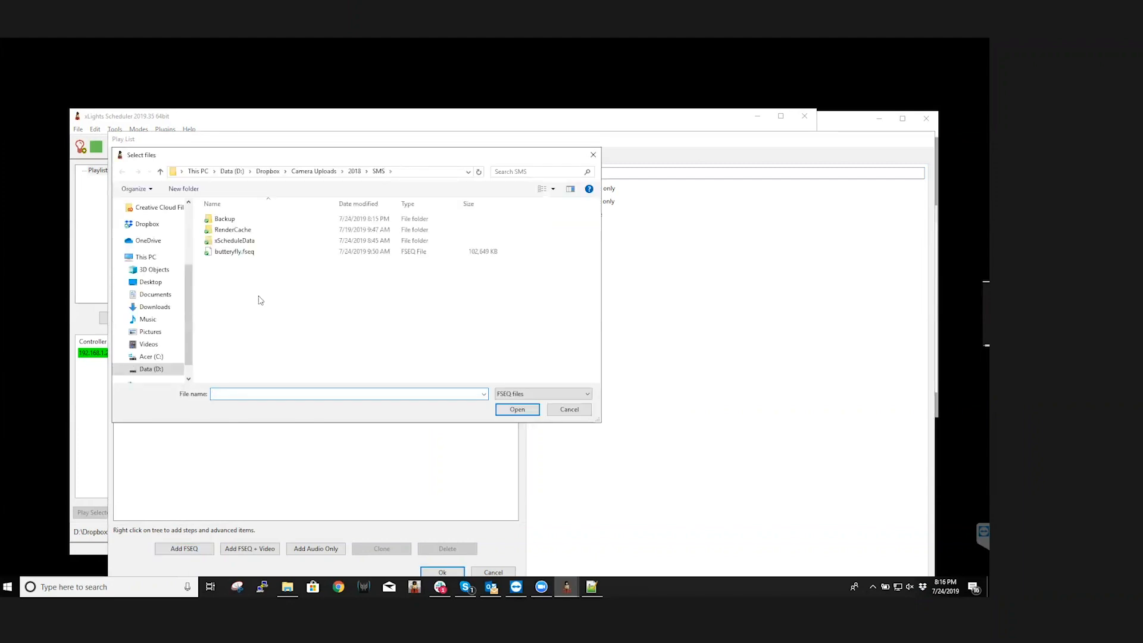
{"action": "left_click", "coordinate": [234, 252]}
{"action": "left_click", "coordinate": [517, 410]}
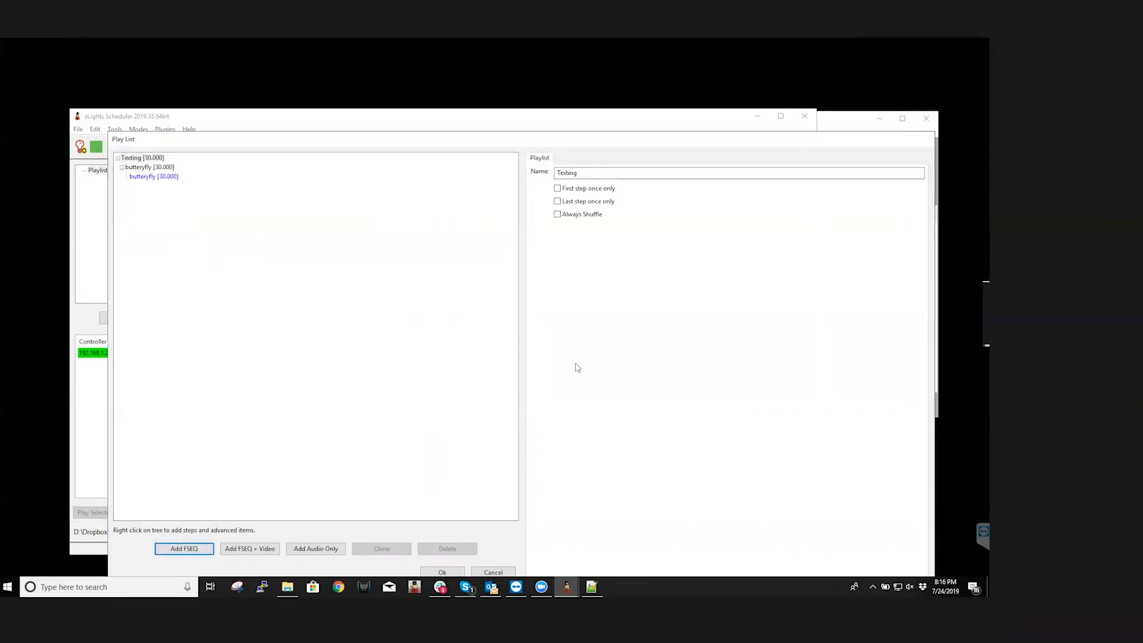
Try to add a Text item to the playlist's butteryfly step, and discard the playlist
{"action": "left_click", "coordinate": [142, 178]}
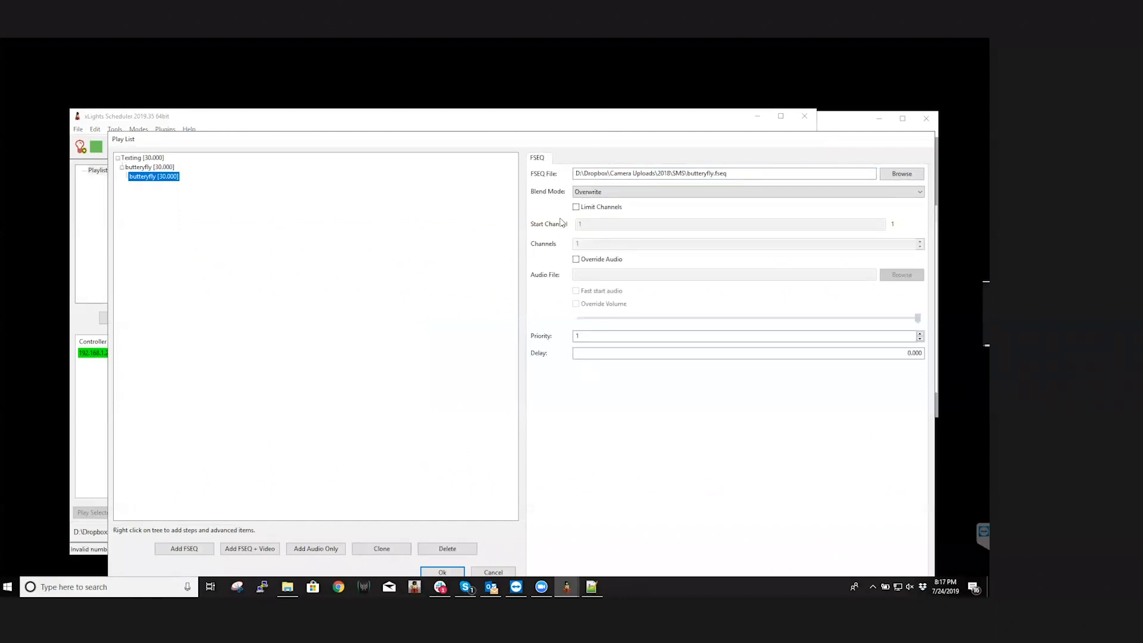
{"action": "right_click", "coordinate": [164, 169]}
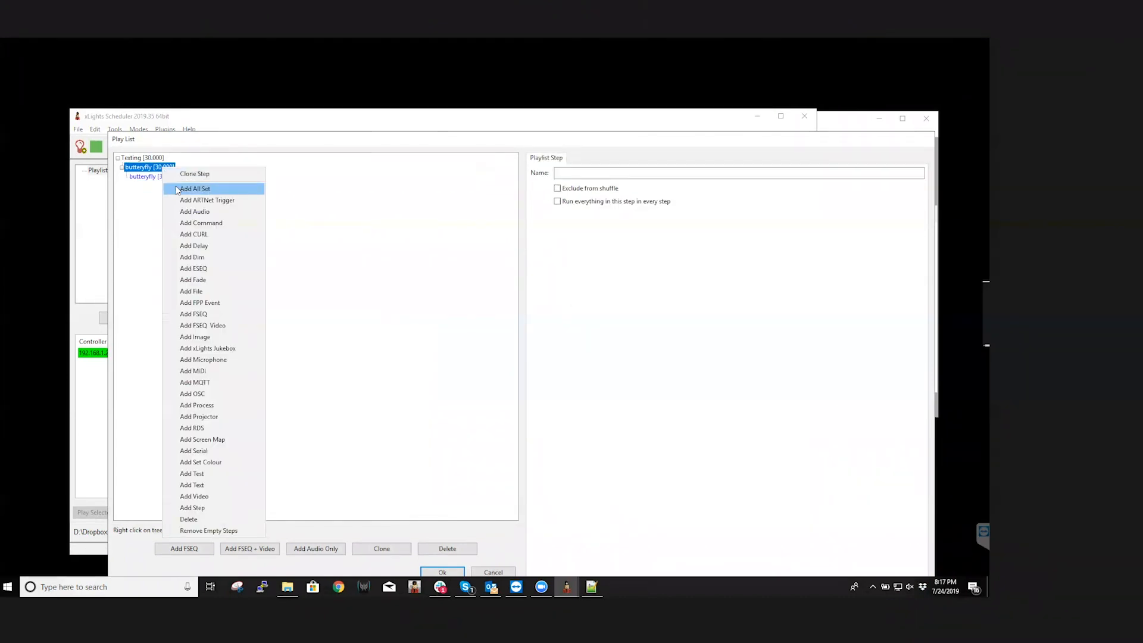
{"action": "left_click", "coordinate": [191, 485]}
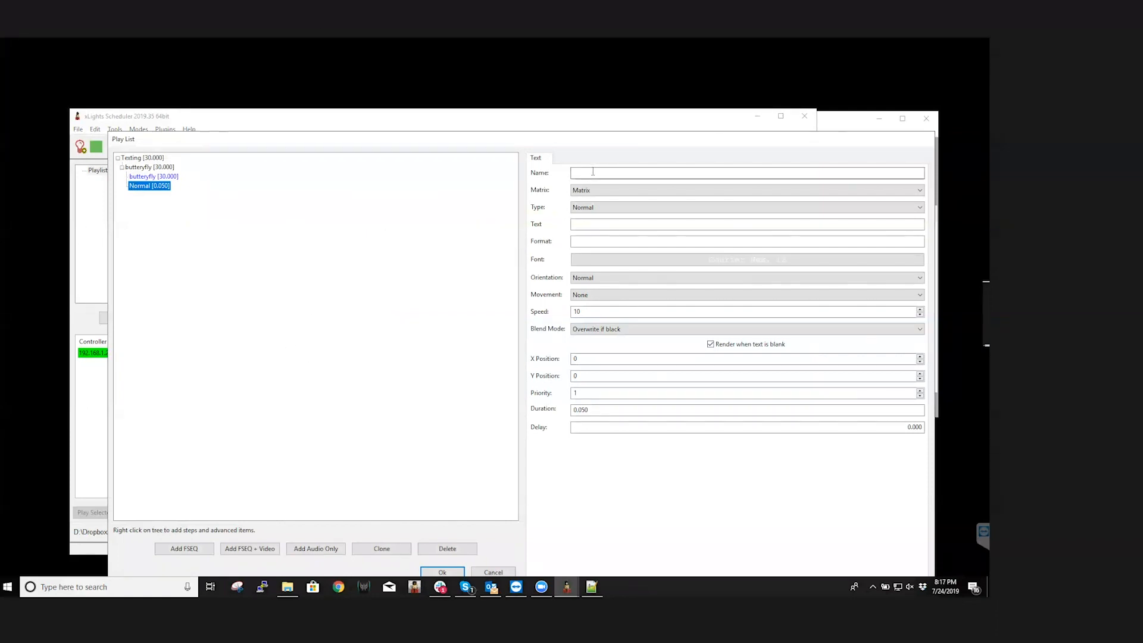
{"action": "left_click", "coordinate": [494, 573]}
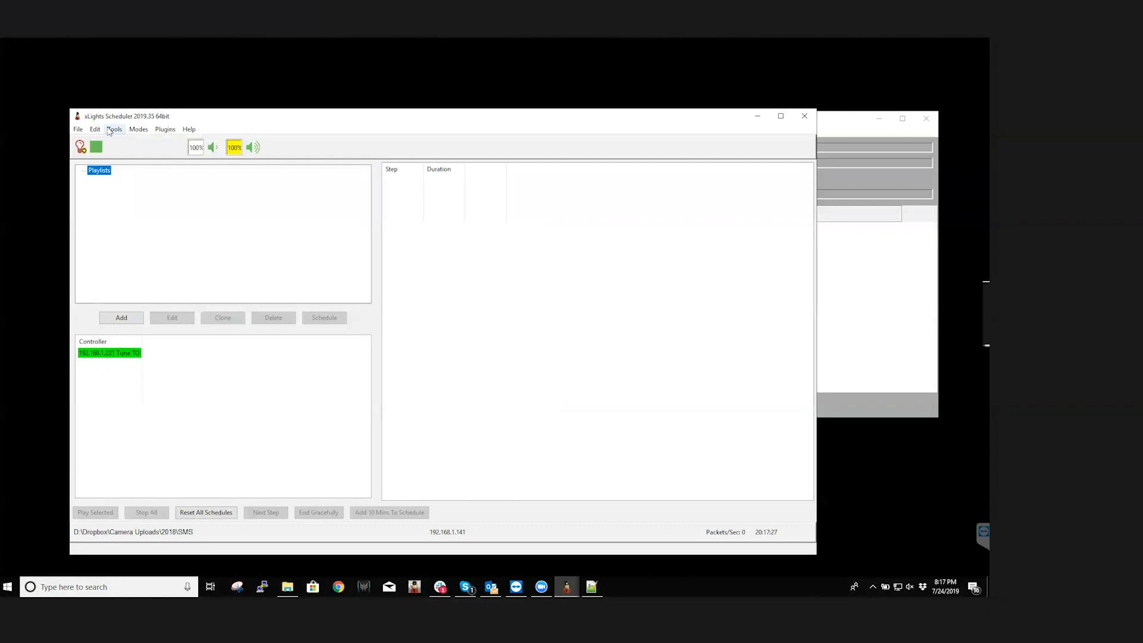
Open the existing matrix's configuration and check its string count, string length and start channel
{"action": "left_click", "coordinate": [106, 357]}
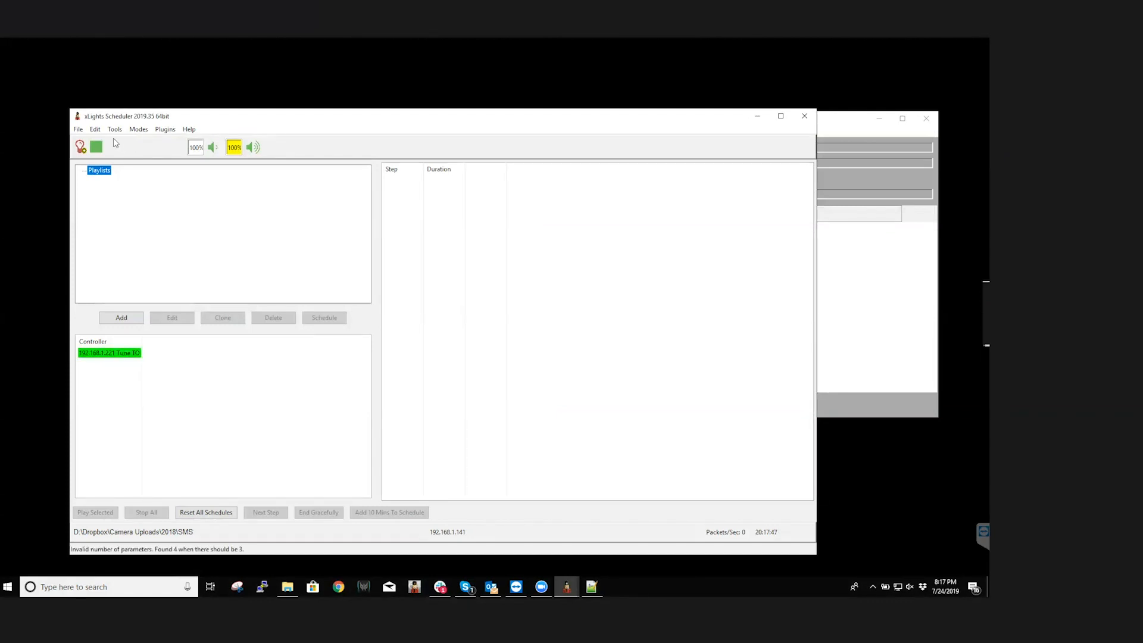
{"action": "left_click", "coordinate": [95, 130]}
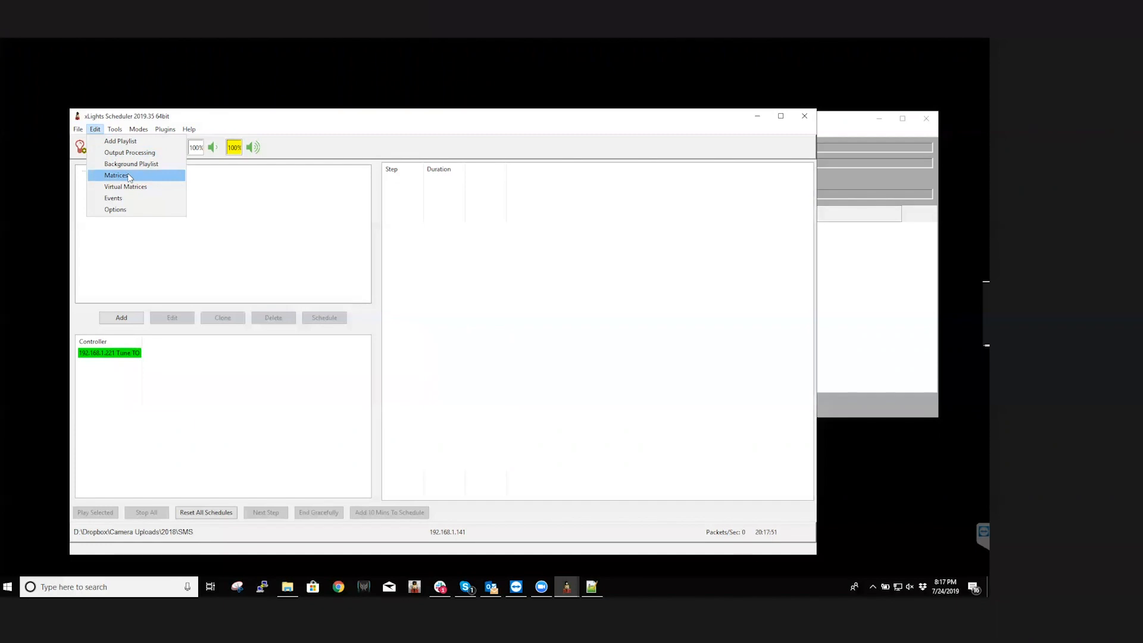
{"action": "left_click", "coordinate": [129, 176]}
{"action": "double_click", "coordinate": [126, 194]}
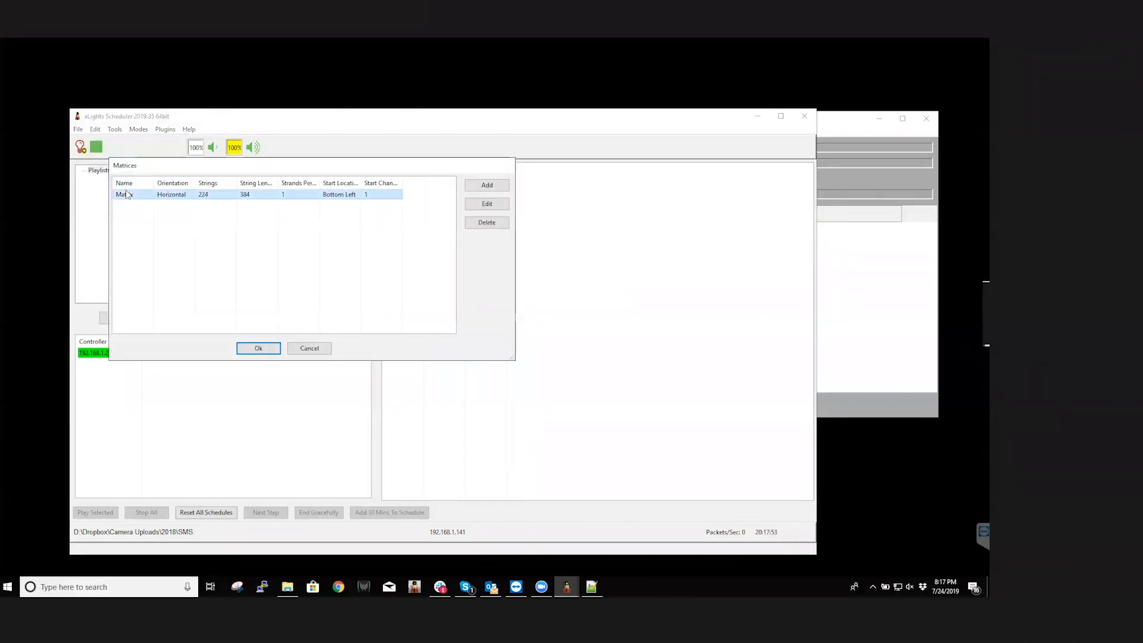
{"action": "left_click", "coordinate": [231, 234]}
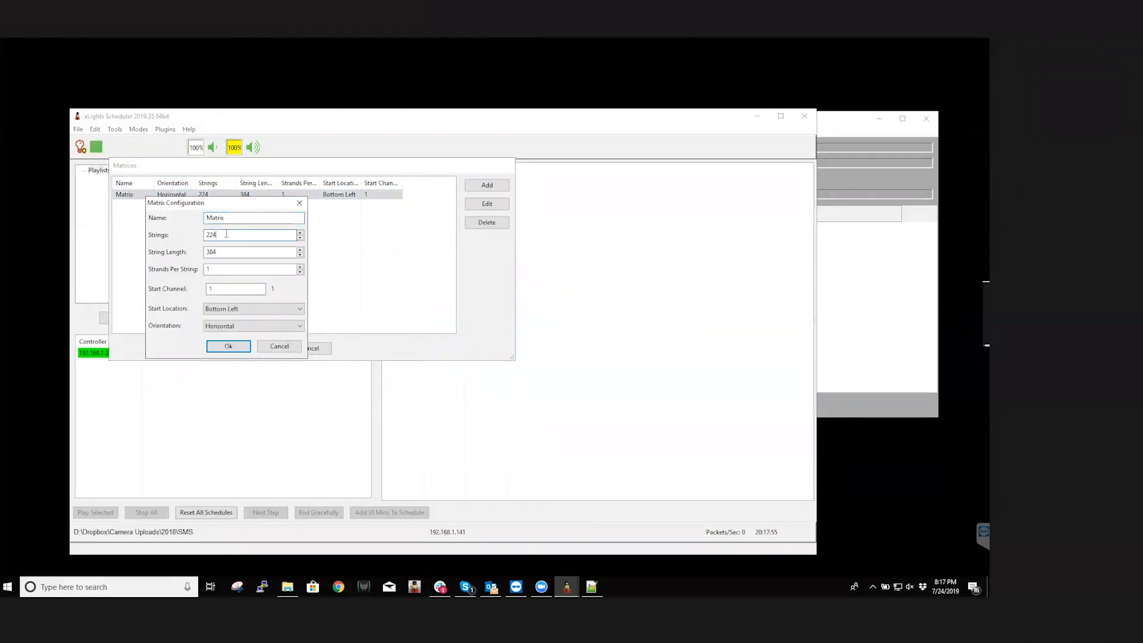
{"action": "left_click", "coordinate": [226, 255]}
{"action": "left_click", "coordinate": [225, 251]}
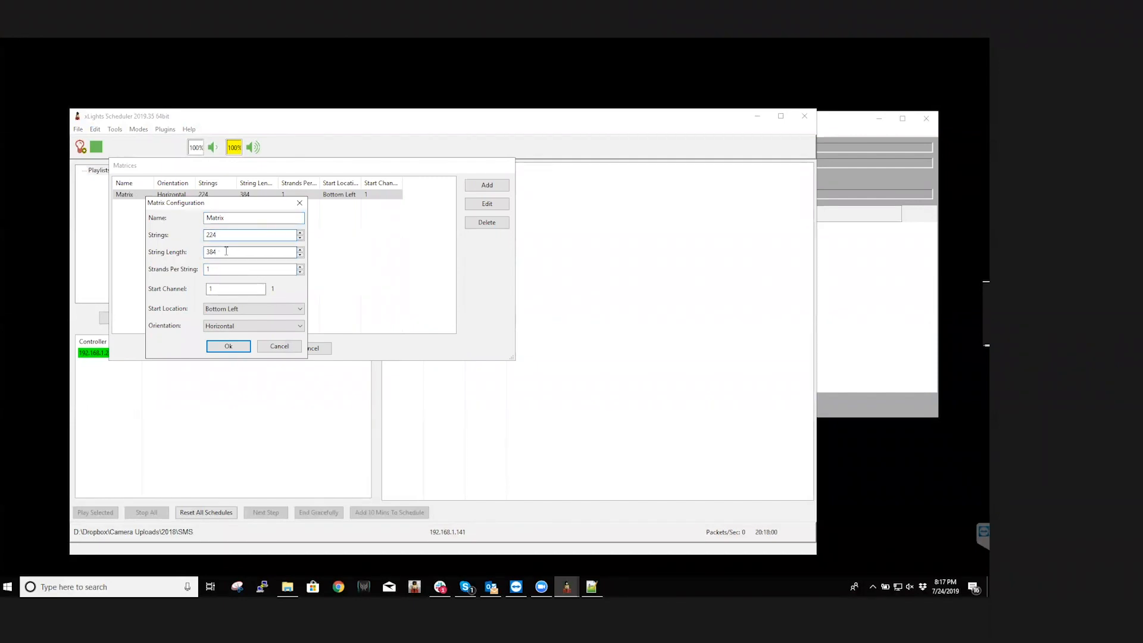
{"action": "double_click", "coordinate": [219, 287]}
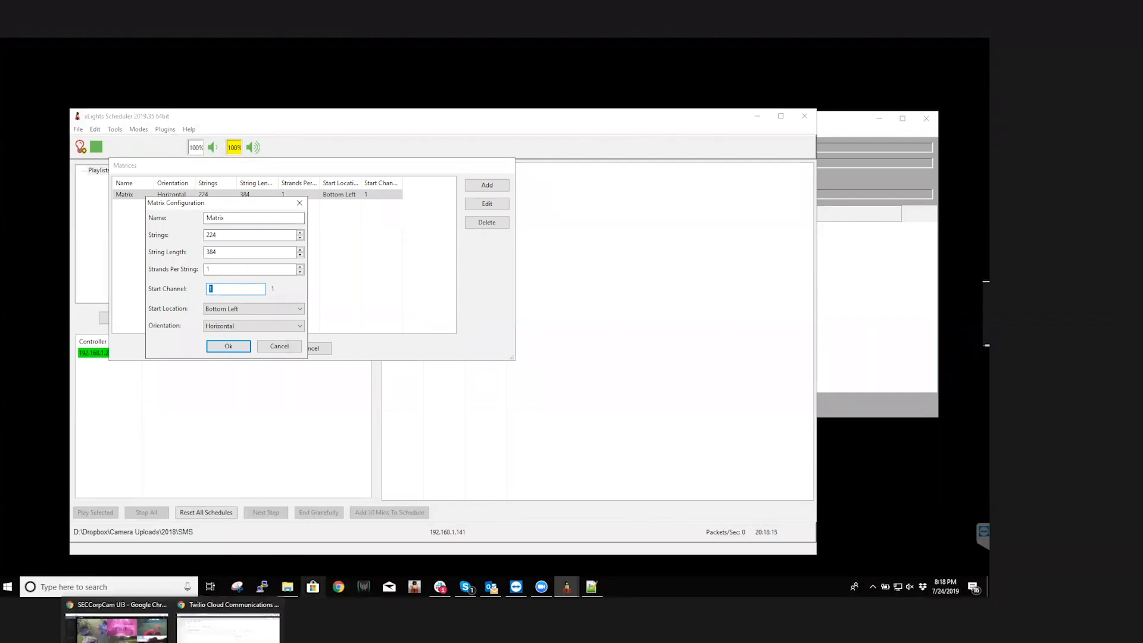
Copy start channel 302893 from the Falcon Player LED Panels page and try it as the matrix's start channel
{"action": "left_click", "coordinate": [184, 618]}
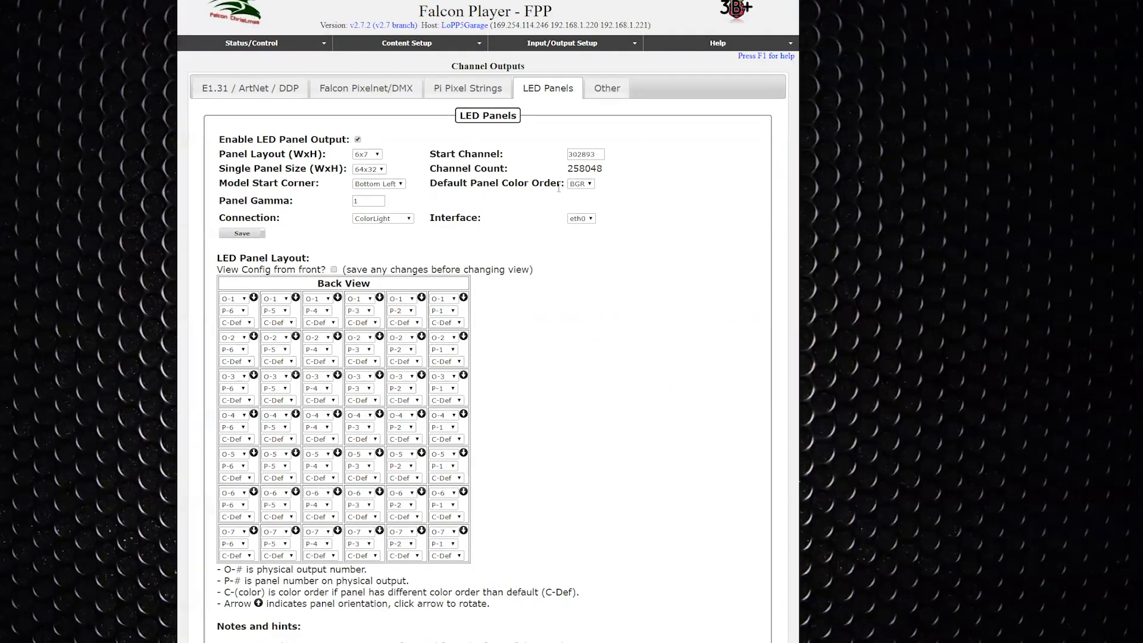
{"action": "left_click_drag", "start_coordinate": [600, 155], "coordinate": [551, 155]}
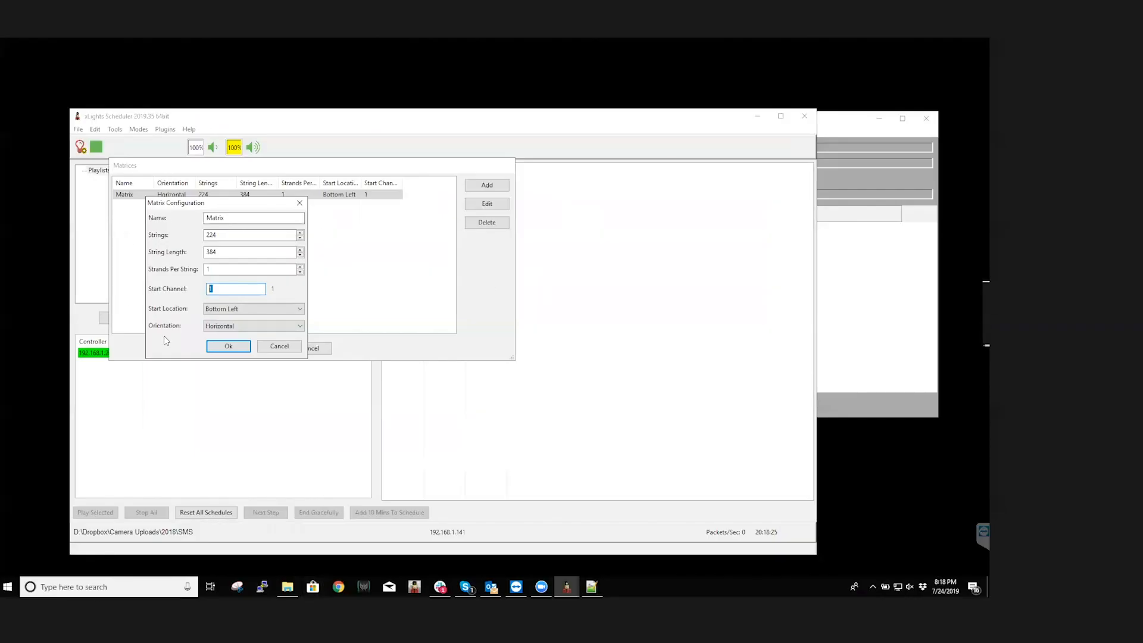
{"action": "type", "text": "302893"}
Set the matrix's start channel to 1, and accept the matrix configuration and the matrix list
{"action": "double_click", "coordinate": [228, 290]}
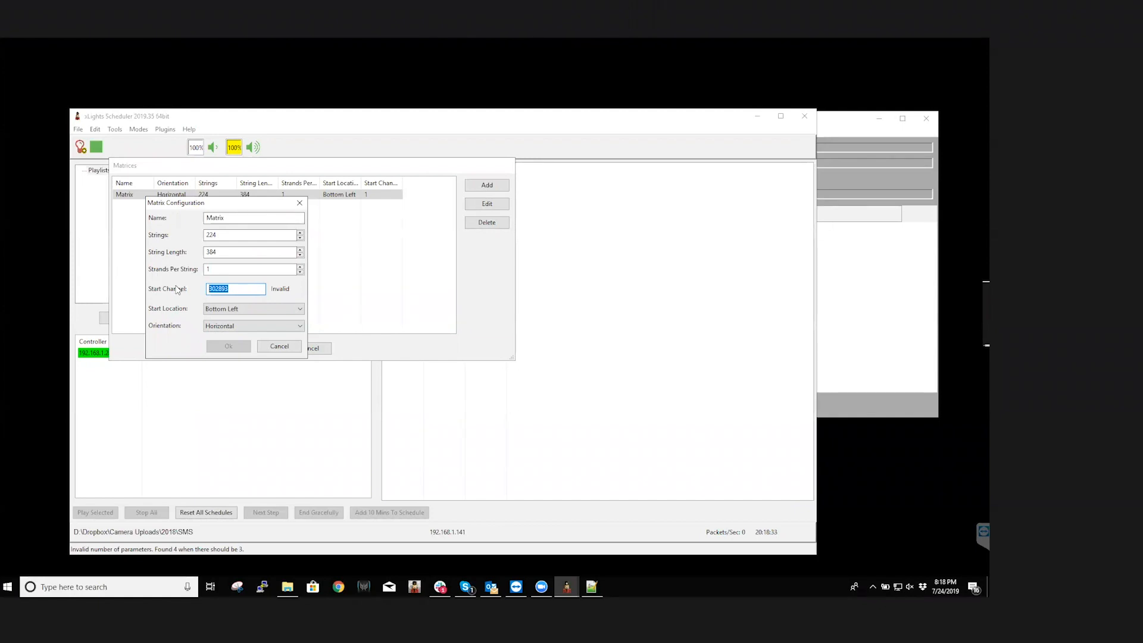
{"action": "type", "text": "1"}
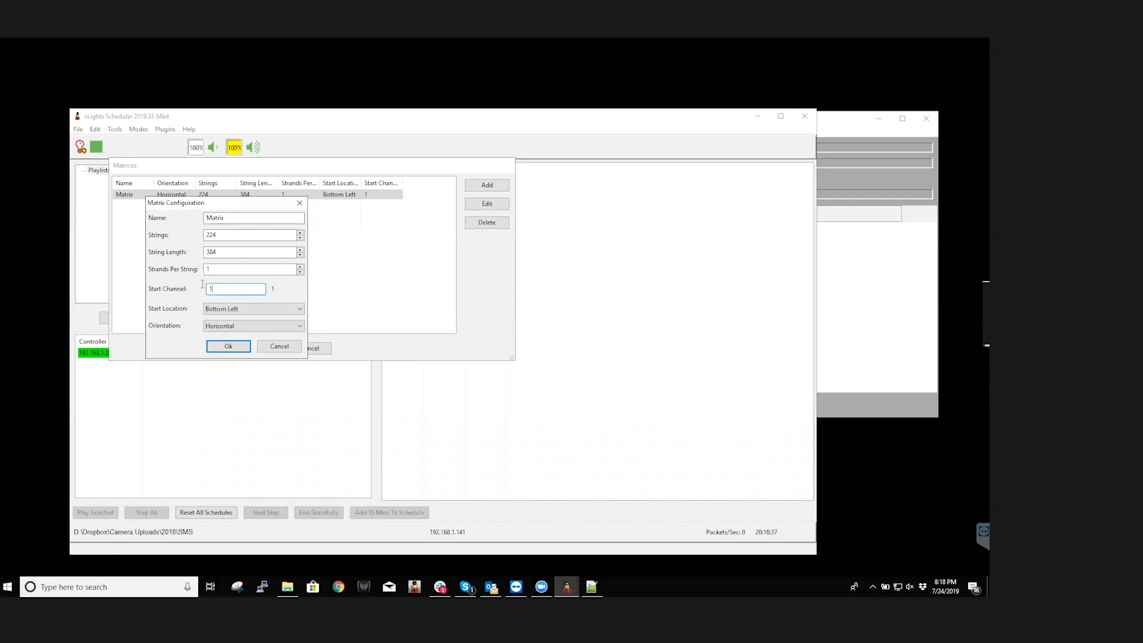
{"action": "left_click", "coordinate": [236, 348]}
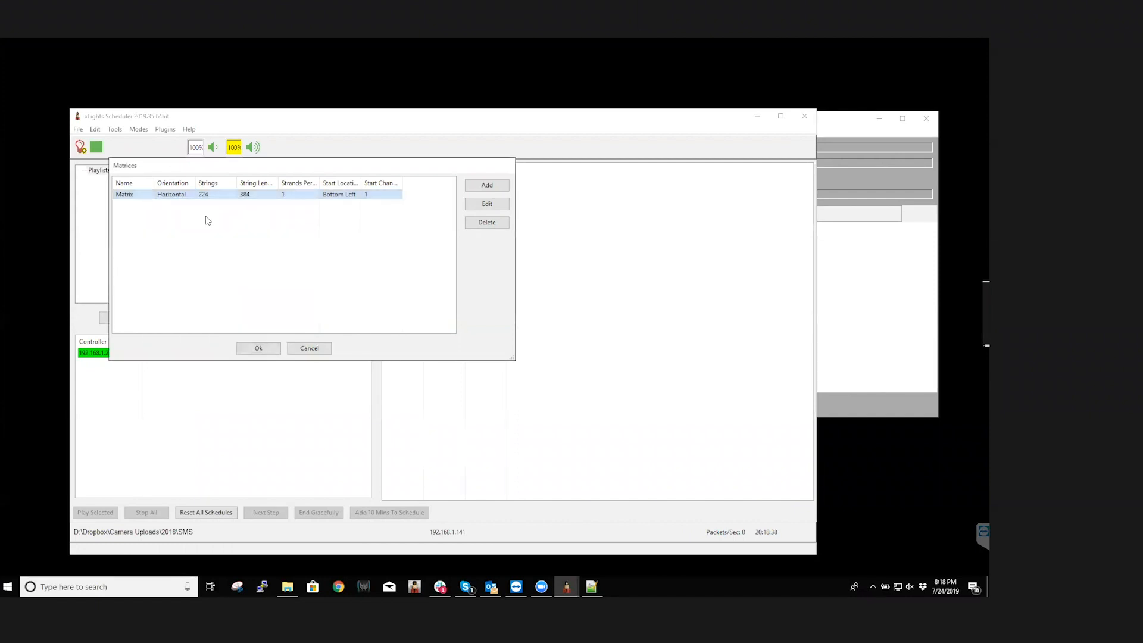
{"action": "double_click", "coordinate": [141, 198]}
{"action": "left_click", "coordinate": [237, 347]}
{"action": "left_click", "coordinate": [237, 348]}
Create a new playlist named Texting
{"action": "left_click", "coordinate": [114, 130]}
{"action": "left_click", "coordinate": [97, 176]}
{"action": "right_click", "coordinate": [96, 177]}
{"action": "left_click", "coordinate": [127, 179]}
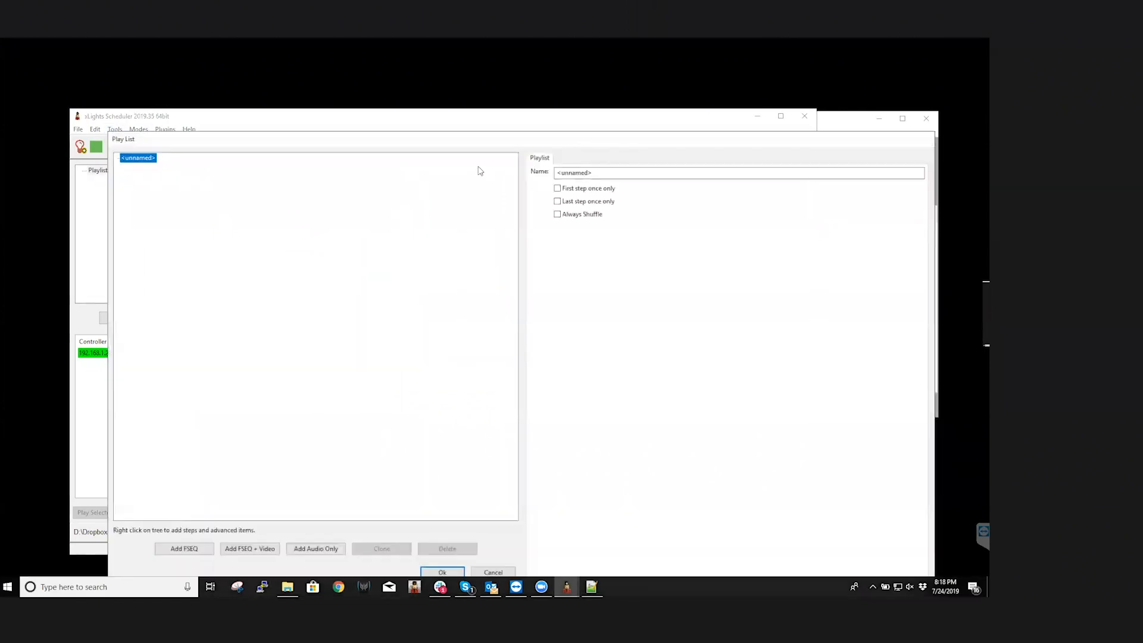
{"action": "key", "text": "Tab"}
{"action": "type", "text": "Ma"}
{"action": "key", "text": "BackSpace"}
{"action": "key", "text": "BackSpace"}
{"action": "type", "text": "tEXTING"}
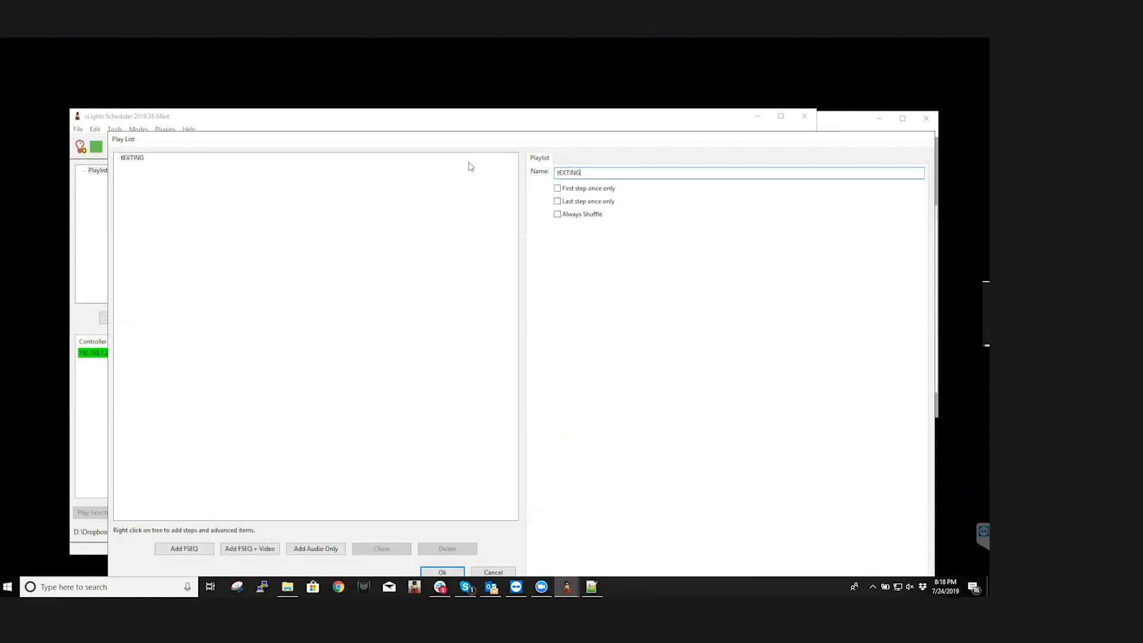
{"action": "left_click_drag", "start_coordinate": [581, 172], "coordinate": [535, 172]}
{"action": "type", "text": "Texting"}
Add the butteryfly.fseq sequence from the SMS folder to the Texting playlist
{"action": "left_click", "coordinate": [184, 548]}
{"action": "left_click", "coordinate": [244, 252]}
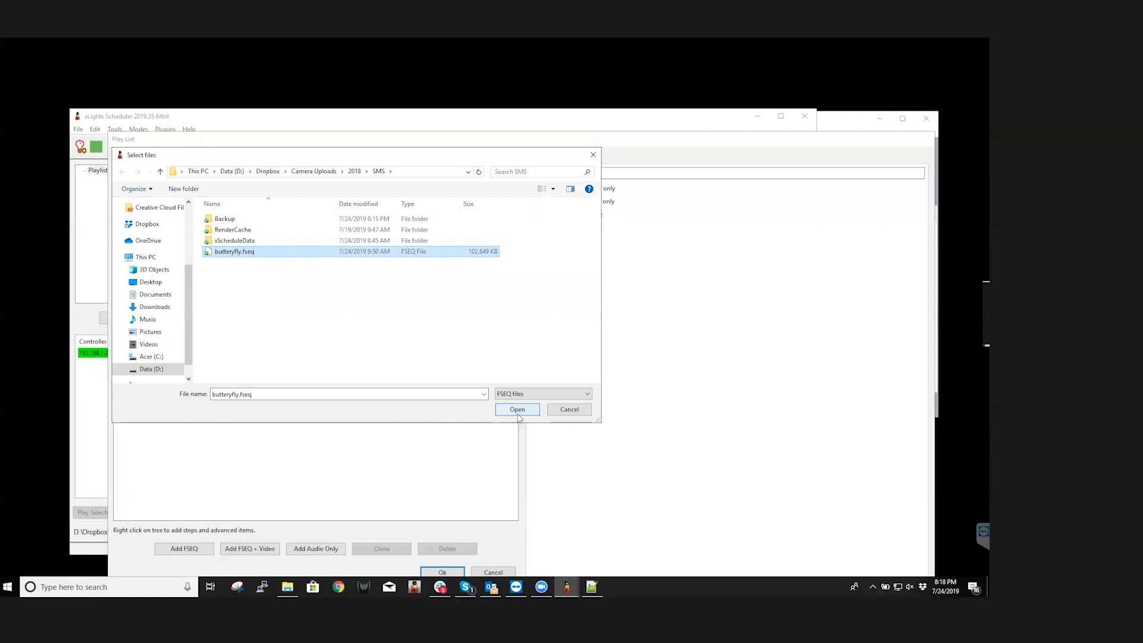
{"action": "left_click", "coordinate": [517, 413]}
Add a Text item to the butteryfly step, name it Texting and assign it to the matrix named Matrix
{"action": "right_click", "coordinate": [156, 173]}
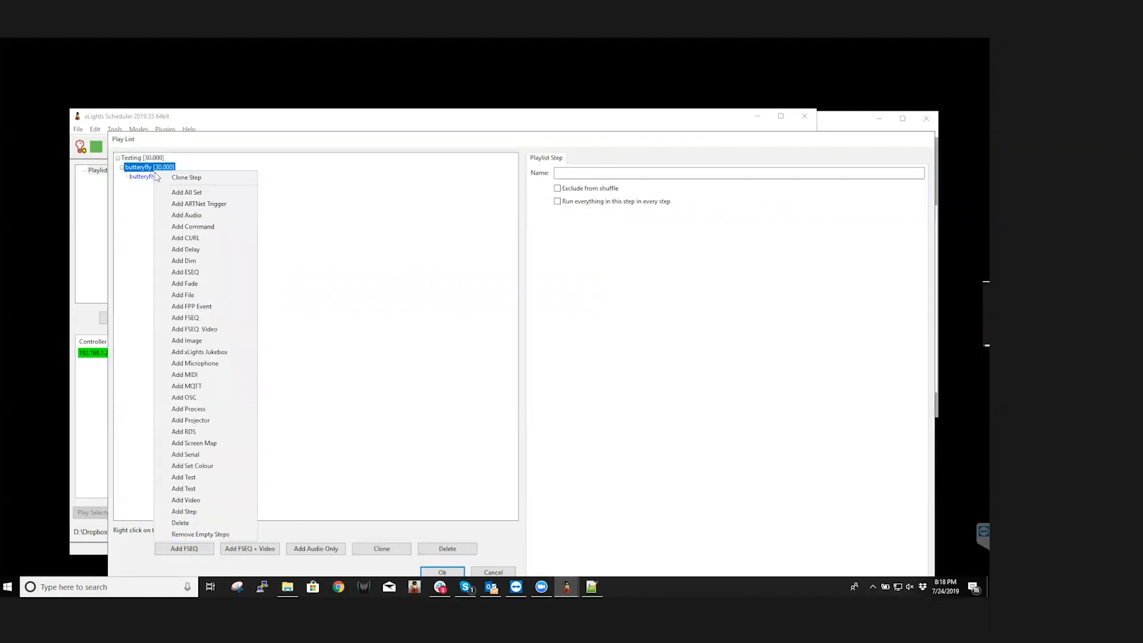
{"action": "left_click", "coordinate": [220, 489]}
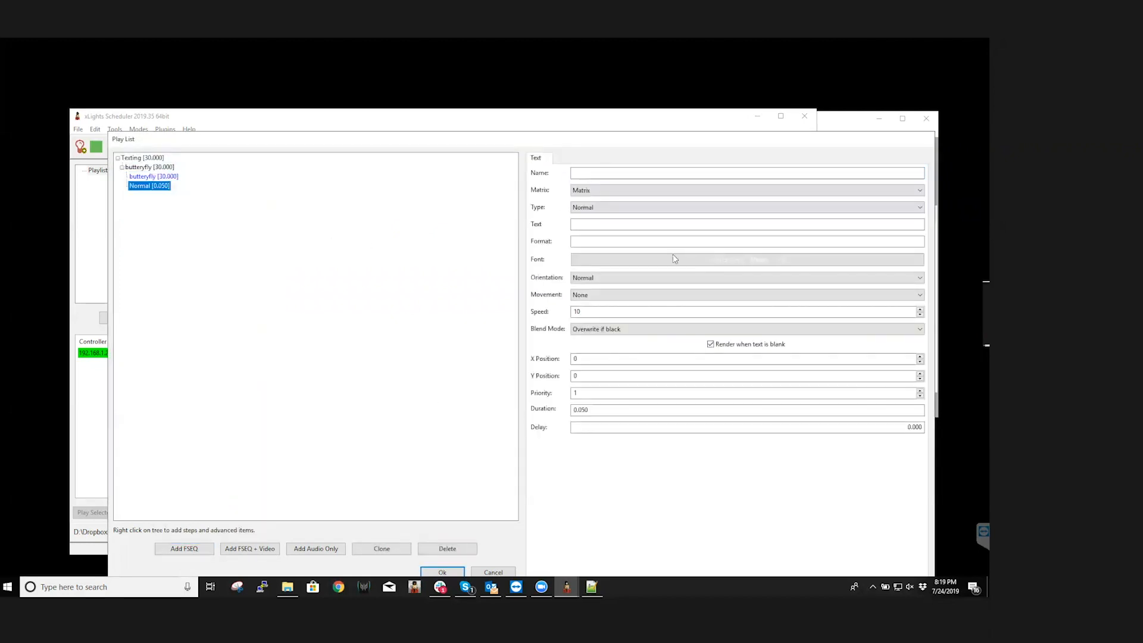
{"action": "left_click", "coordinate": [605, 176]}
{"action": "type", "text": "Texting"}
{"action": "left_click", "coordinate": [602, 190]}
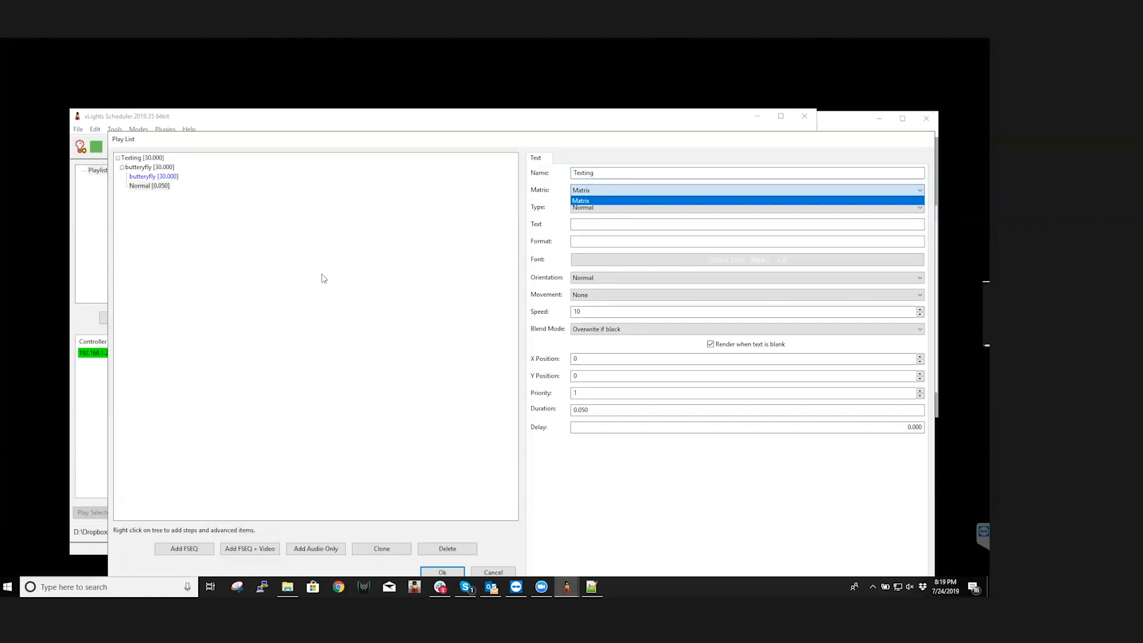
{"action": "left_click", "coordinate": [579, 201]}
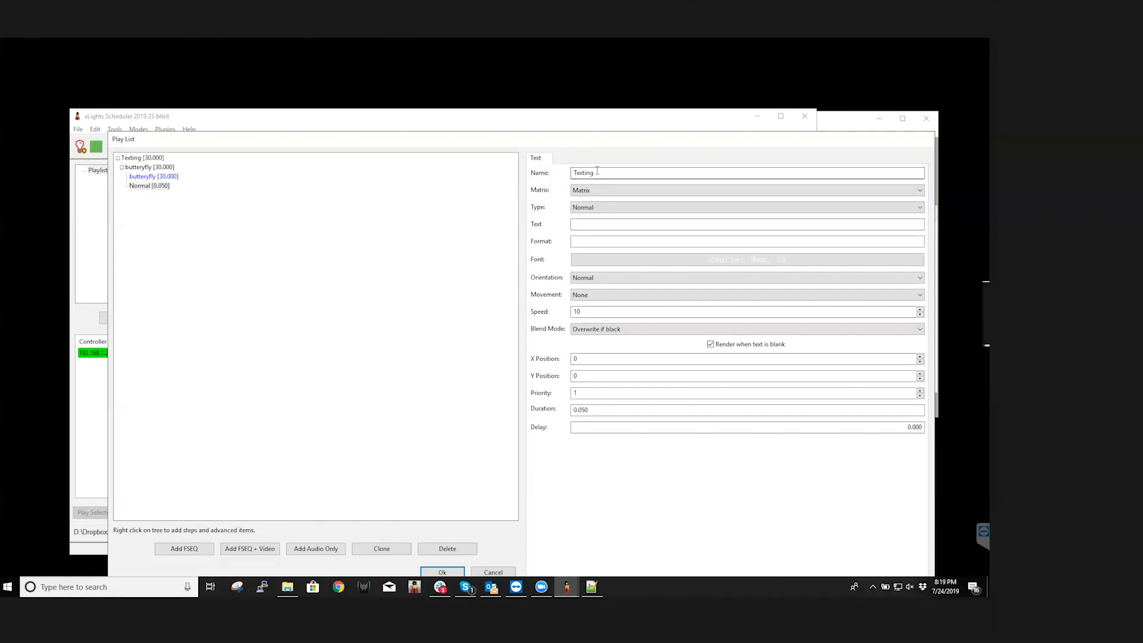
{"action": "left_click", "coordinate": [631, 222]}
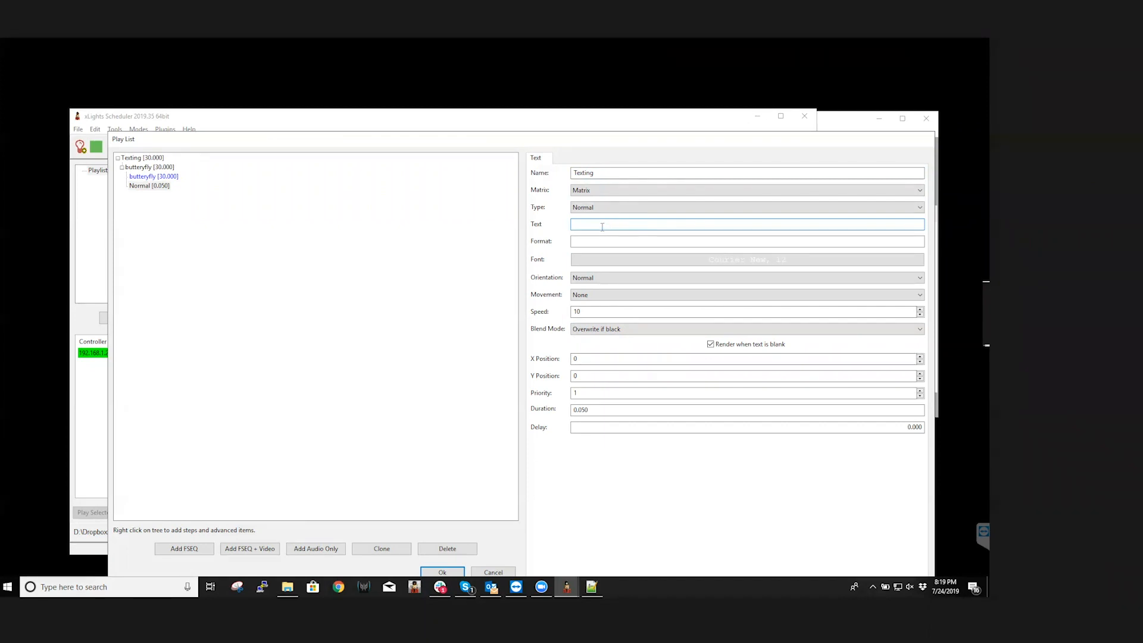
{"action": "type", "text": "Merry ch"}
{"action": "key", "text": "BackSpace"}
{"action": "key", "text": "BackSpace"}
{"action": "type", "text": "Ch"}
{"action": "key", "text": "BackSpace"}
{"action": "key", "text": "BackSpace"}
{"action": "key", "text": "BackSpace"}
{"action": "key", "text": "BackSpace"}
{"action": "key", "text": "BackSpace"}
{"action": "key", "text": "BackSpace"}
{"action": "key", "text": "BackSpace"}
Enter Merry Christmas %TEXT% as the text item's format
{"action": "left_click", "coordinate": [597, 241]}
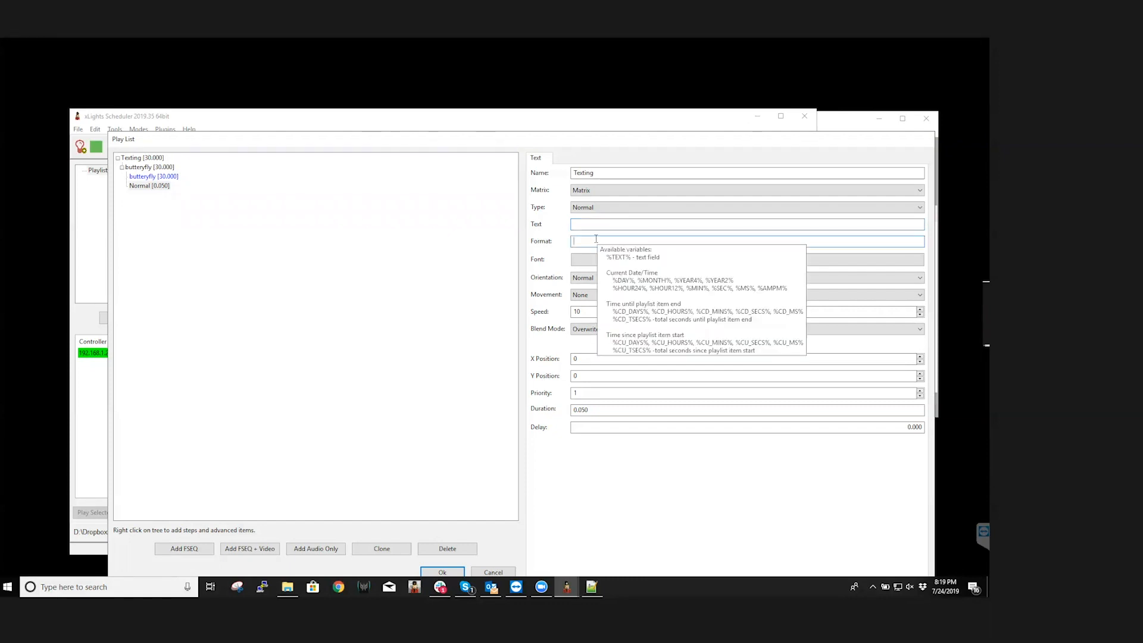
{"action": "type", "text": "Merry Christmas"}
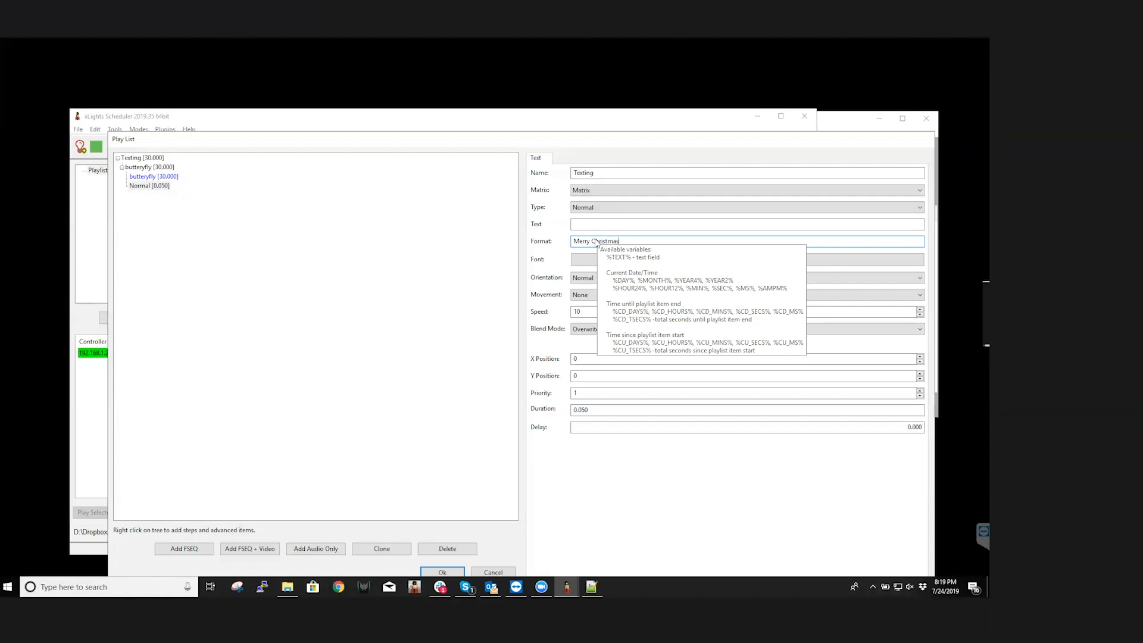
{"action": "type", "text": " %"}
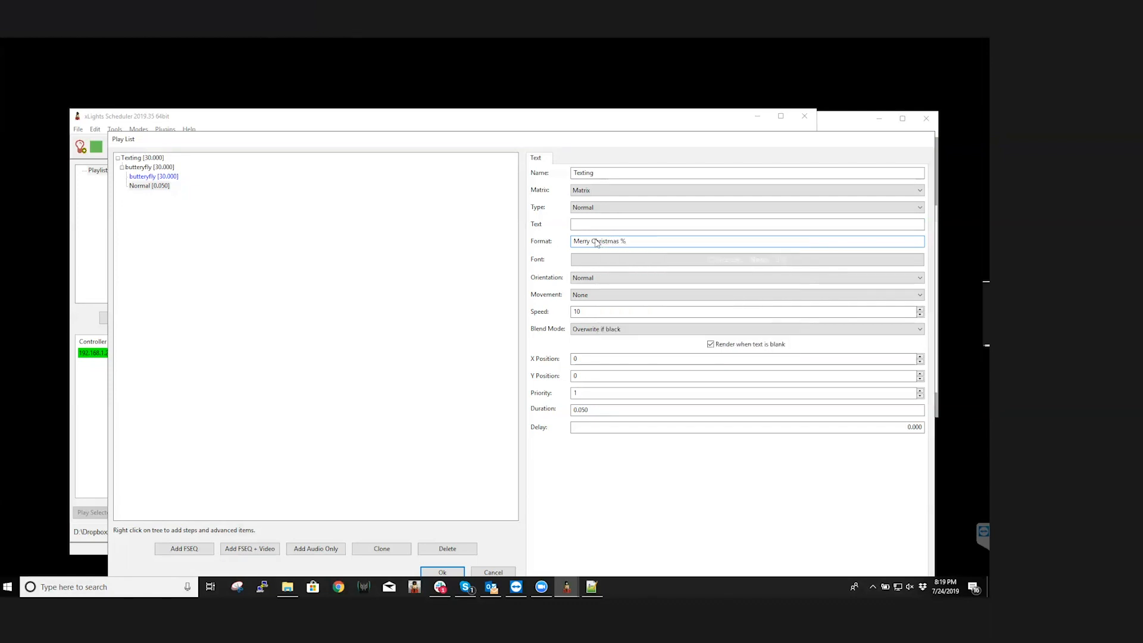
{"action": "key", "text": "BackSpace"}
{"action": "key", "text": "BackSpace"}
{"action": "key", "text": "BackSpace"}
{"action": "key", "text": "BackSpace"}
{"action": "type", "text": "TEX"}
Remove the Merry Christmas prefix from the text item's format, leaving only %TEXT%
{"action": "mouse_move", "coordinate": [620, 238]}
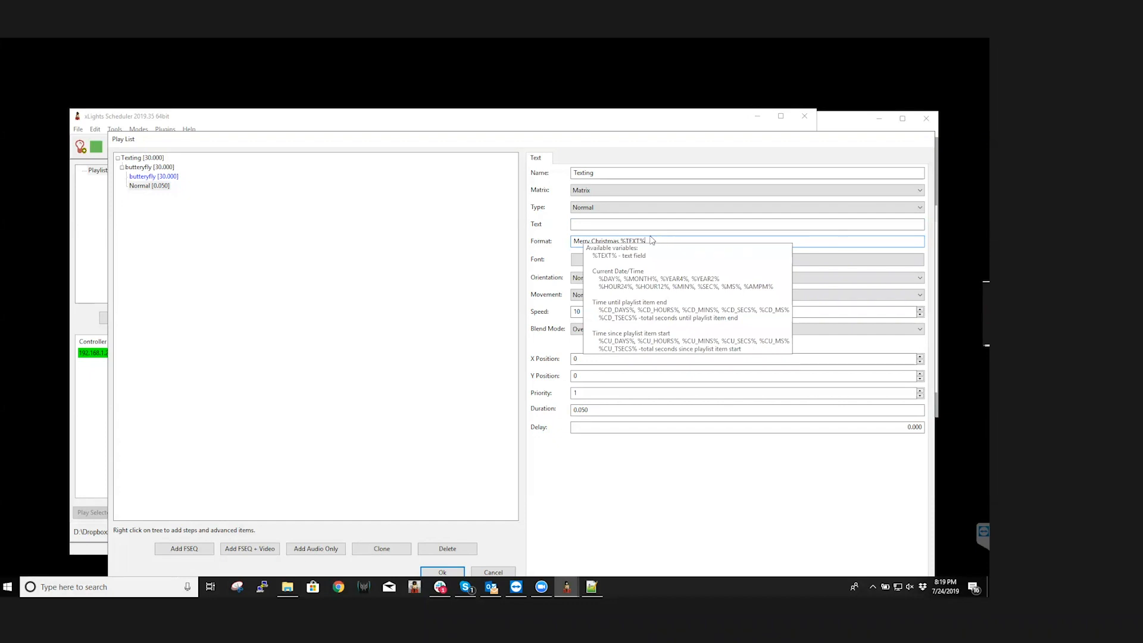
{"action": "left_click_drag", "start_coordinate": [622, 241], "coordinate": [569, 240]}
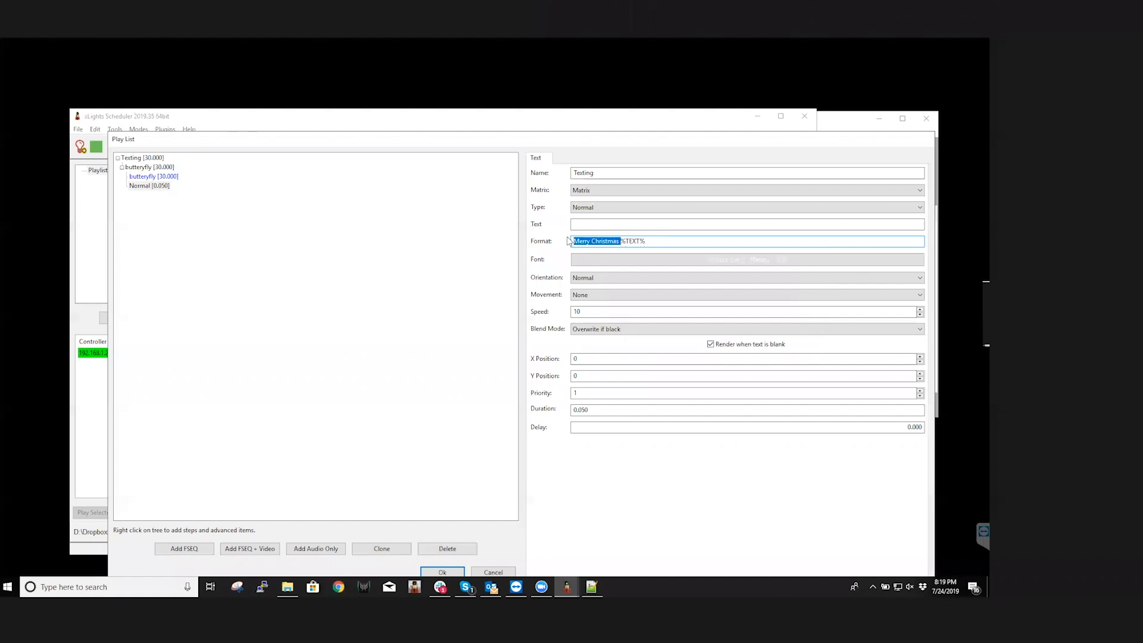
{"action": "key", "text": "Delete"}
{"action": "key", "text": "ctrl+a"}
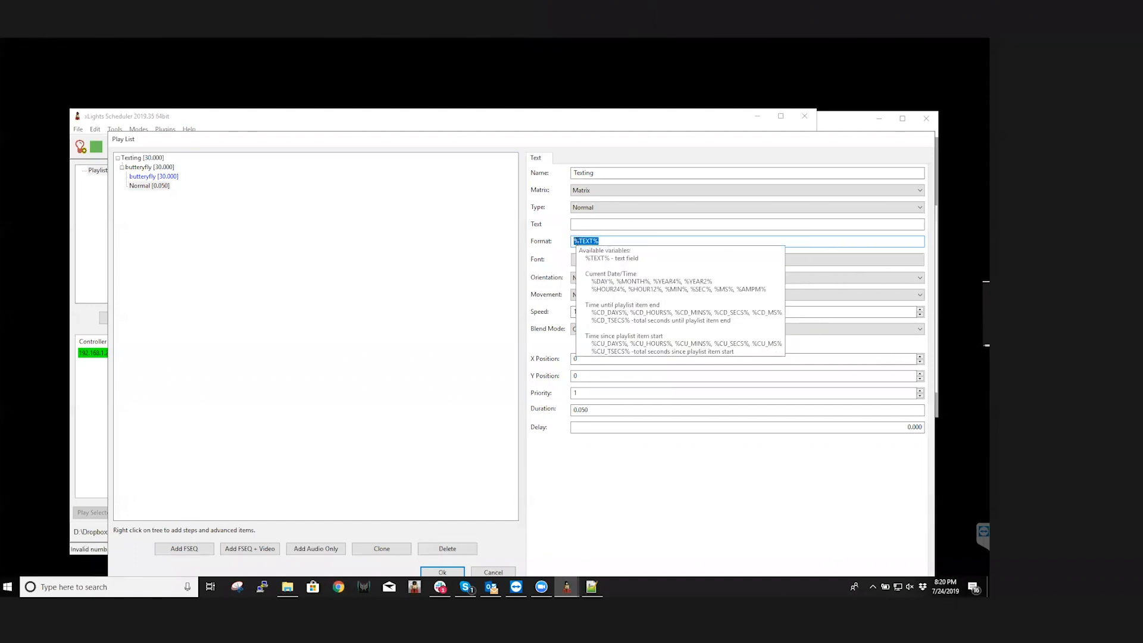
{"action": "left_click", "coordinate": [606, 240]}
Set the text item's font to Goudy Stout, size 28
{"action": "left_click", "coordinate": [753, 257]}
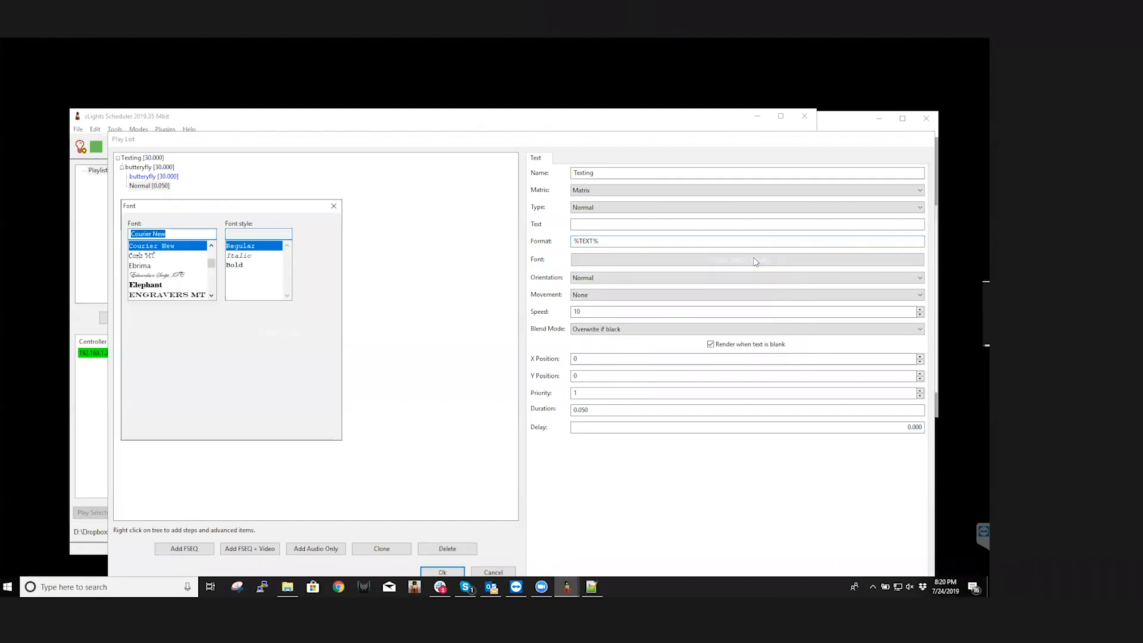
{"action": "scroll", "coordinate": [193, 268], "scroll_direction": "down", "scroll_amount": 4}
{"action": "scroll", "coordinate": [192, 271], "scroll_direction": "down", "scroll_amount": 4}
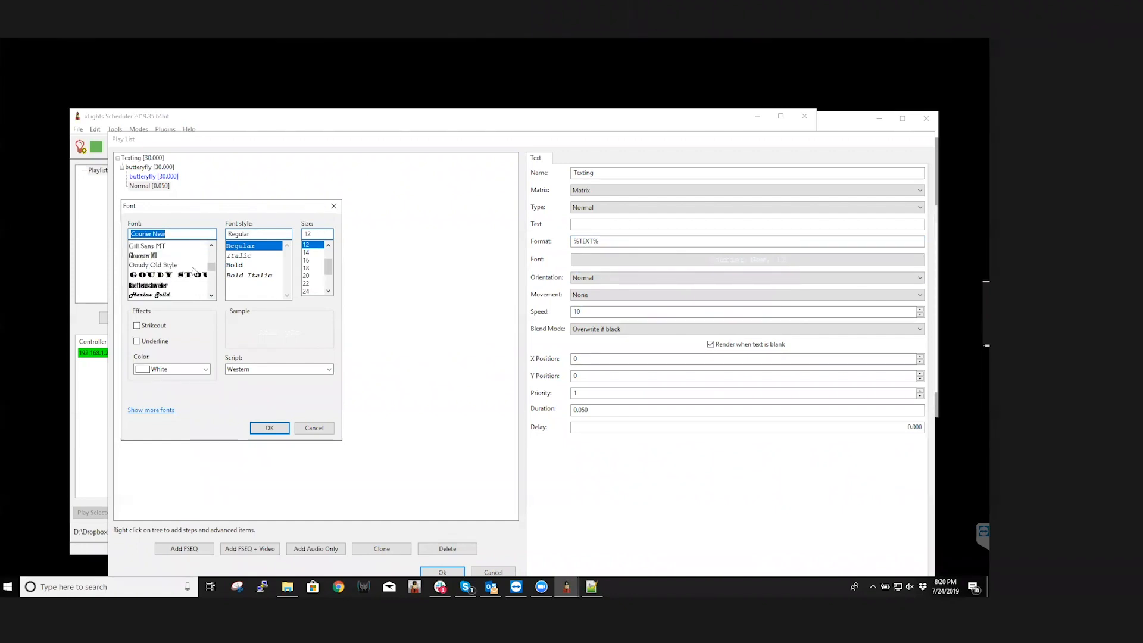
{"action": "scroll", "coordinate": [192, 269], "scroll_direction": "down", "scroll_amount": 1}
{"action": "left_click", "coordinate": [180, 246]}
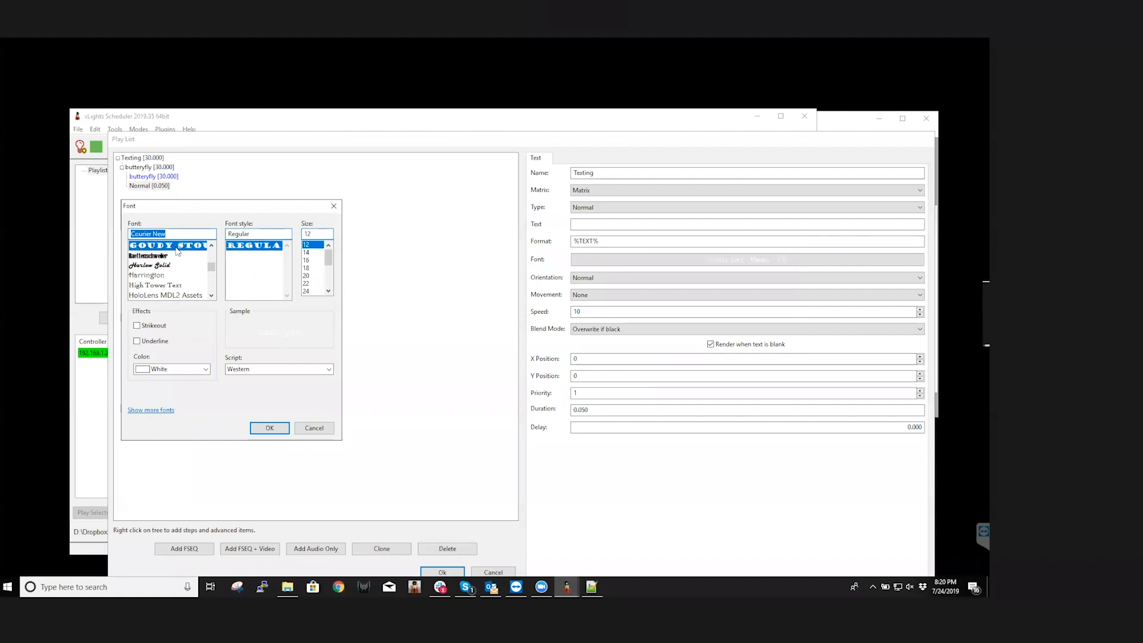
{"action": "left_click_drag", "start_coordinate": [329, 268], "coordinate": [330, 279]}
{"action": "left_click", "coordinate": [309, 275]}
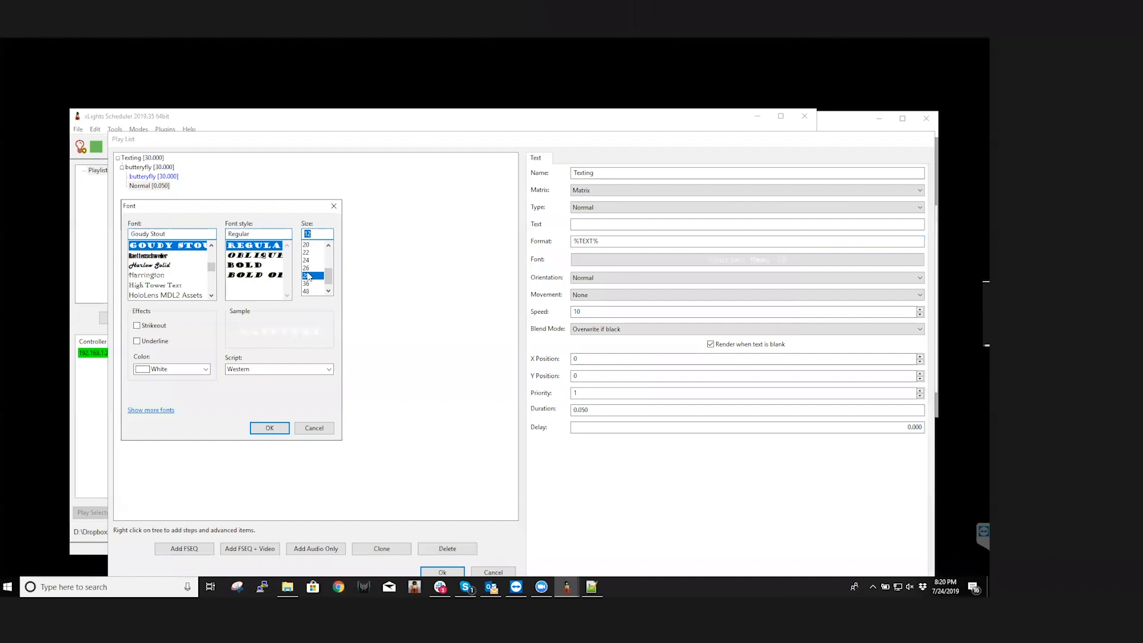
{"action": "left_click", "coordinate": [270, 429]}
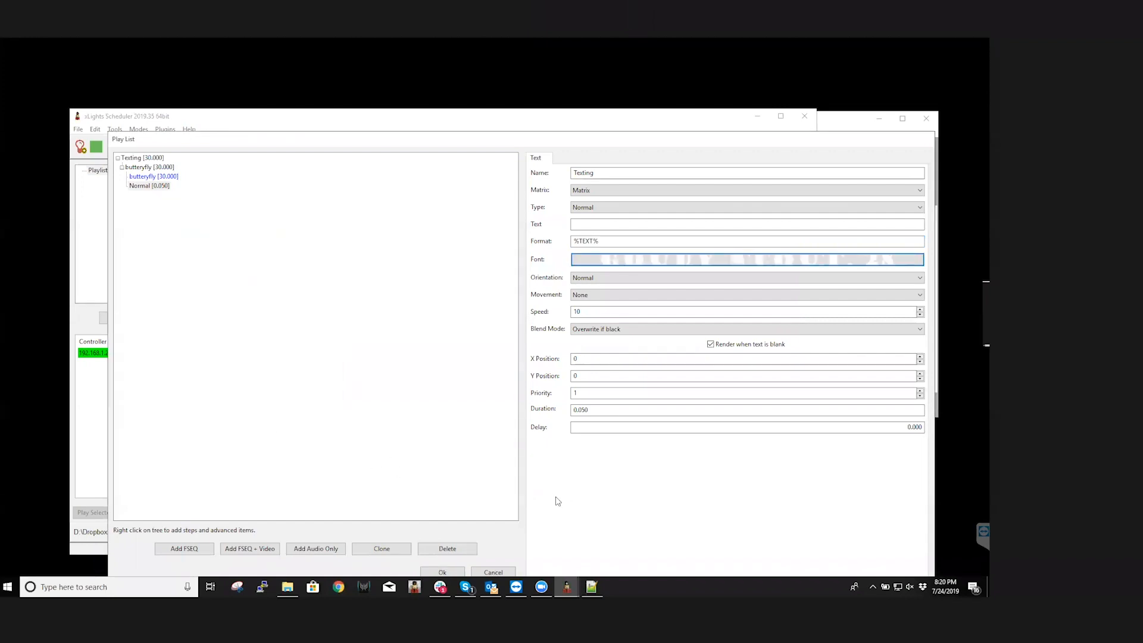
Set the text item's movement to Right to Left, its speed to 45 and its blend mode to Mask out if black
{"action": "left_click", "coordinate": [631, 293]}
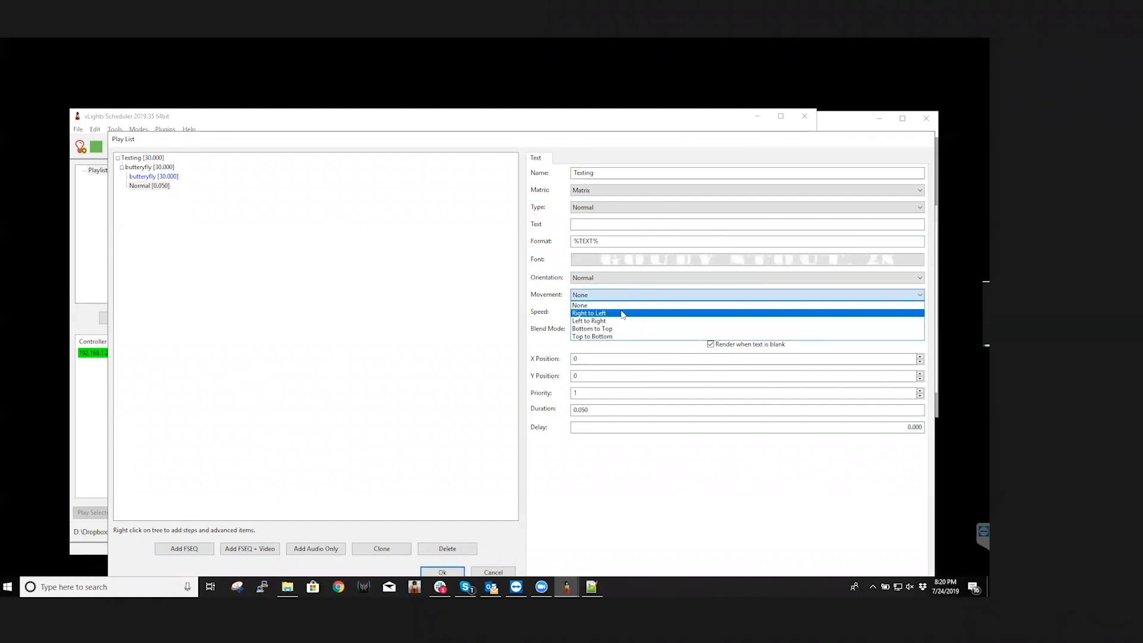
{"action": "left_click", "coordinate": [622, 312]}
{"action": "left_click_drag", "start_coordinate": [597, 312], "coordinate": [569, 305]}
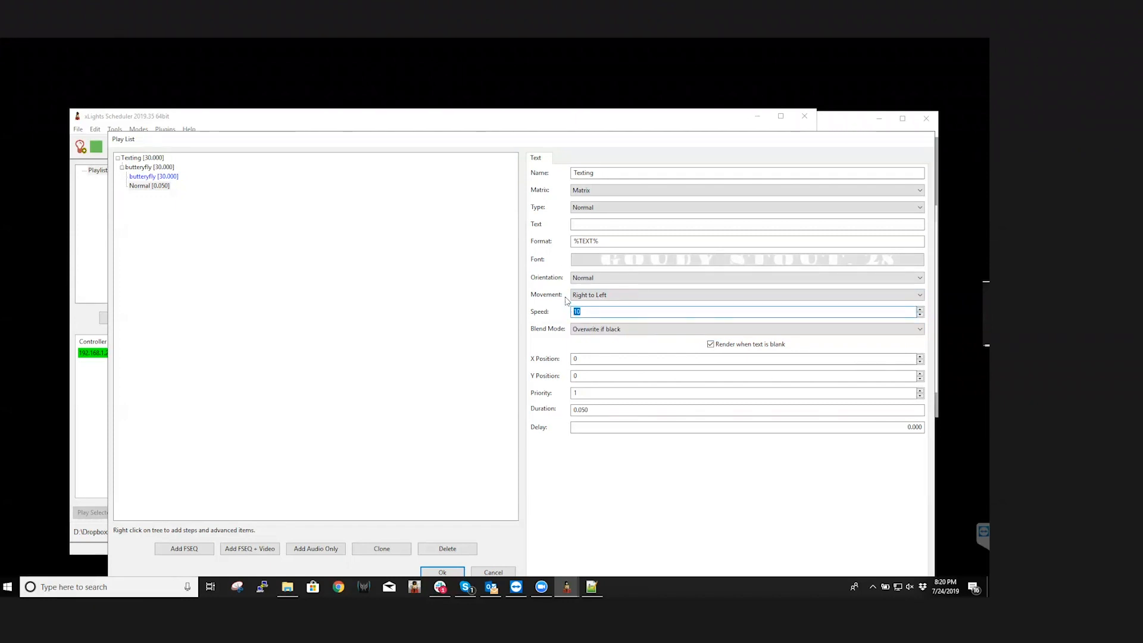
{"action": "type", "text": "45"}
{"action": "left_click_drag", "start_coordinate": [597, 310], "coordinate": [555, 312]}
{"action": "left_click", "coordinate": [621, 334]}
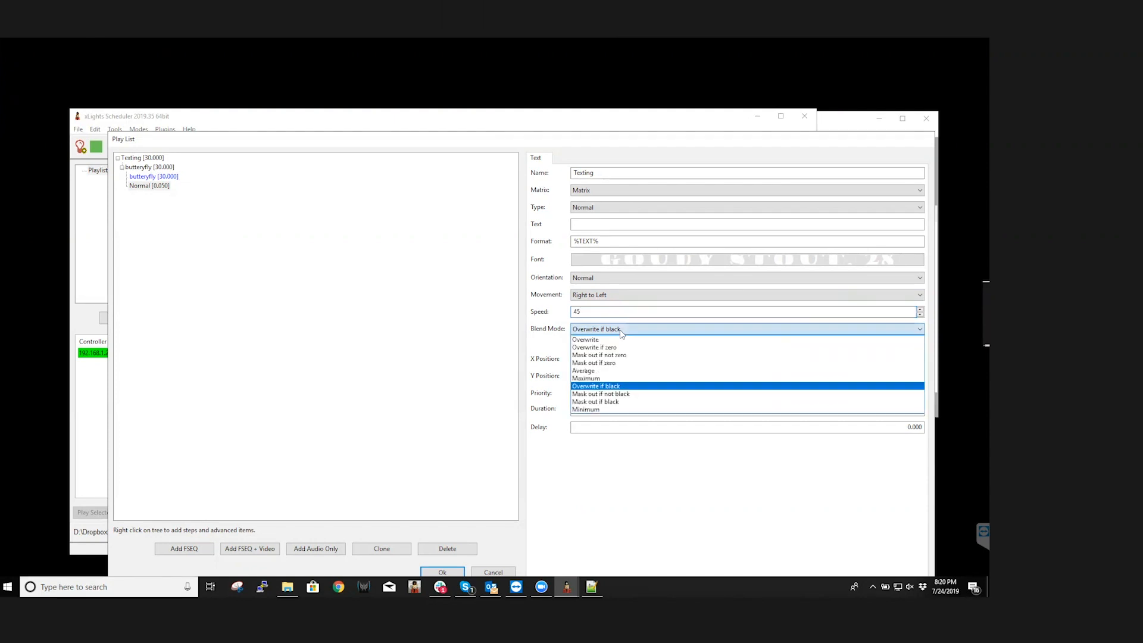
{"action": "left_click", "coordinate": [622, 401]}
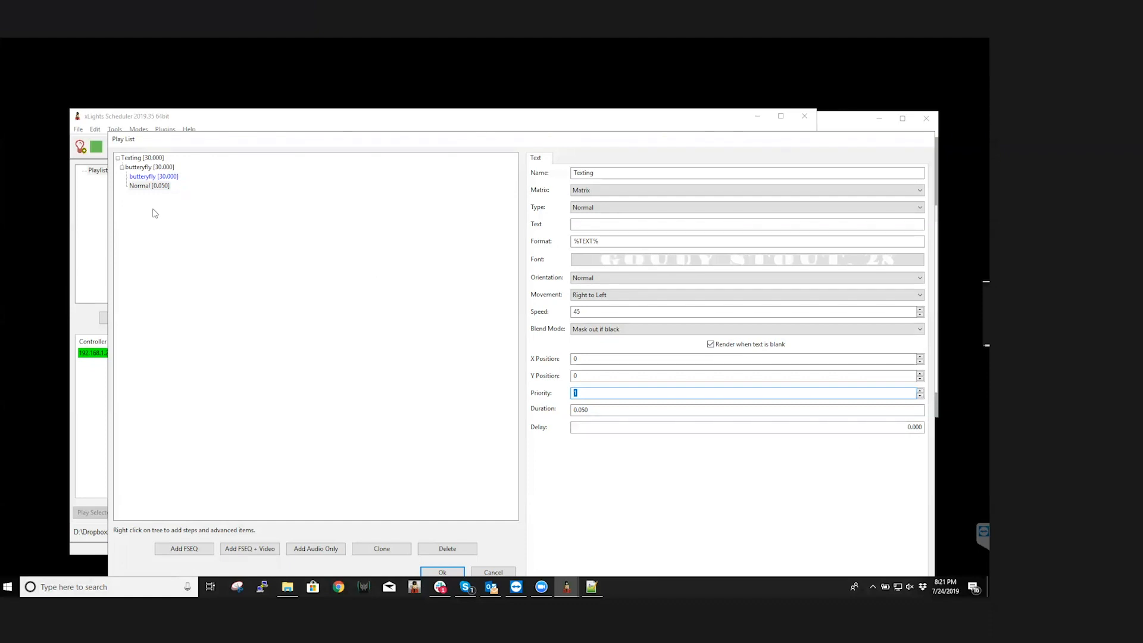
Set the text item's duration to 30 seconds and save the Texting playlist
{"action": "left_click", "coordinate": [919, 390]}
{"action": "key", "text": "Tab"}
{"action": "type", "text": "30"}
{"action": "left_click", "coordinate": [633, 427]}
{"action": "left_click", "coordinate": [442, 571]}
{"action": "left_click", "coordinate": [181, 149]}
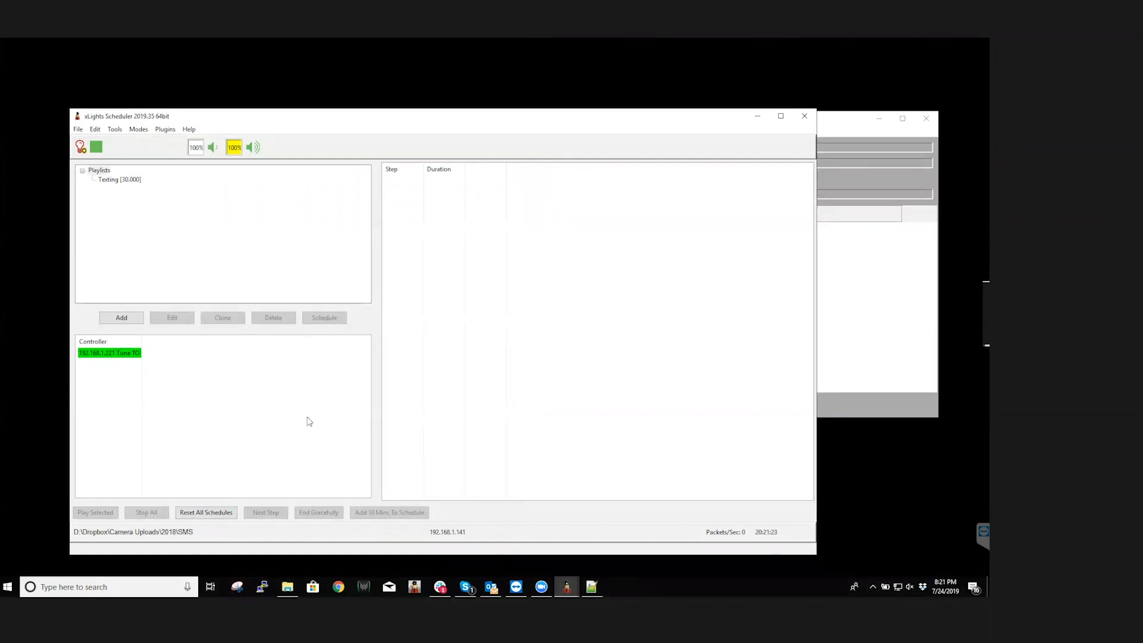
Narrow the scheduler window to uncover the SMS Daemon window beside it, and move the floating video panel
{"action": "left_click_drag", "start_coordinate": [817, 205], "coordinate": [527, 241]}
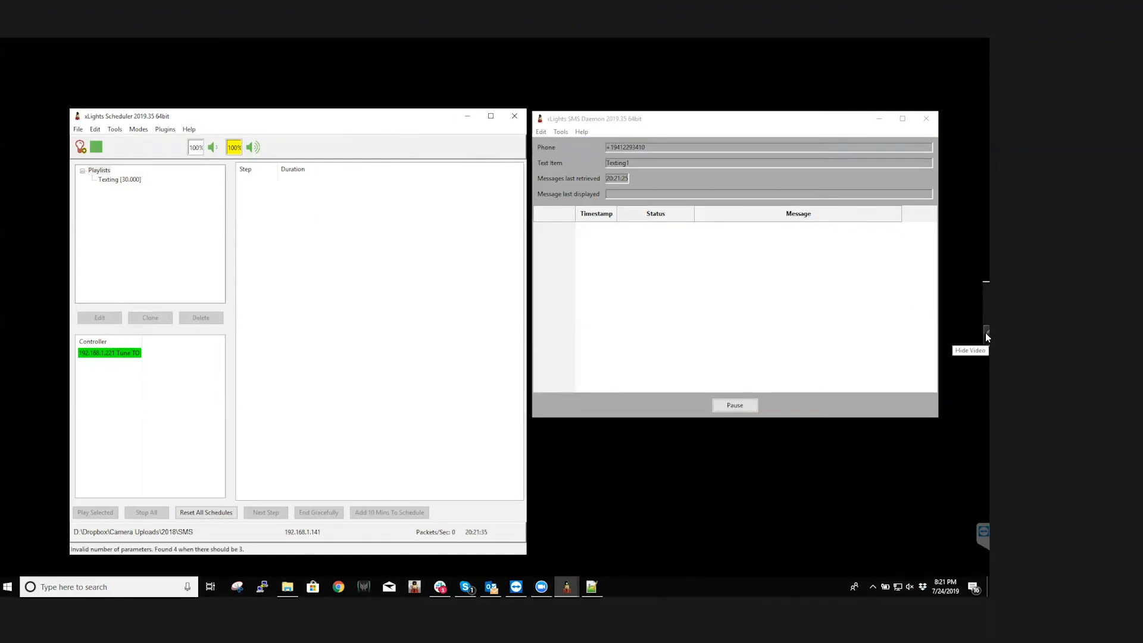
{"action": "left_click_drag", "start_coordinate": [987, 298], "coordinate": [727, 321]}
{"action": "mouse_move", "coordinate": [777, 360]}
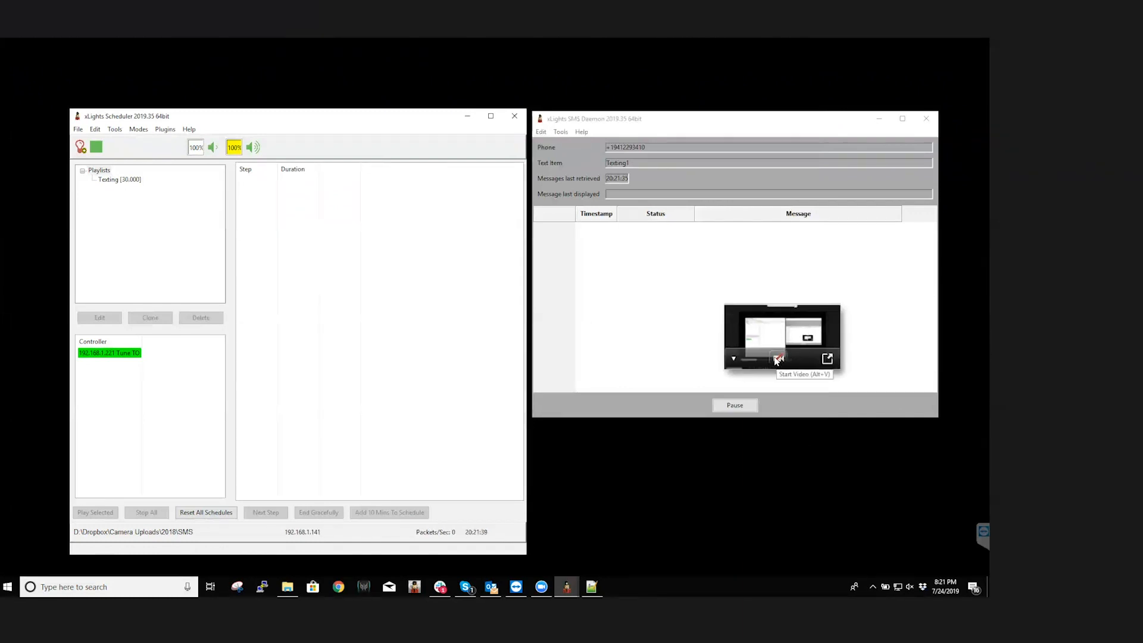
Start the meeting's camera video and move the floating video panel off the SMS Daemon window
{"action": "left_click", "coordinate": [777, 360]}
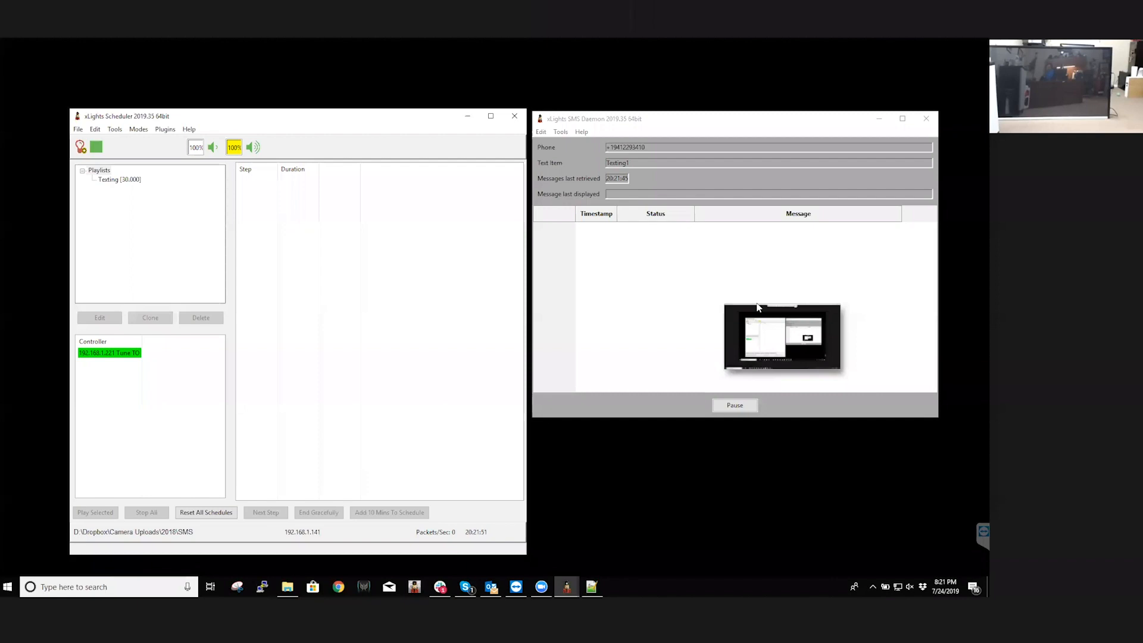
{"action": "left_click_drag", "start_coordinate": [799, 320], "coordinate": [923, 474]}
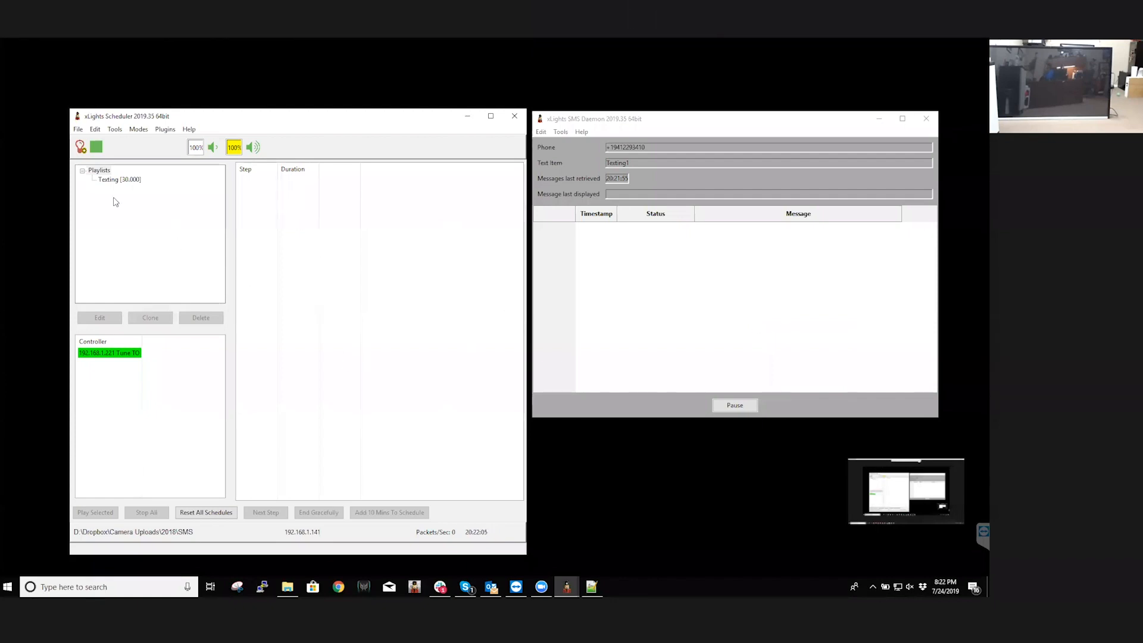
Play the Texting playlist and insert the test message "Hello xEssentials" in the SMS Daemon
{"action": "left_click", "coordinate": [117, 181]}
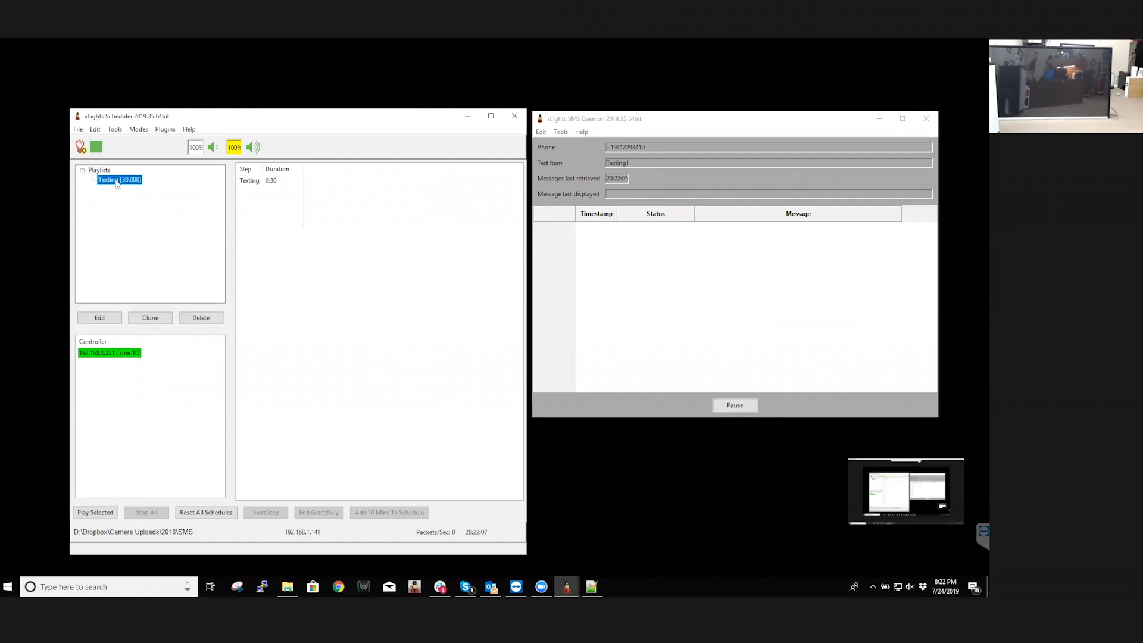
{"action": "left_click", "coordinate": [95, 512]}
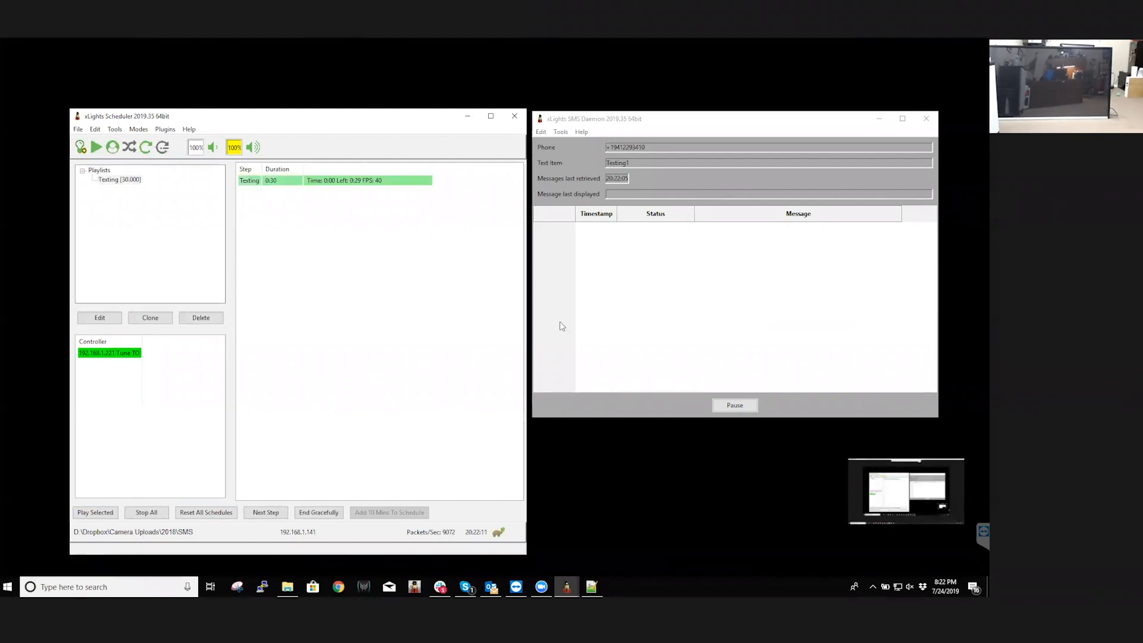
{"action": "left_click", "coordinate": [559, 133]}
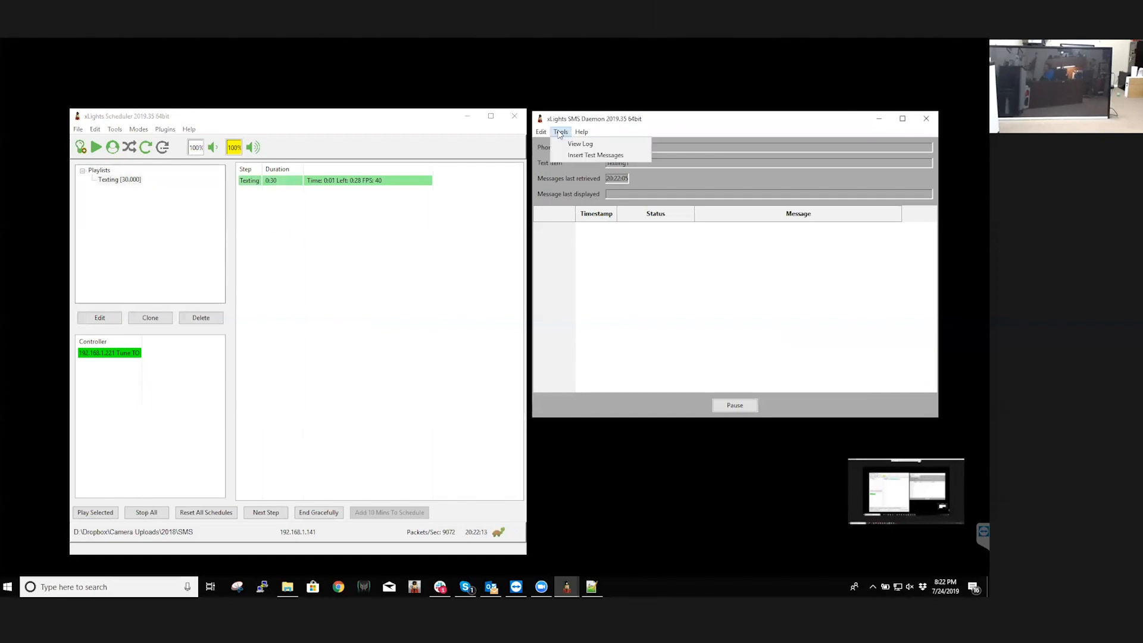
{"action": "left_click", "coordinate": [575, 156]}
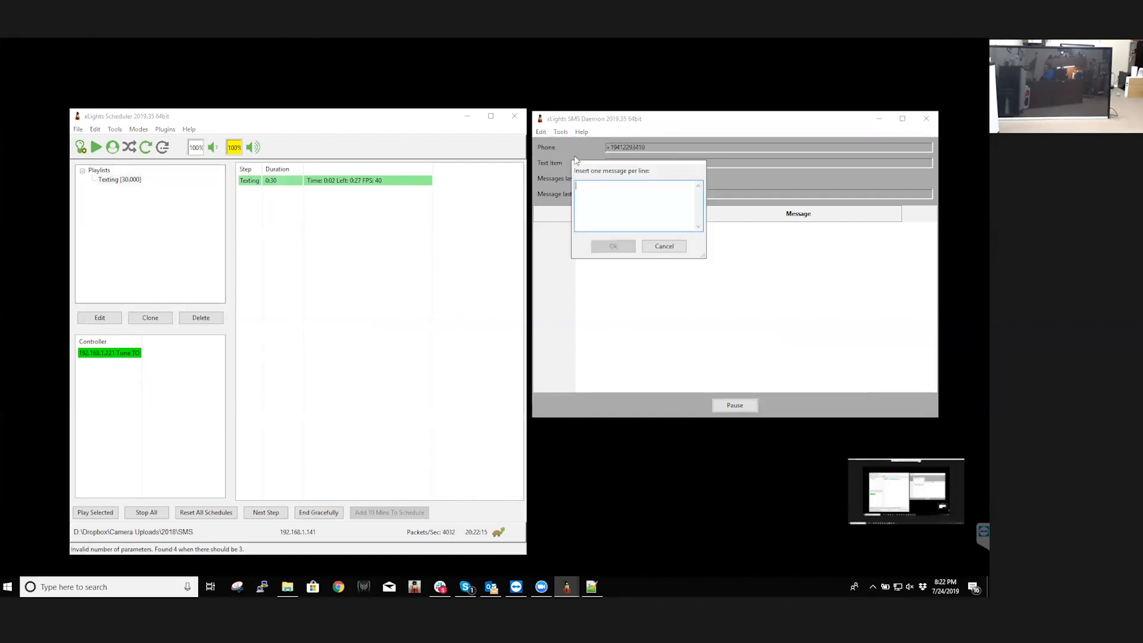
{"action": "type", "text": "Hello XEssential"}
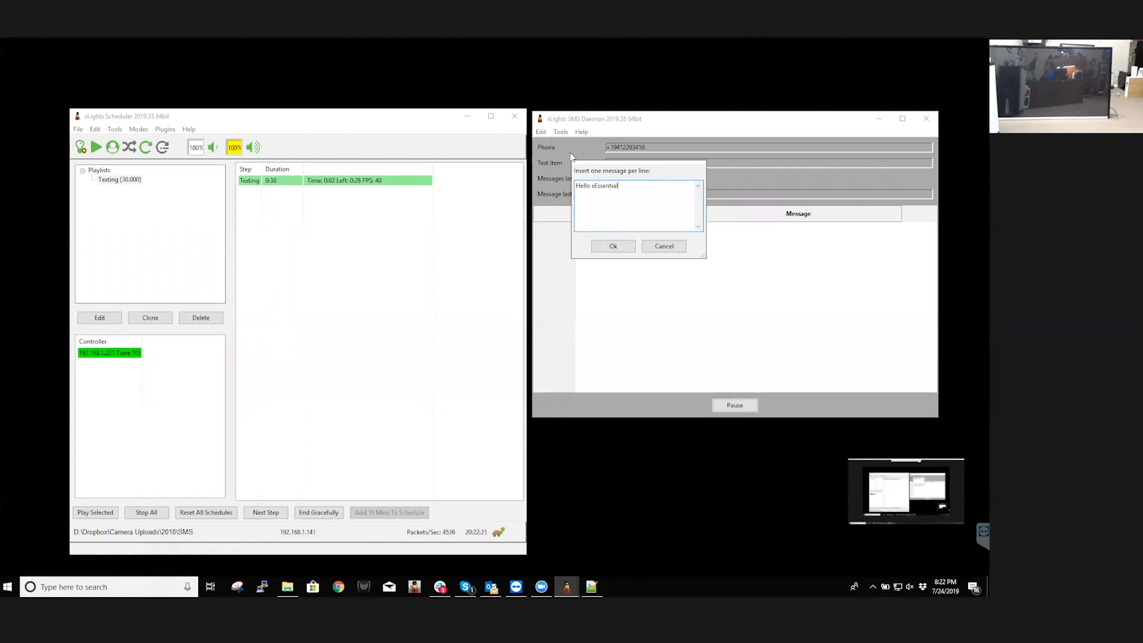
{"action": "type", "text": "s"}
{"action": "left_click", "coordinate": [613, 246]}
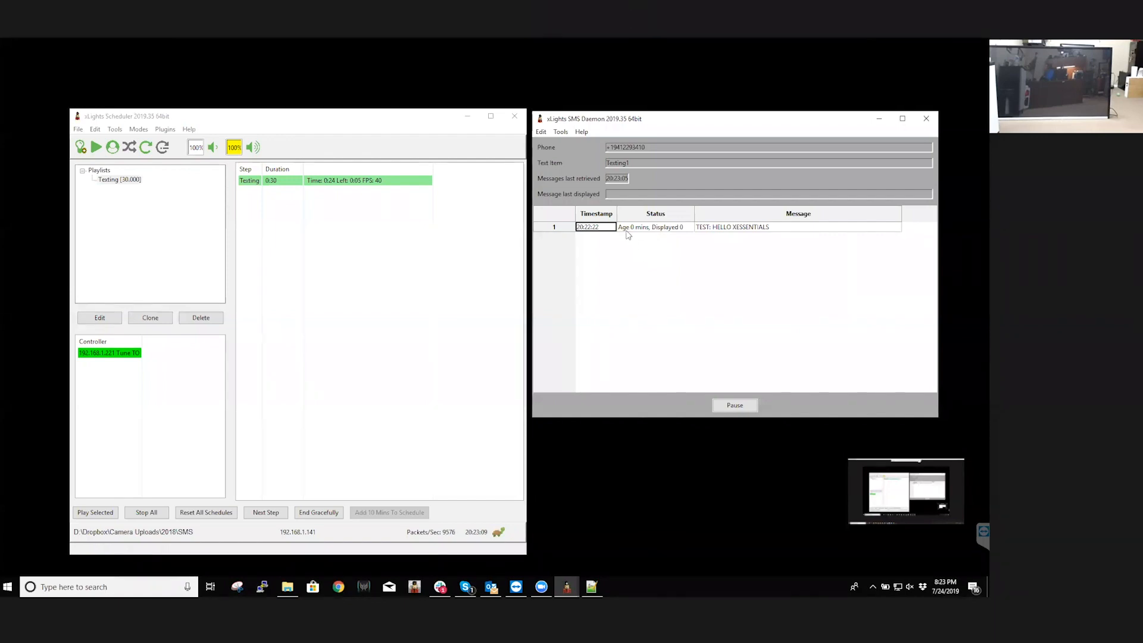
Close the scheduler, relaunch xSchedule64 and play the Texting playlist again
{"action": "left_click", "coordinate": [432, 354]}
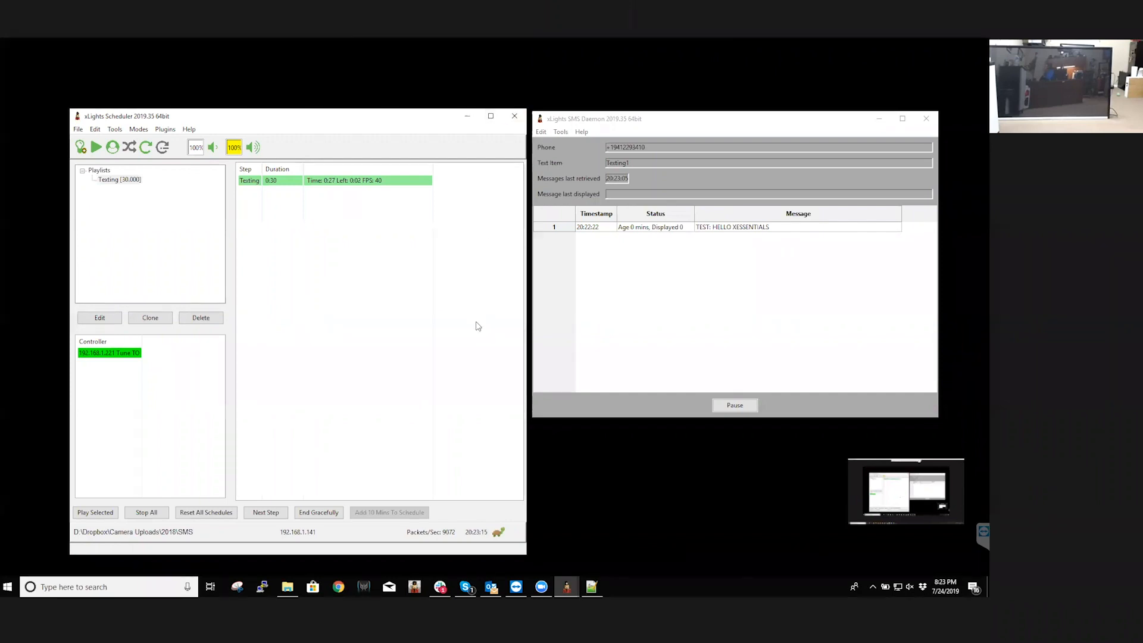
{"action": "left_click", "coordinate": [516, 117]}
{"action": "left_click", "coordinate": [143, 587]}
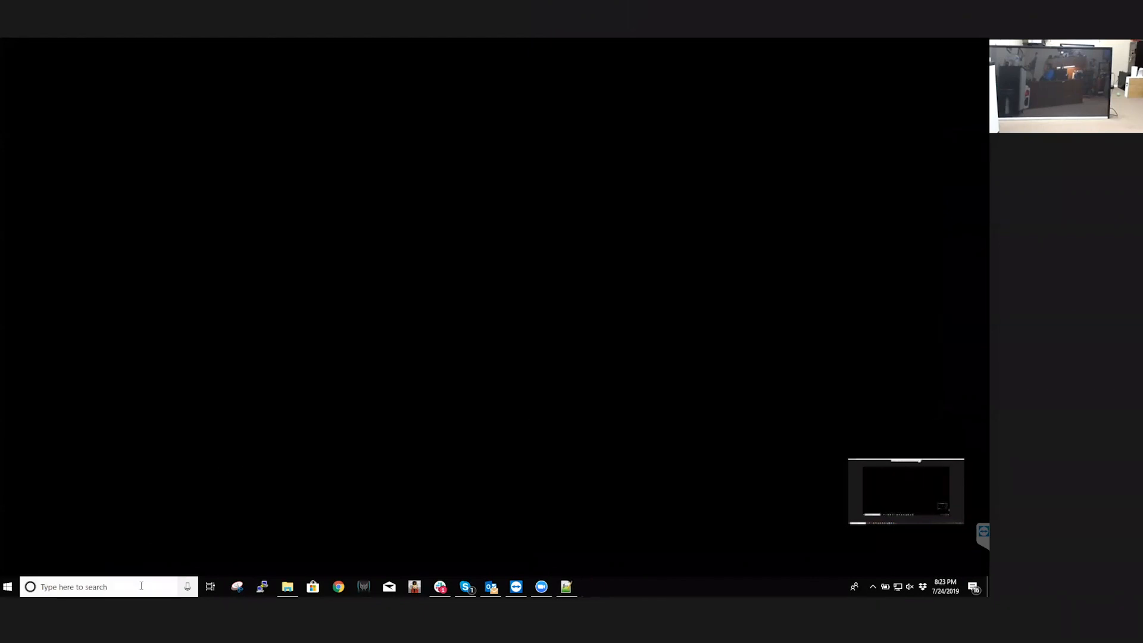
{"action": "type", "text": "xsc"}
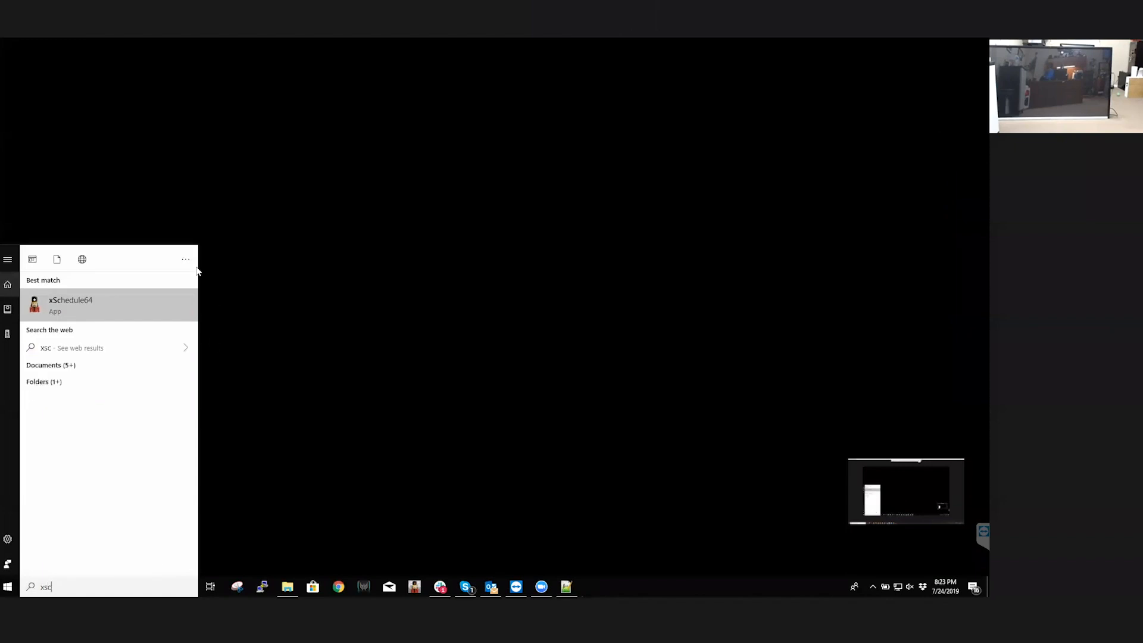
{"action": "left_click", "coordinate": [86, 309]}
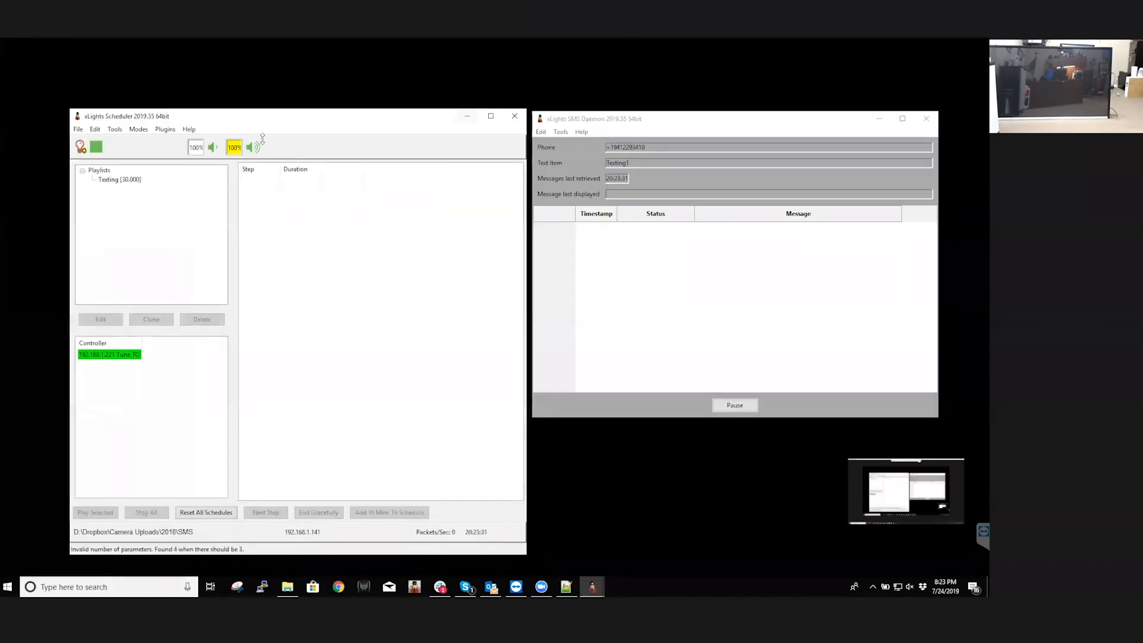
{"action": "left_click", "coordinate": [111, 180]}
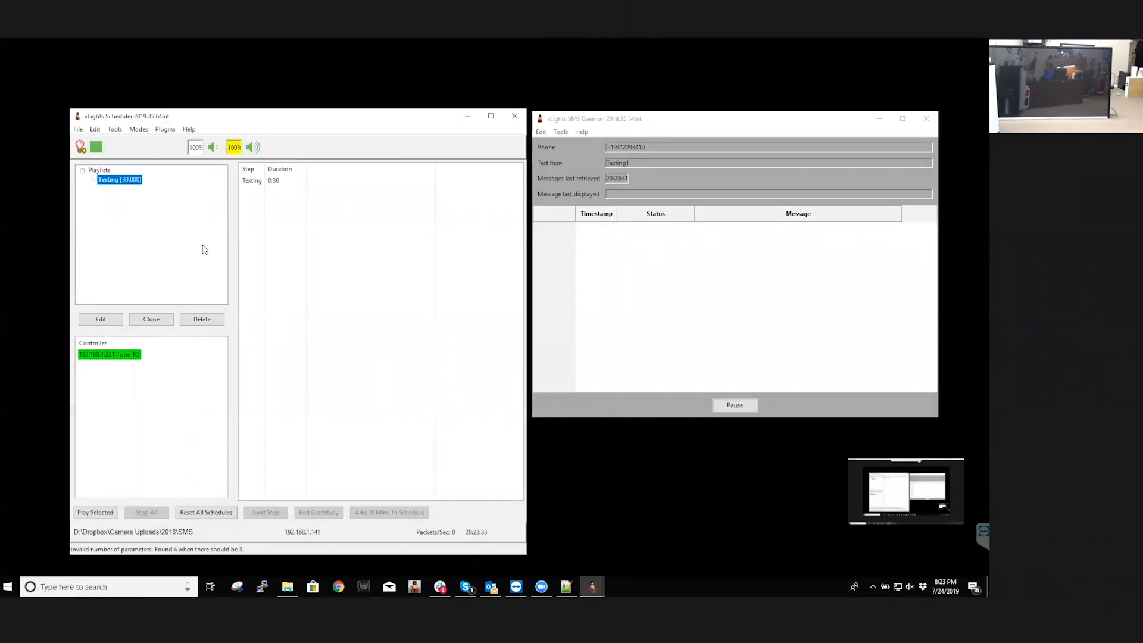
{"action": "left_click", "coordinate": [104, 513]}
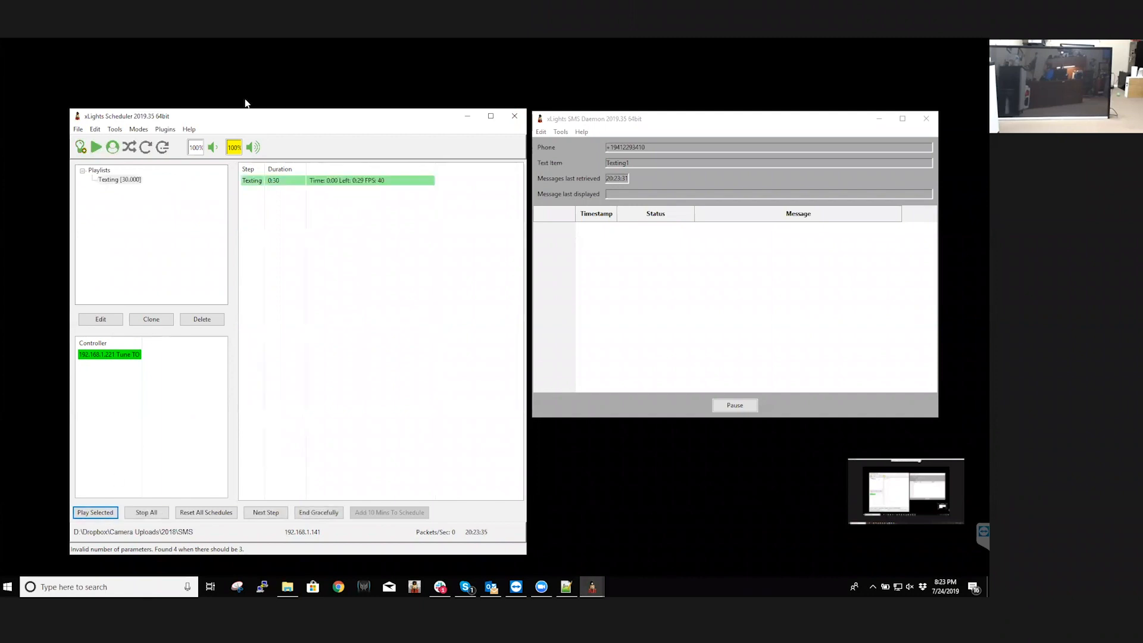
Insert the test message "Hello xEssentials Class" in the SMS Daemon
{"action": "left_click", "coordinate": [682, 246]}
{"action": "left_click", "coordinate": [560, 131]}
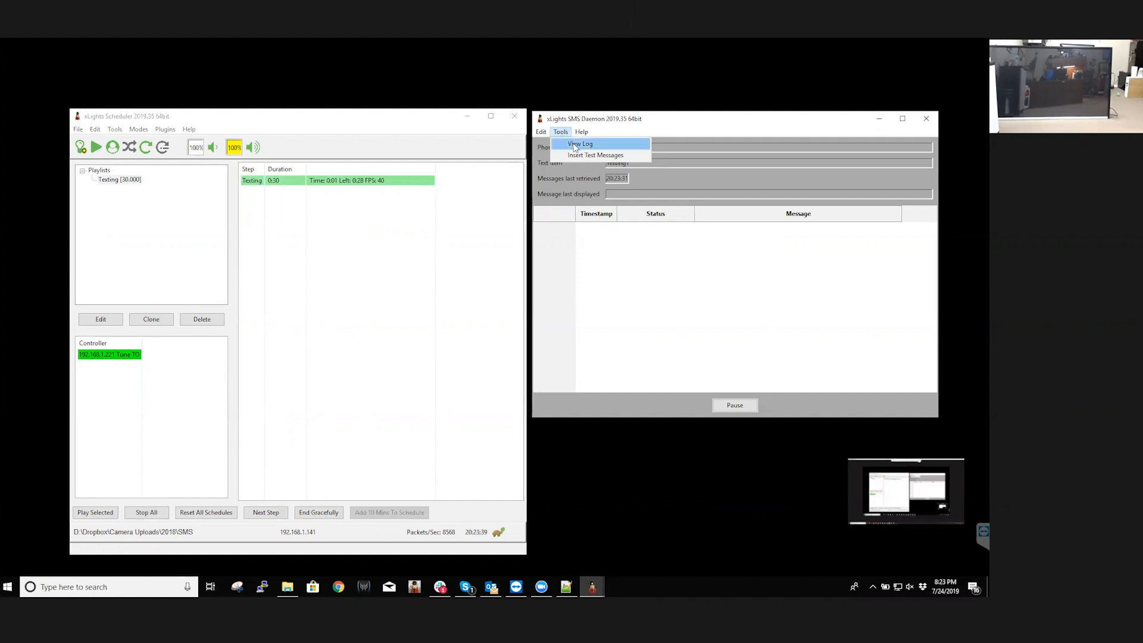
{"action": "left_click", "coordinate": [584, 155]}
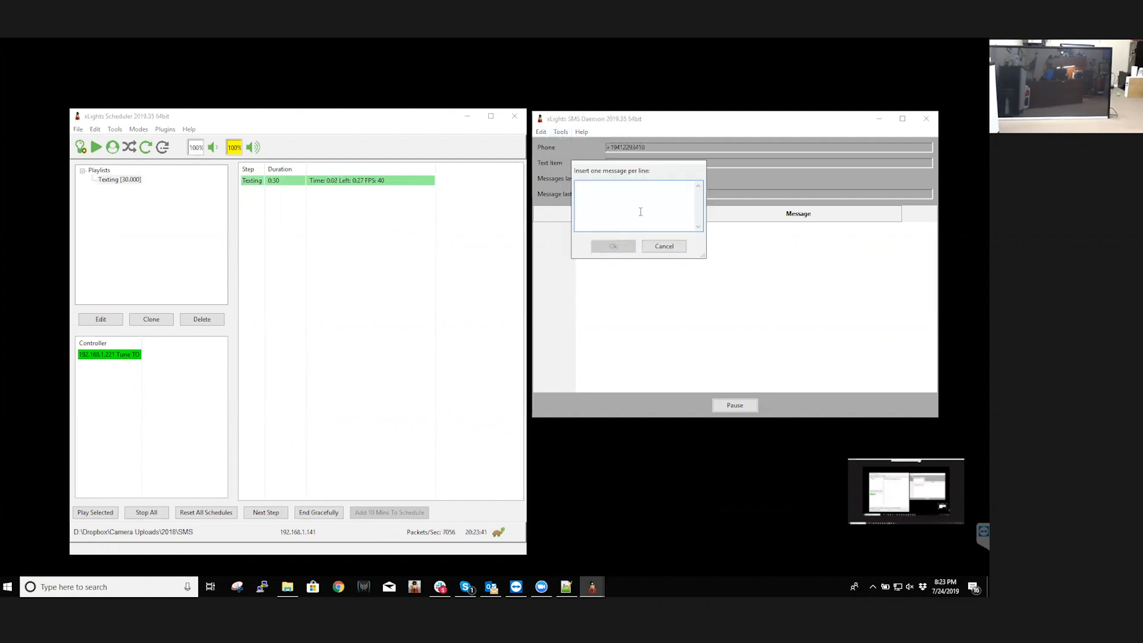
{"action": "type", "text": "Hello XxEssentials Class"}
{"action": "left_click", "coordinate": [628, 249]}
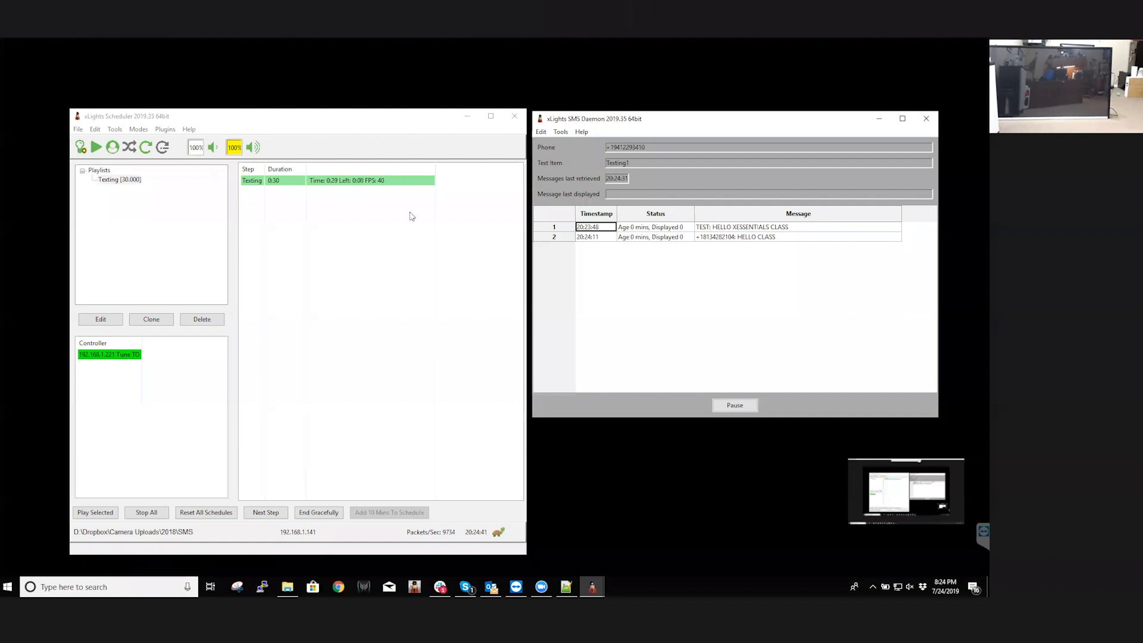
Check the name and settings of the text item in the Texting playlist, leaving the playlist unedited
{"action": "left_click", "coordinate": [100, 322]}
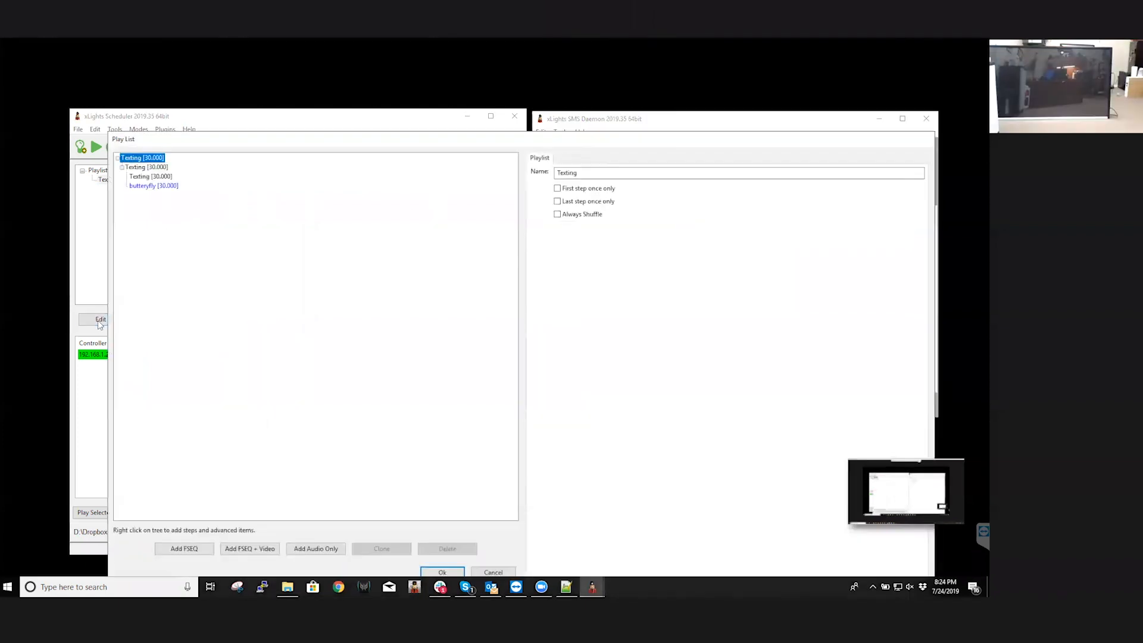
{"action": "left_click", "coordinate": [153, 178]}
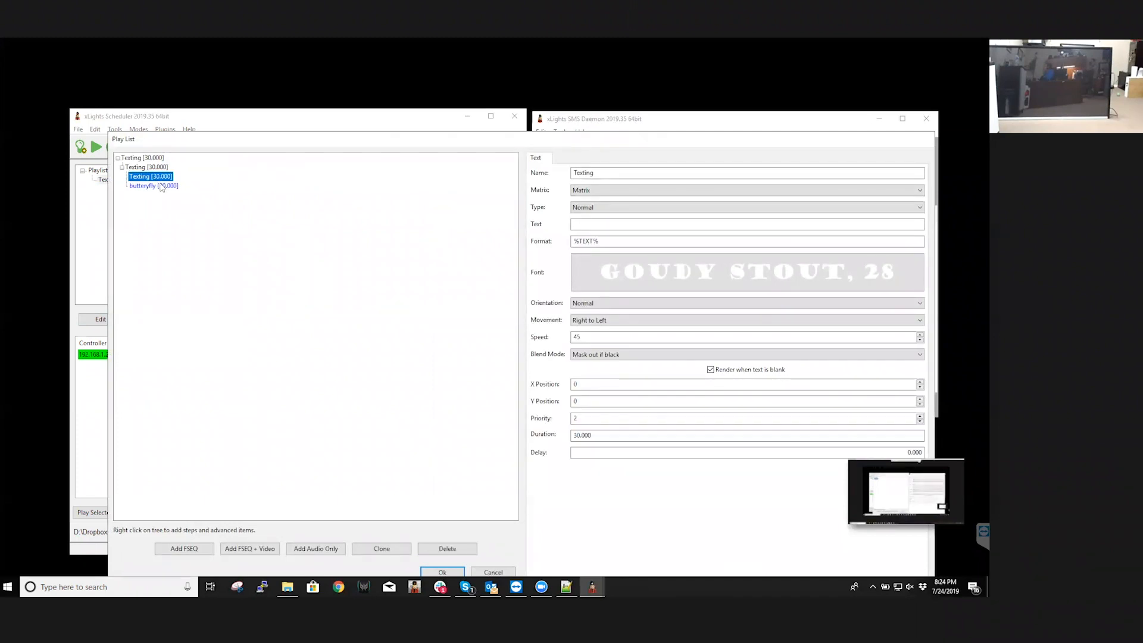
{"action": "left_click_drag", "start_coordinate": [197, 142], "coordinate": [221, 141]}
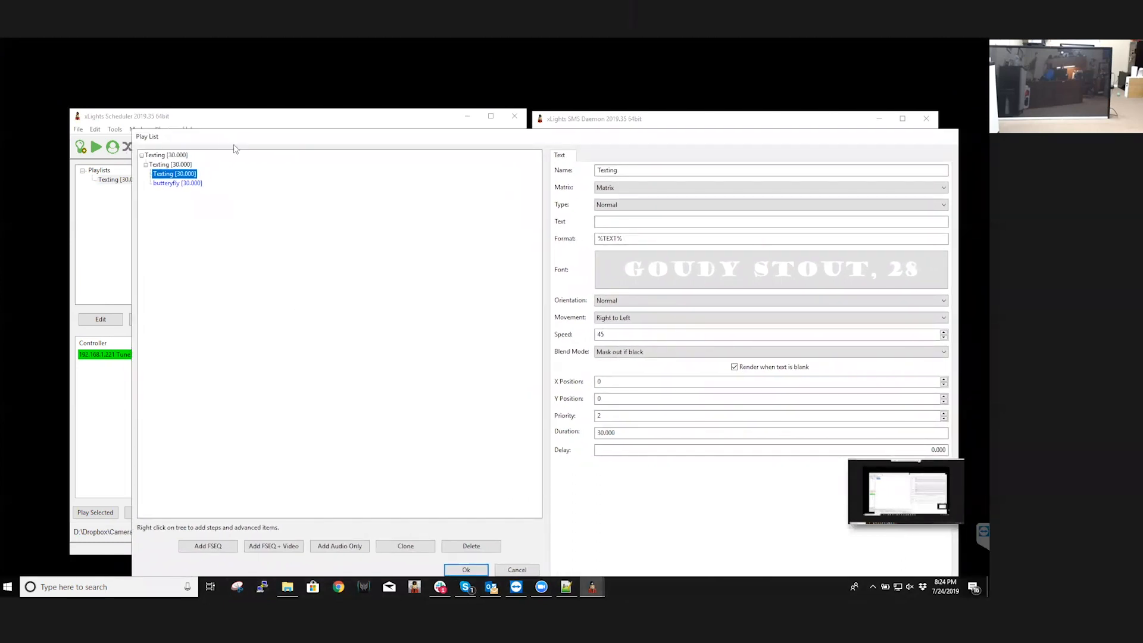
{"action": "left_click", "coordinate": [517, 568]}
Set the SMS Daemon's target text item to Texting and save the daemon options
{"action": "left_click", "coordinate": [561, 132]}
{"action": "left_click", "coordinate": [565, 141]}
{"action": "left_click", "coordinate": [746, 183]}
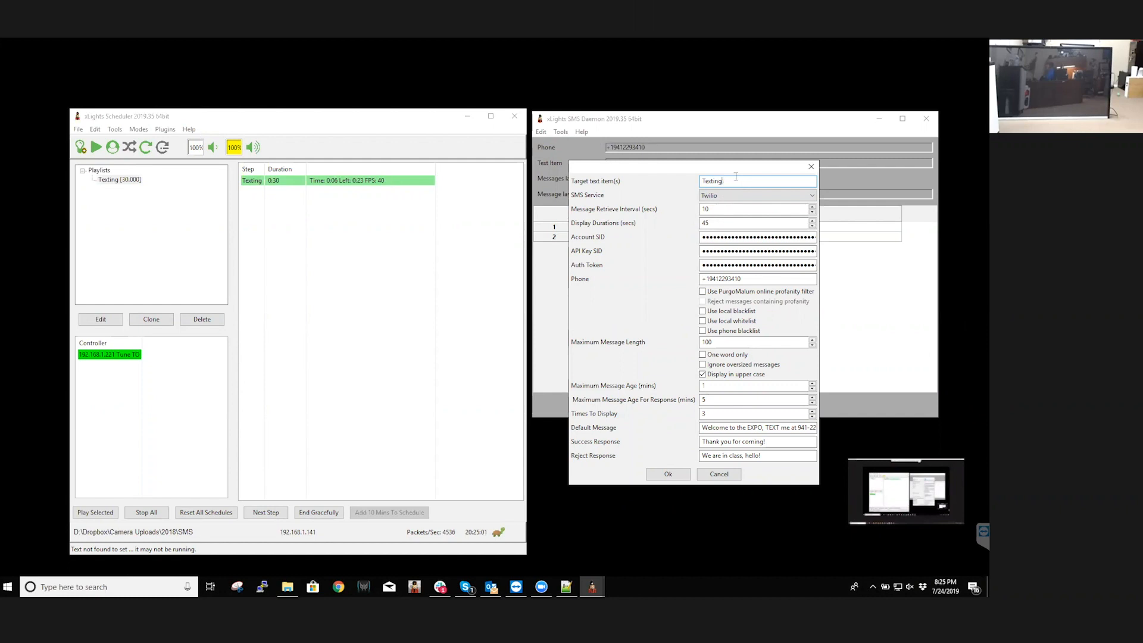
{"action": "left_click", "coordinate": [683, 476]}
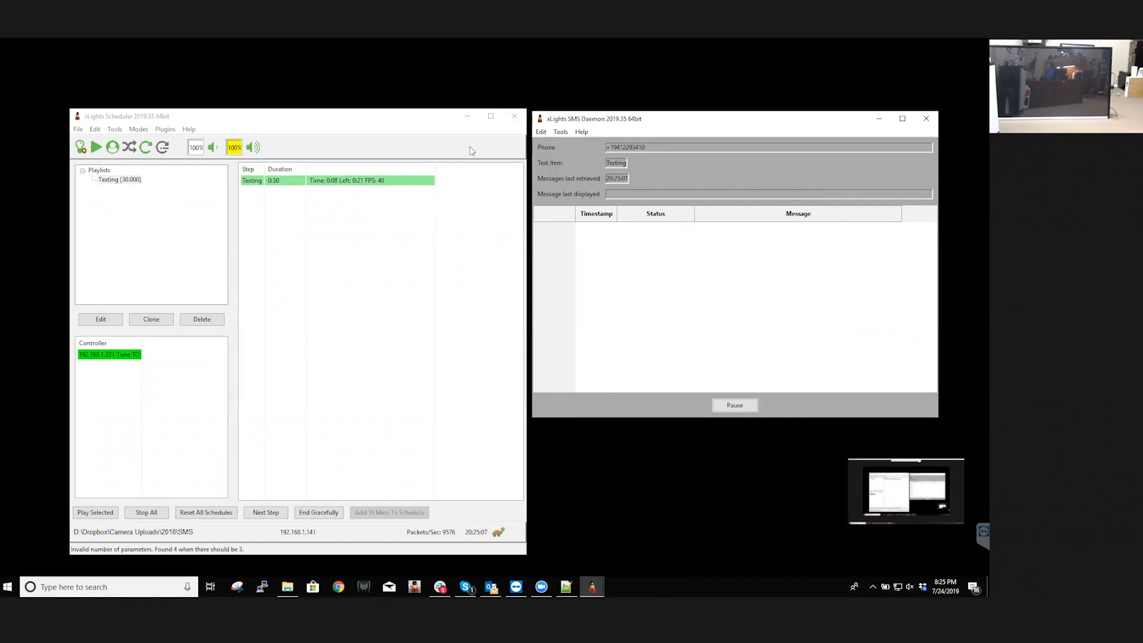
Restart xSchedule64 with the corrected text item target and play the Texting playlist
{"action": "left_click", "coordinate": [230, 483]}
{"action": "left_click", "coordinate": [111, 587]}
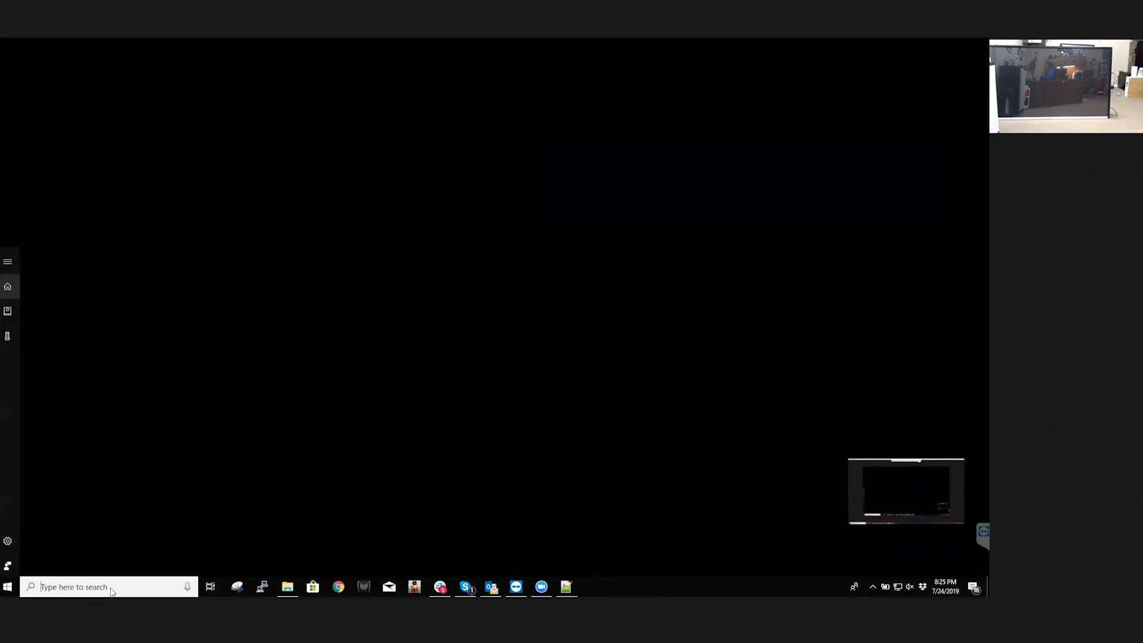
{"action": "type", "text": "xsc"}
{"action": "left_click", "coordinate": [122, 309]}
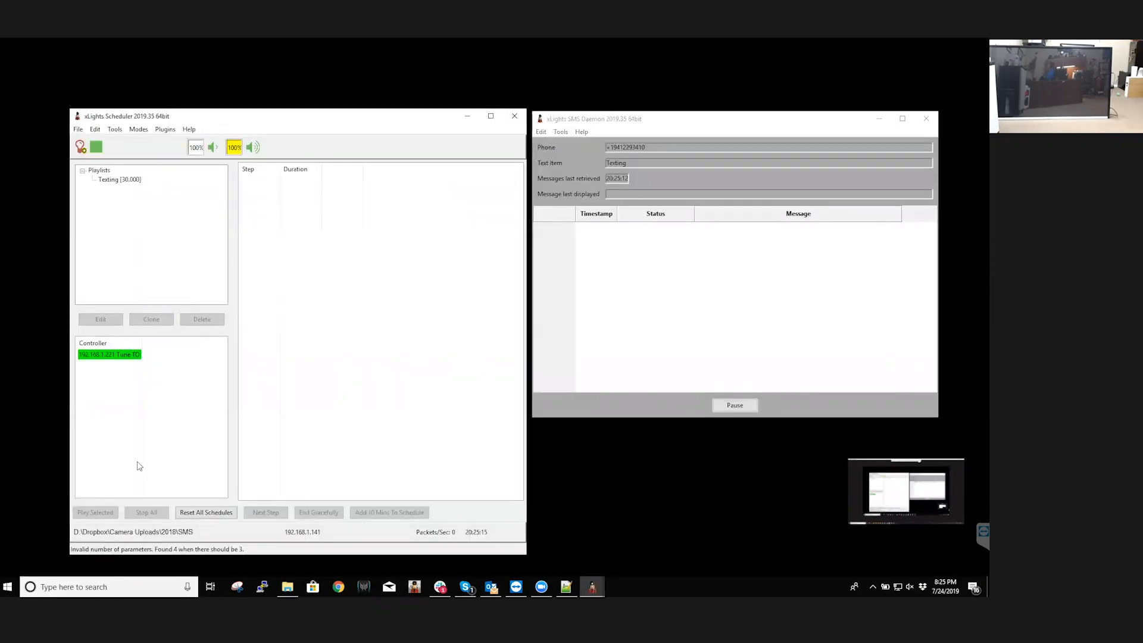
{"action": "left_click", "coordinate": [127, 180]}
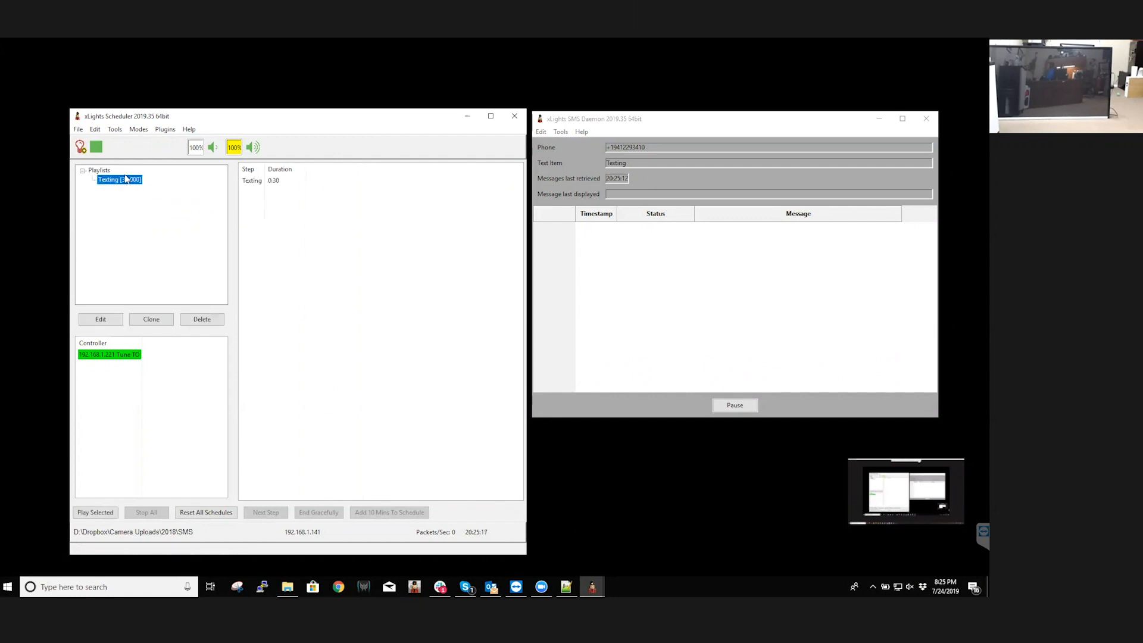
{"action": "left_click", "coordinate": [99, 512]}
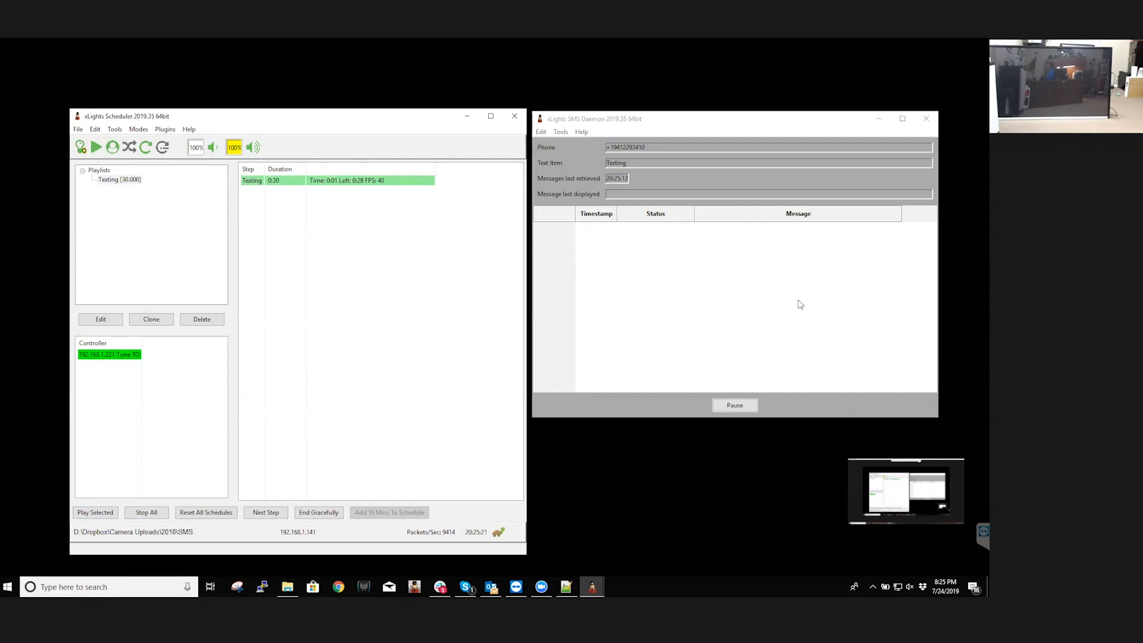
Insert the test message "Hello All" in the SMS Daemon and continue past the wxWidgets debug alert
{"action": "left_click", "coordinate": [572, 144]}
{"action": "left_click", "coordinate": [562, 133]}
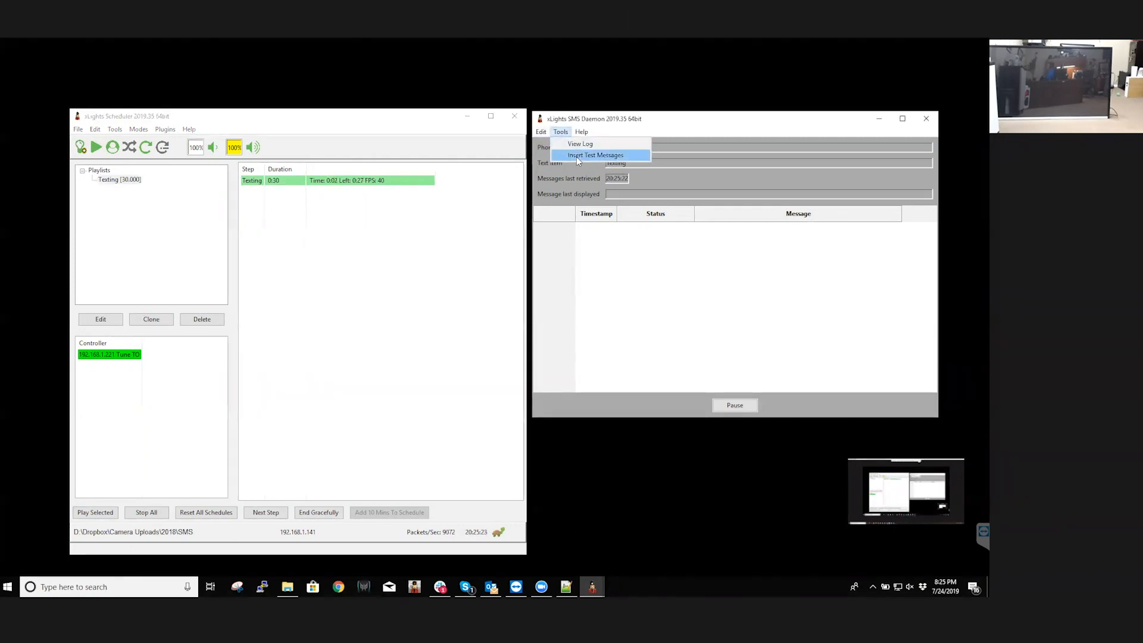
{"action": "left_click", "coordinate": [576, 156]}
{"action": "type", "text": "hello All"}
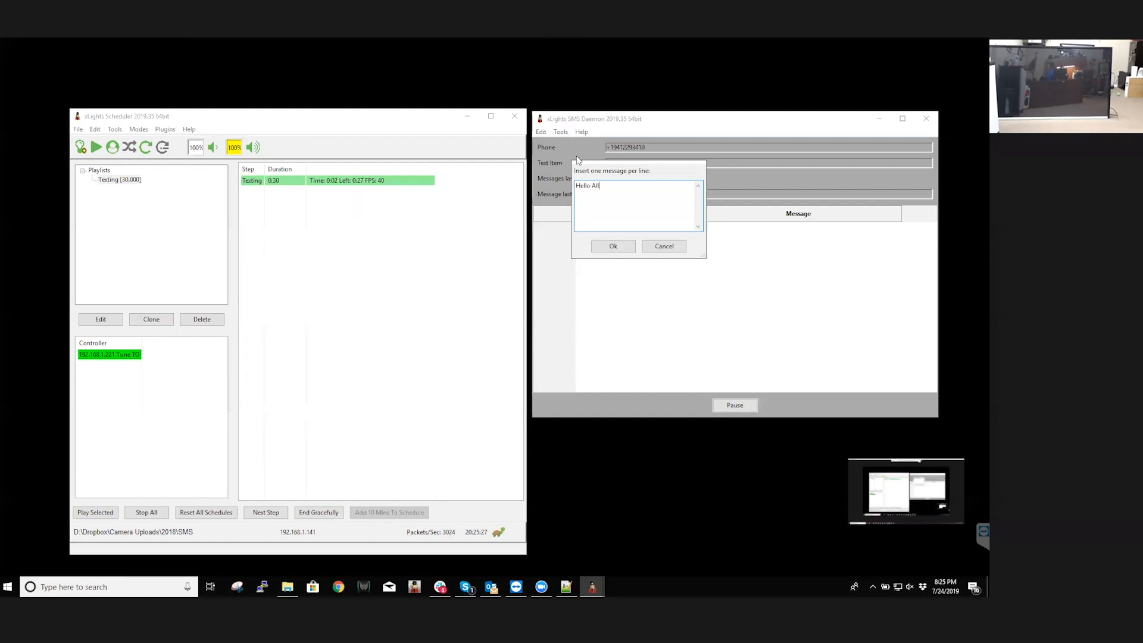
{"action": "left_click", "coordinate": [596, 244]}
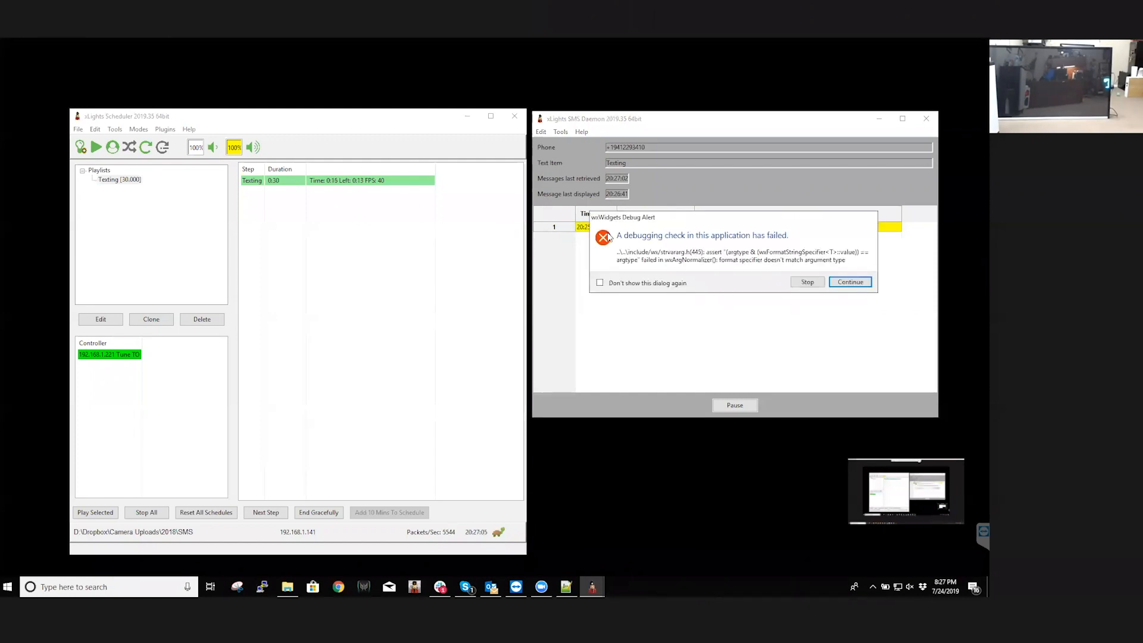
{"action": "left_click", "coordinate": [864, 283]}
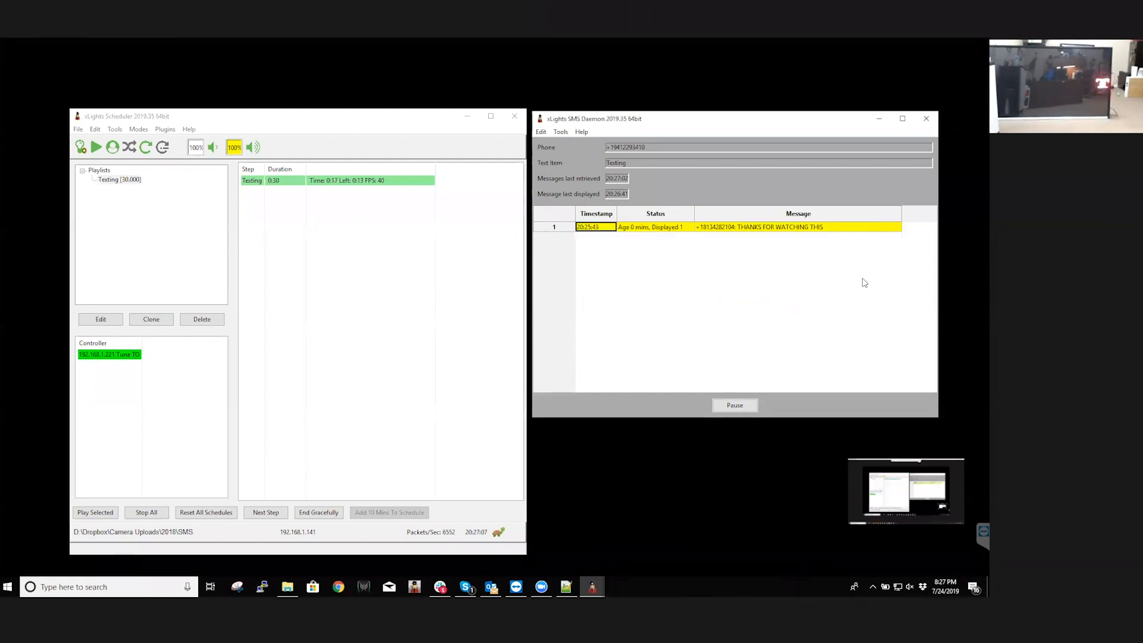
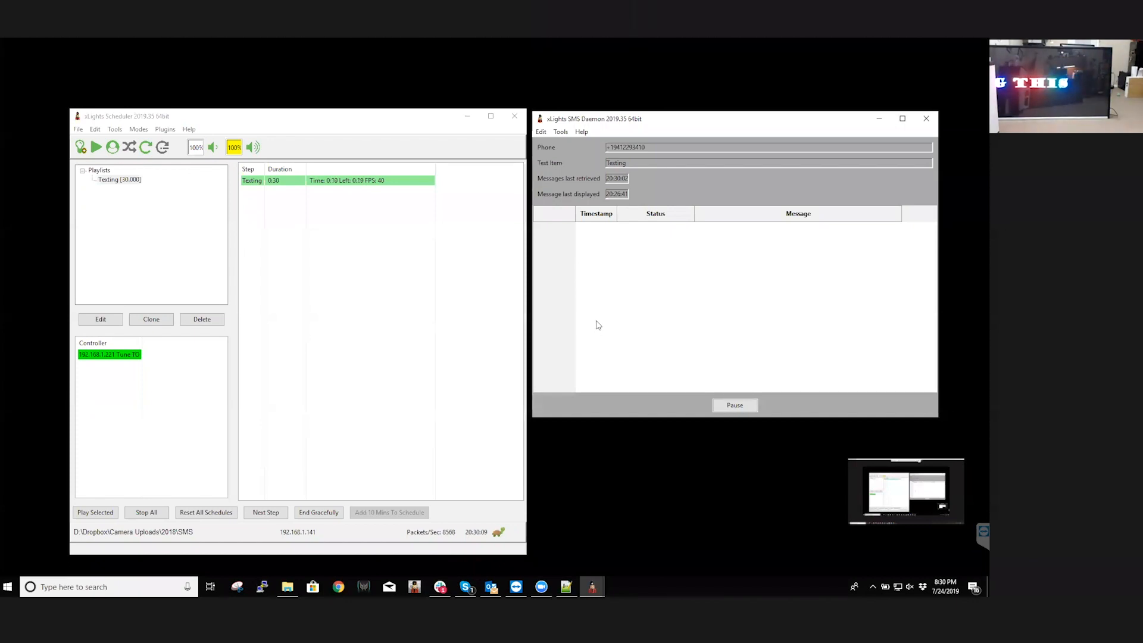
{"action": "left_click", "coordinate": [110, 131]}
{"action": "mouse_move", "coordinate": [99, 132]}
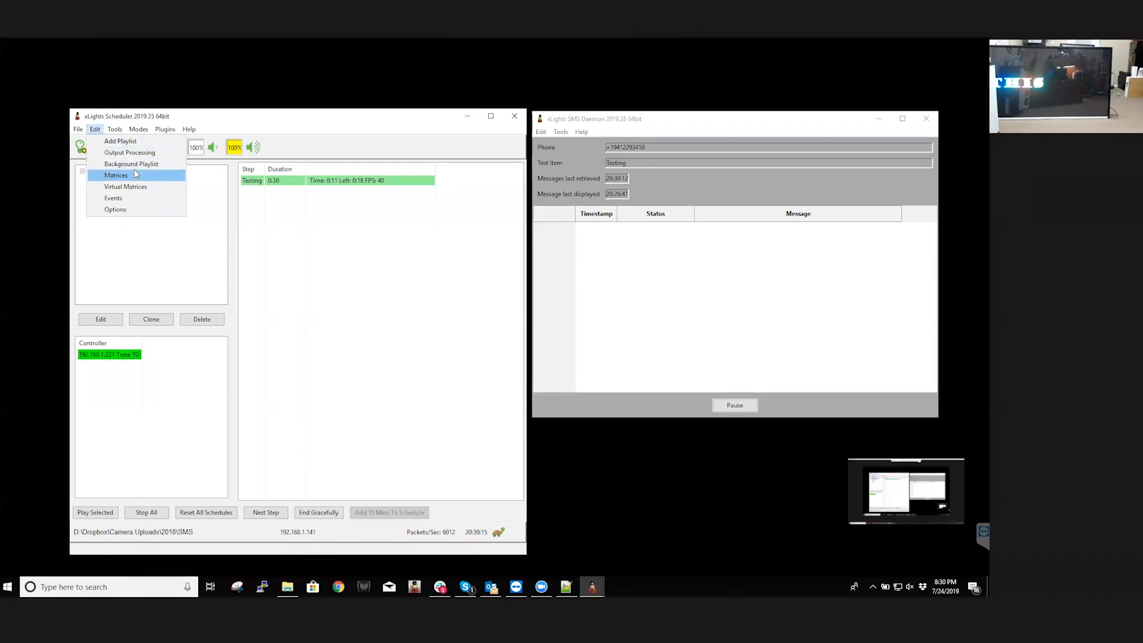
{"action": "left_click", "coordinate": [319, 271]}
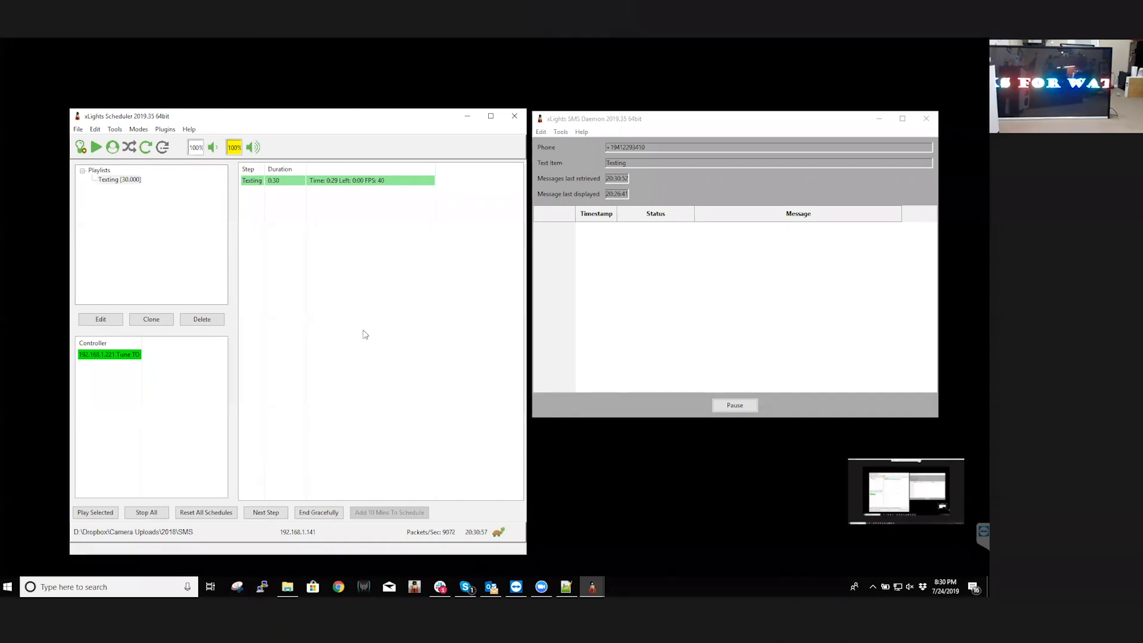
Open the Texting playlist for editing and add a text item to it as a new step
{"action": "double_click", "coordinate": [109, 180]}
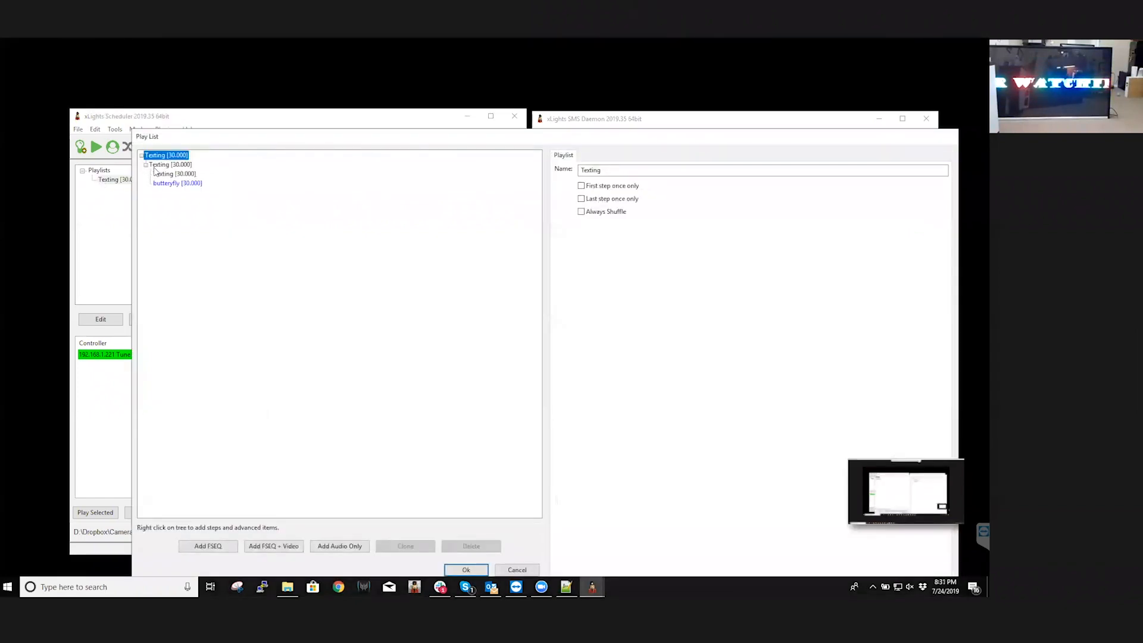
{"action": "right_click", "coordinate": [155, 157]}
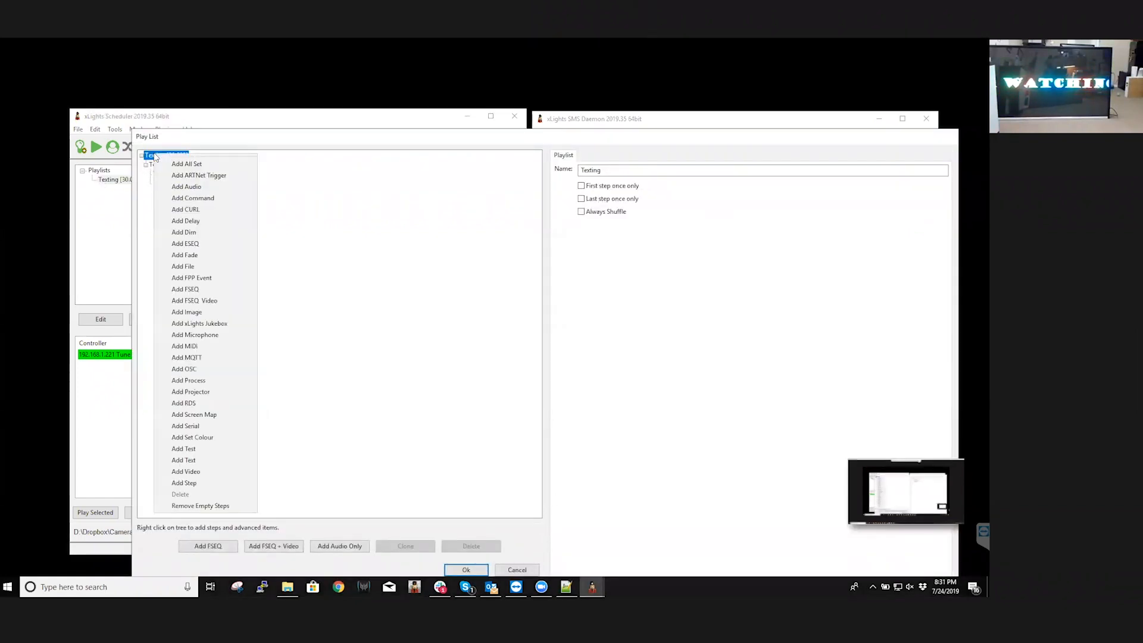
{"action": "left_click", "coordinate": [151, 221]}
{"action": "left_click", "coordinate": [160, 167]}
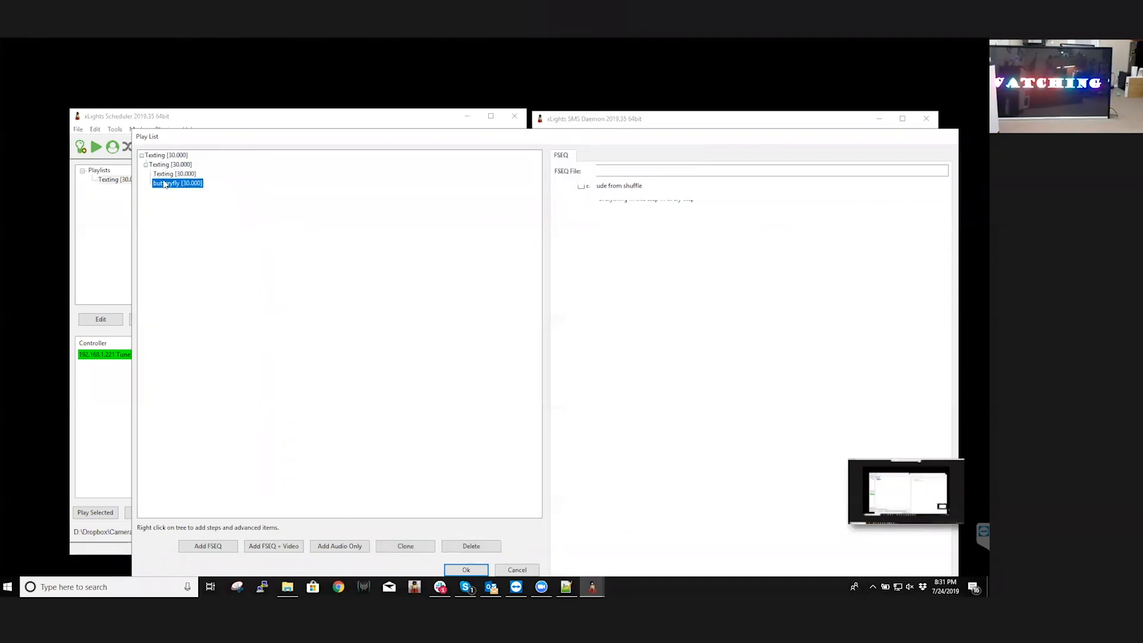
{"action": "right_click", "coordinate": [163, 155]}
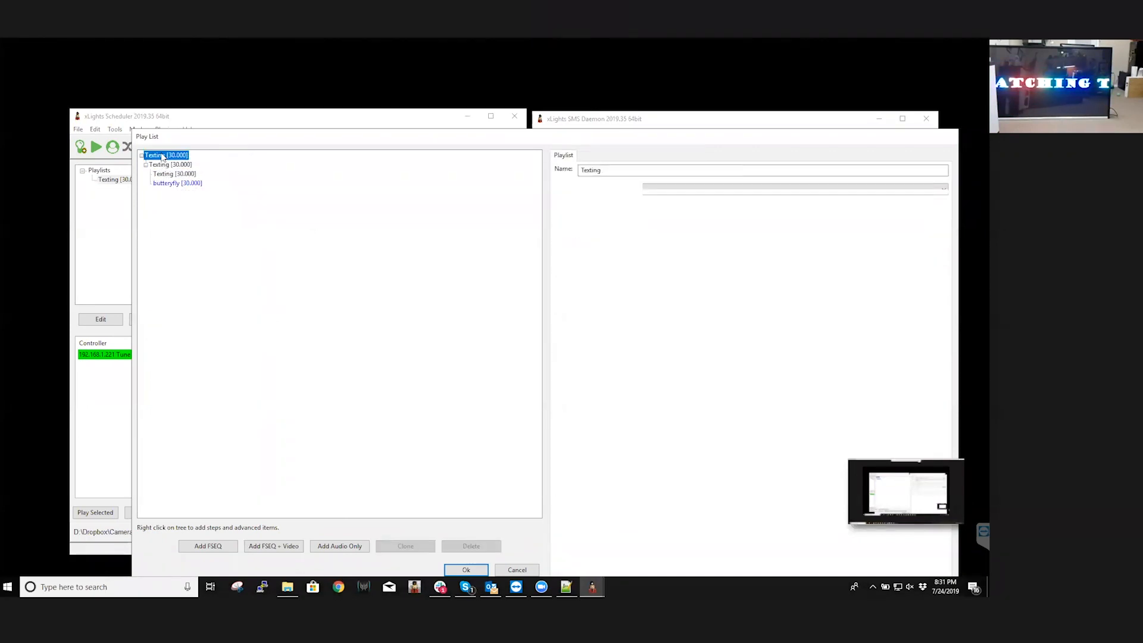
{"action": "left_click", "coordinate": [217, 461]}
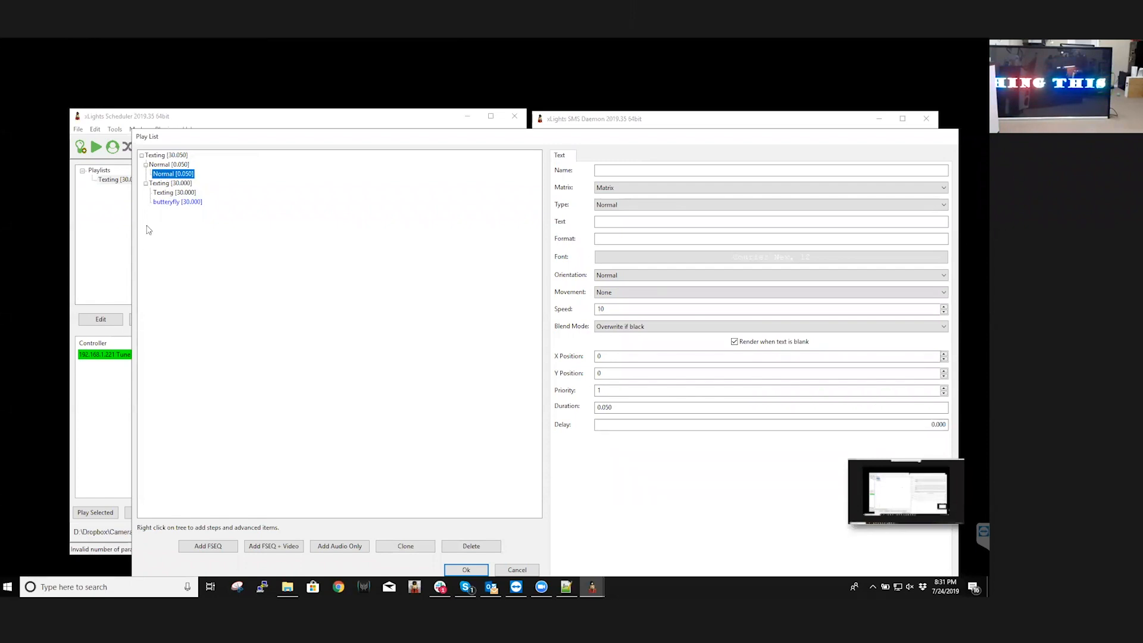
Move the new Normal step below the Texting step in the playlist
{"action": "left_click", "coordinate": [160, 156]}
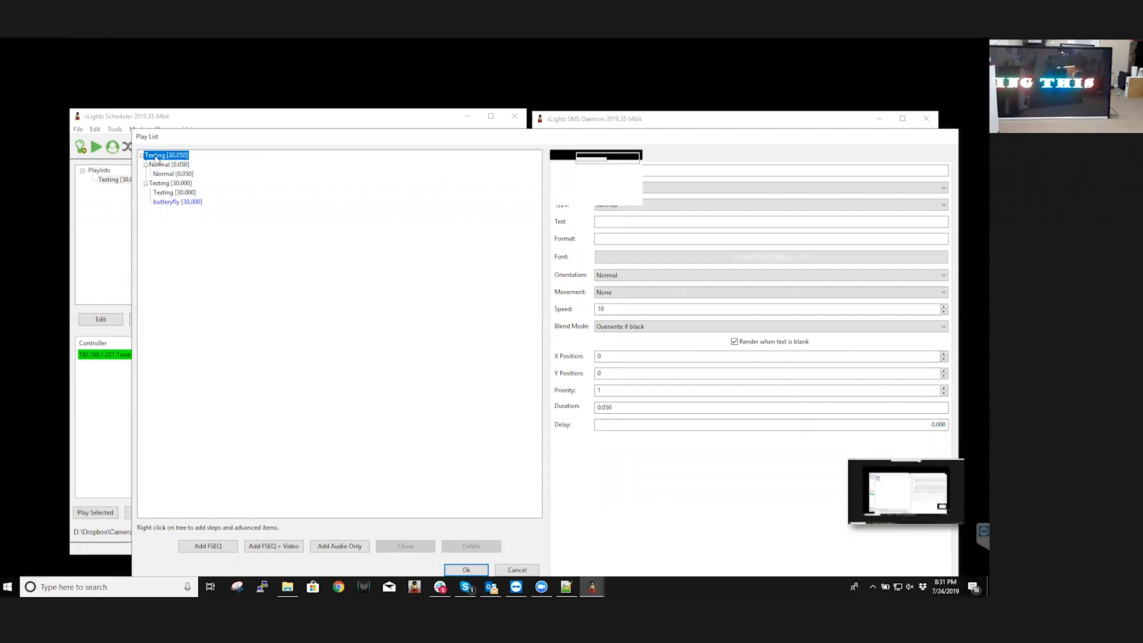
{"action": "left_click", "coordinate": [162, 165]}
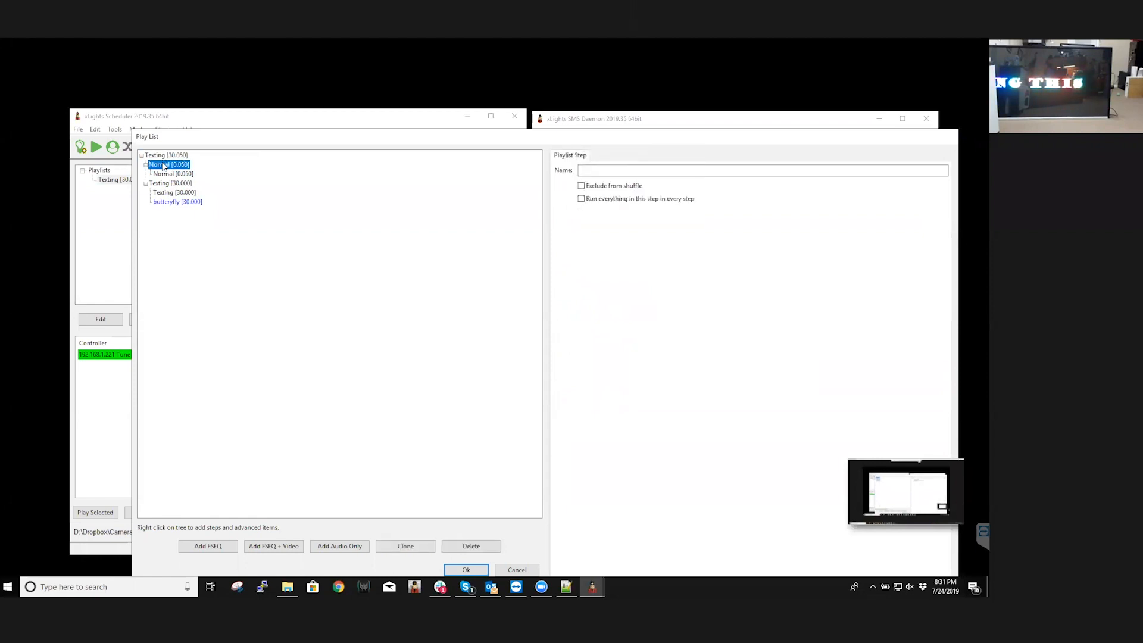
{"action": "left_click", "coordinate": [166, 185], "text": "ctrl"}
{"action": "left_click_drag", "start_coordinate": [166, 186], "coordinate": [169, 185]}
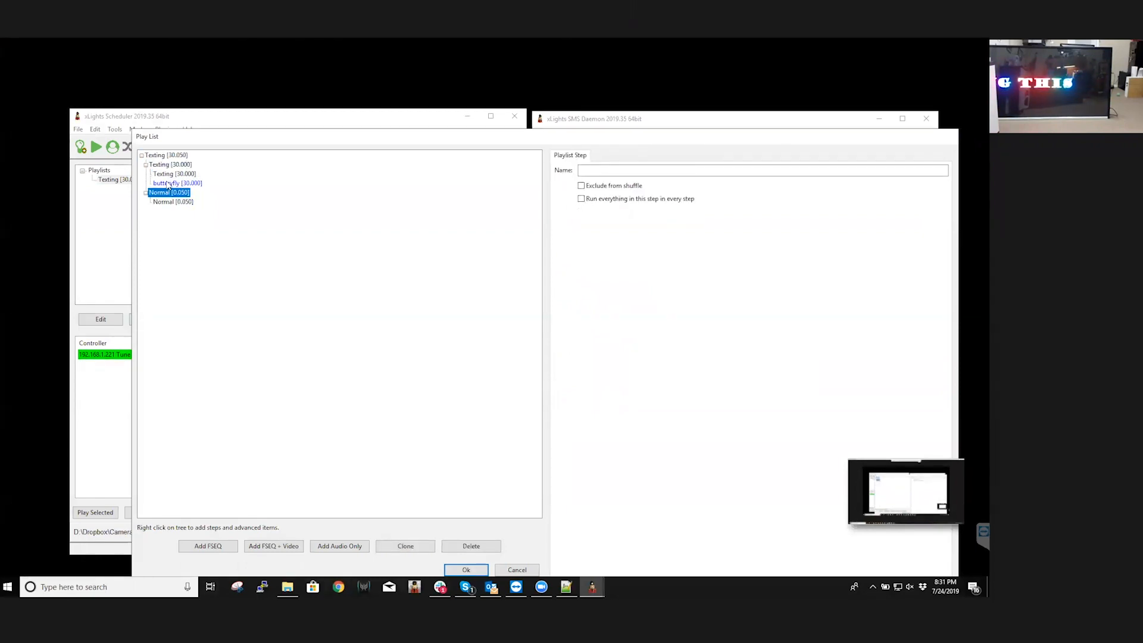
{"action": "left_click", "coordinate": [166, 165], "text": "ctrl"}
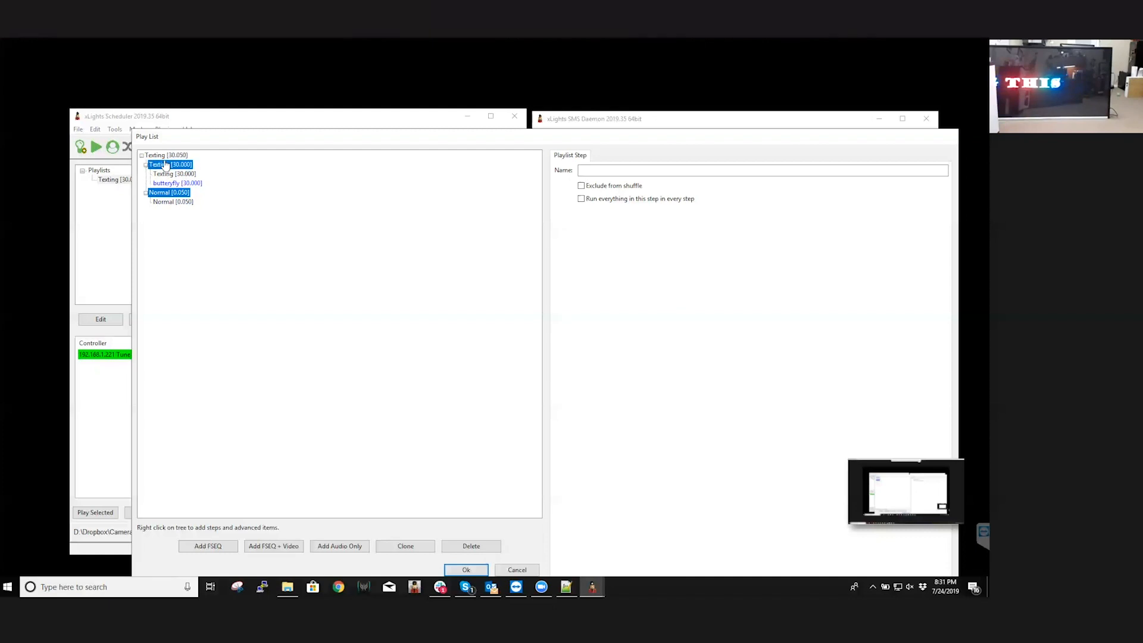
{"action": "left_click_drag", "start_coordinate": [165, 160], "coordinate": [165, 192]}
Delete the Normal step from the Texting playlist and confirm the deletion
{"action": "right_click", "coordinate": [166, 193]}
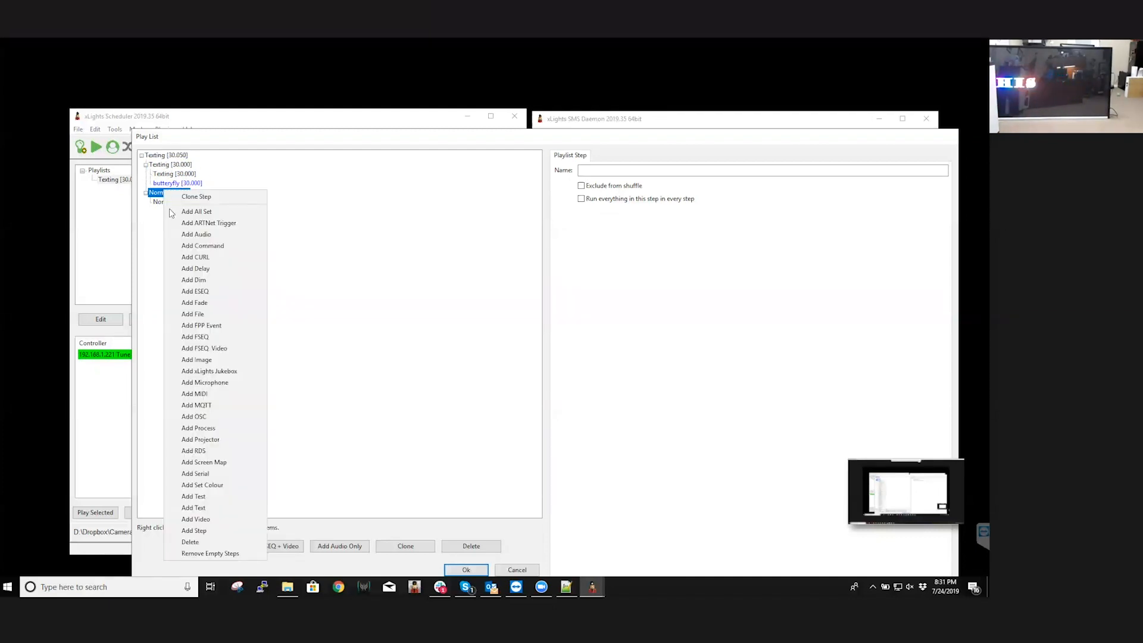
{"action": "left_click", "coordinate": [197, 547]}
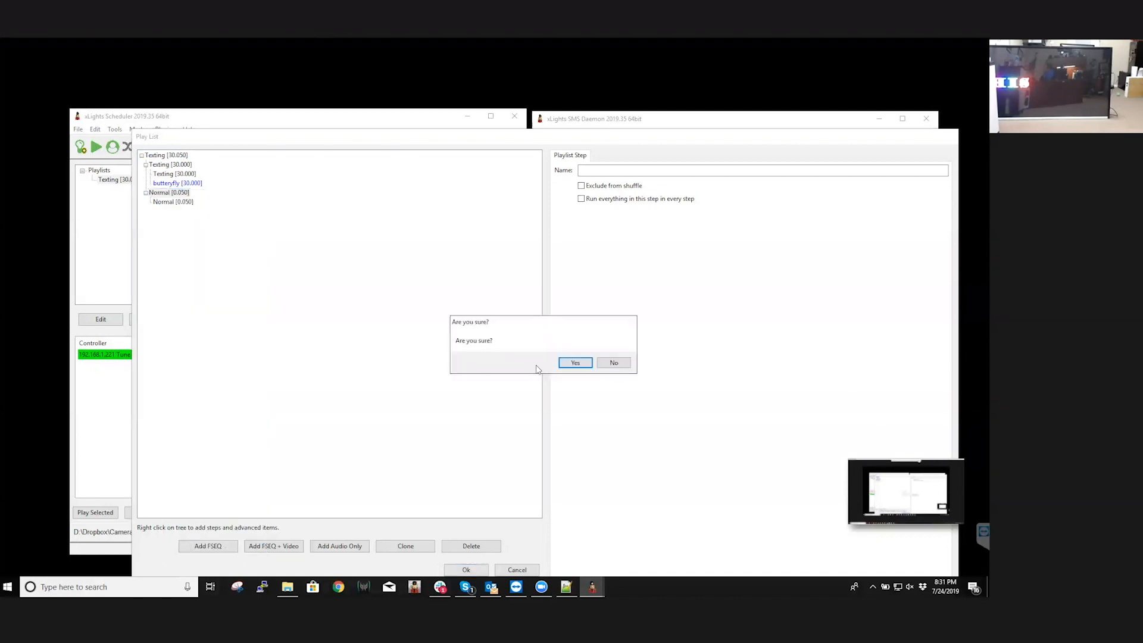
{"action": "left_click", "coordinate": [569, 362]}
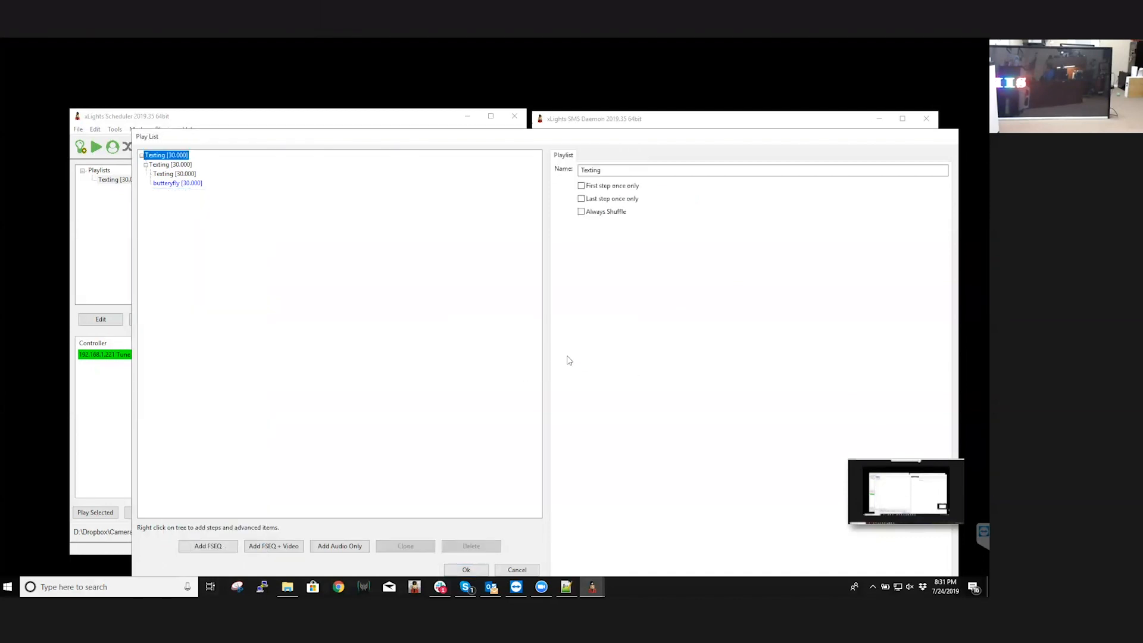
Add the butteryfly.fseq sequence to the Texting playlist as a new step
{"action": "left_click", "coordinate": [168, 165]}
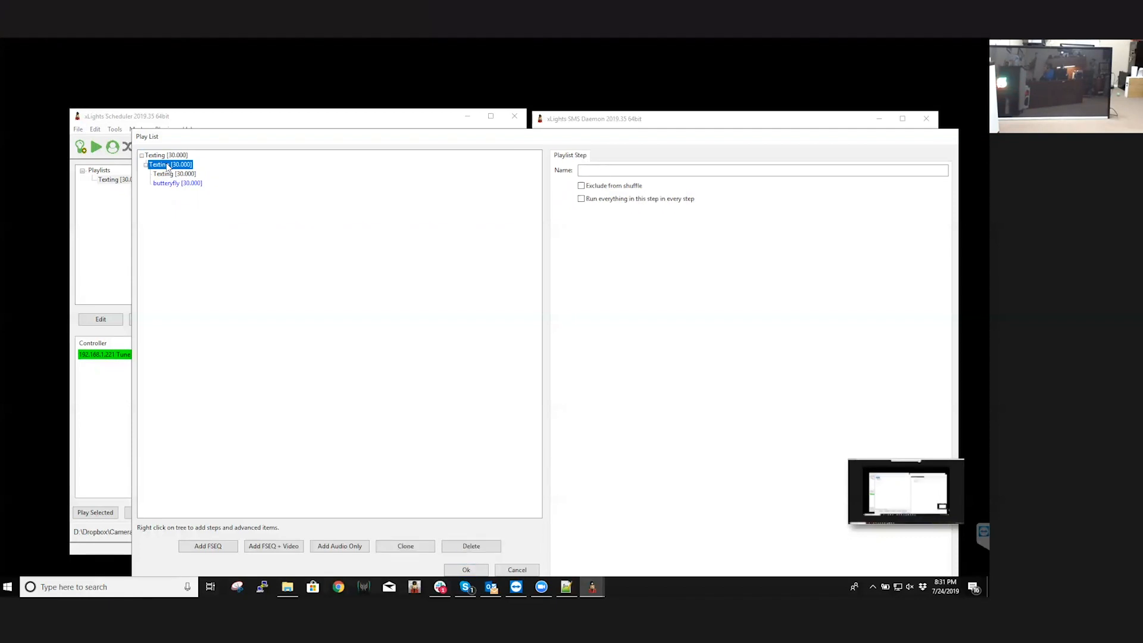
{"action": "right_click", "coordinate": [168, 166]}
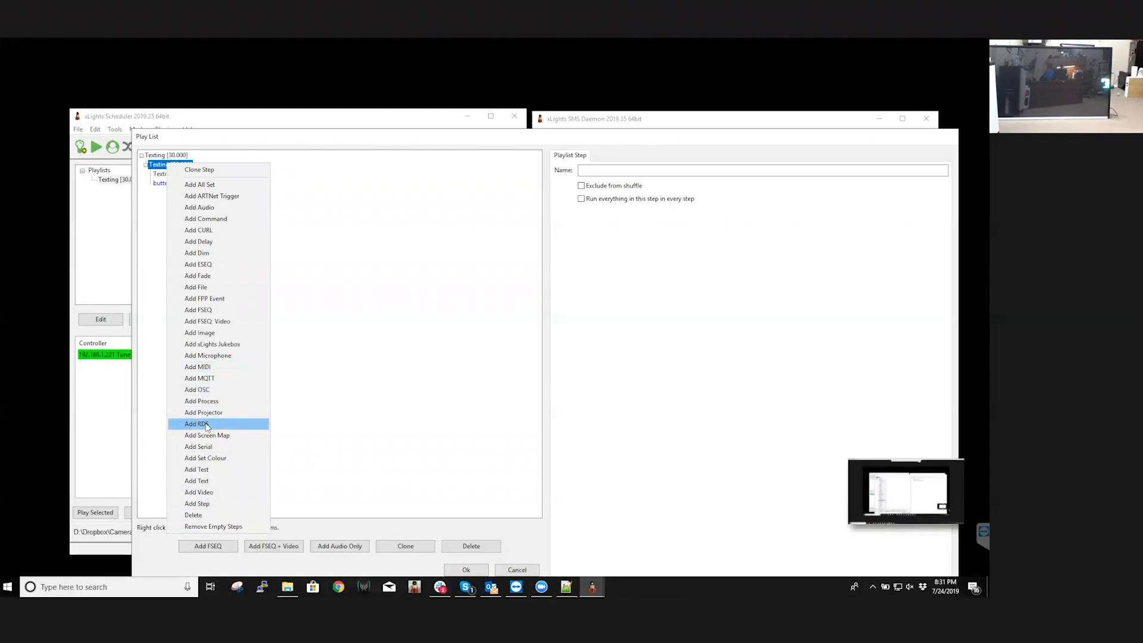
{"action": "left_click", "coordinate": [375, 349]}
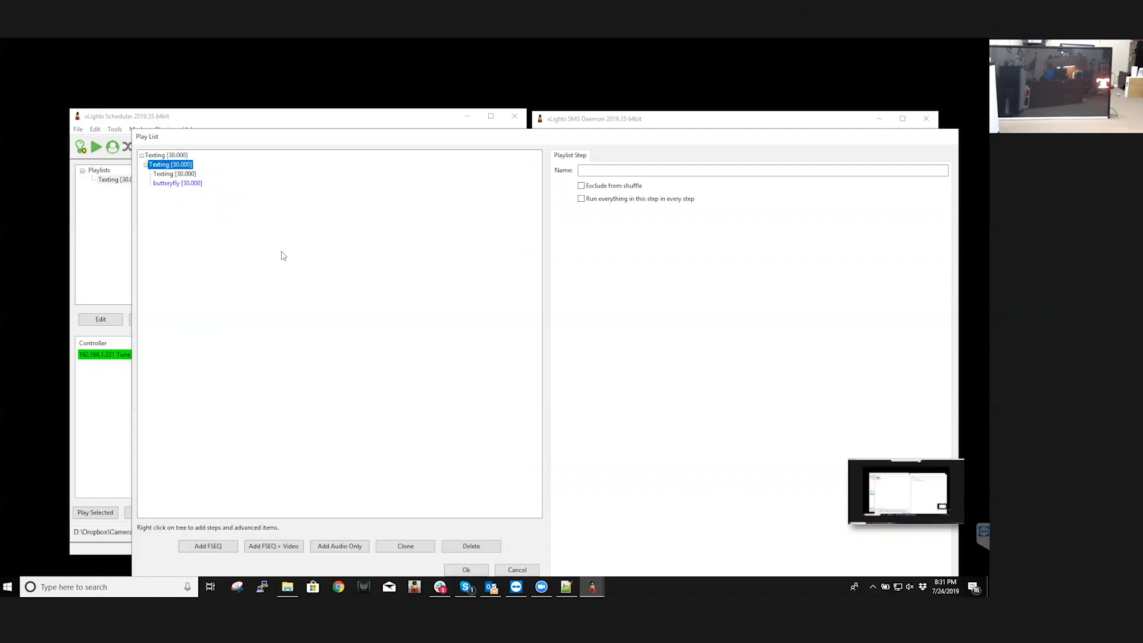
{"action": "left_click", "coordinate": [172, 174]}
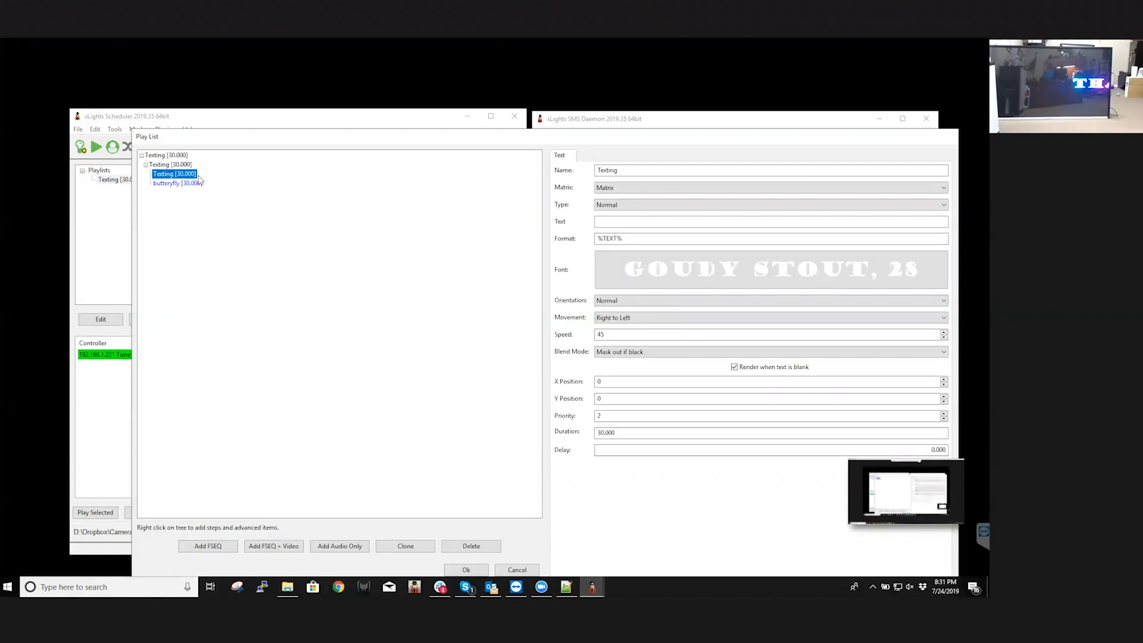
{"action": "left_click", "coordinate": [214, 546]}
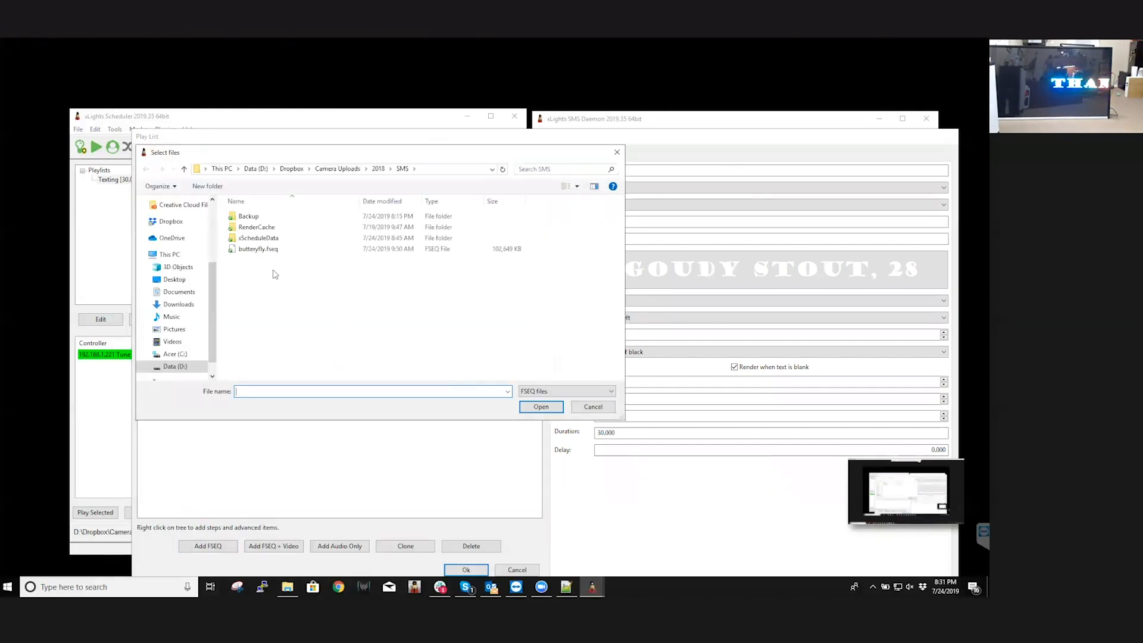
{"action": "left_click", "coordinate": [262, 249]}
{"action": "left_click", "coordinate": [541, 407]}
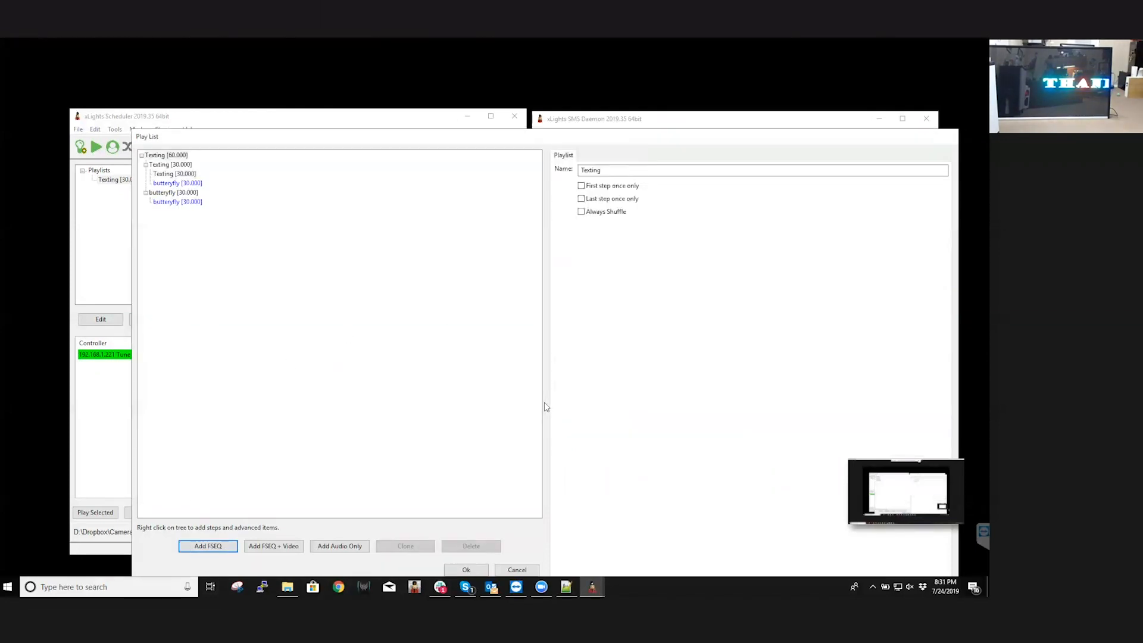
Clone the Texting text item and place the copy in the new butteryfly step
{"action": "left_click", "coordinate": [173, 174]}
{"action": "left_click", "coordinate": [405, 546]}
{"action": "mouse_move", "coordinate": [177, 185]}
{"action": "left_mouse_down"}
{"action": "mouse_move", "coordinate": [173, 213]}
{"action": "mouse_move", "coordinate": [170, 202]}
{"action": "left_mouse_up"}
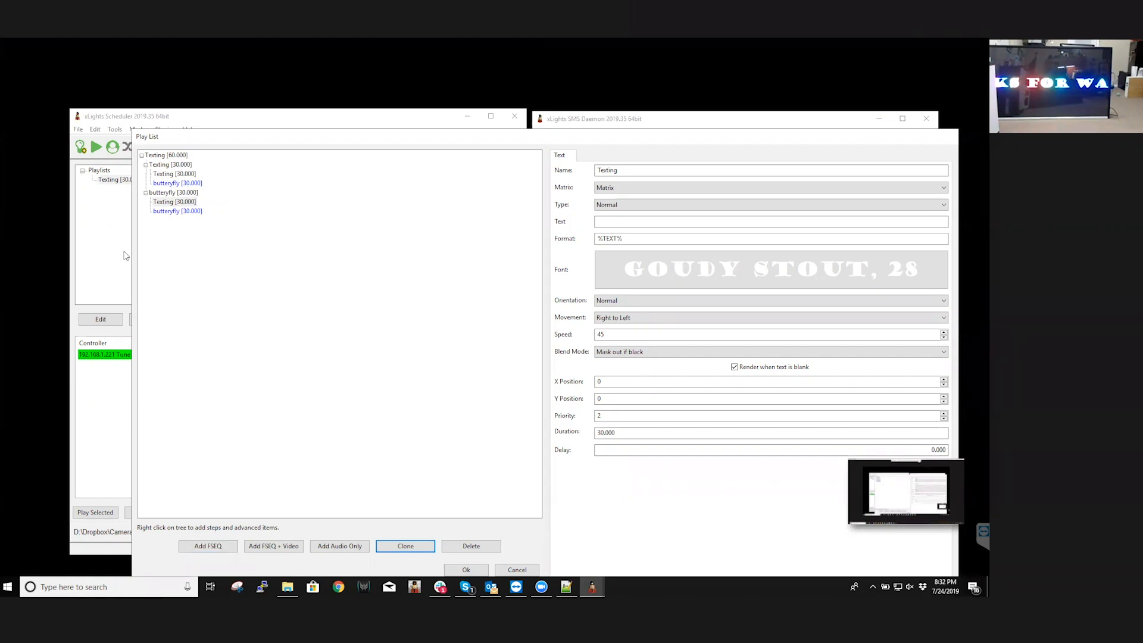
Delete the second Texting step from the playlist, then accept the playlist and save the schedule
{"action": "left_click", "coordinate": [166, 193]}
{"action": "right_click", "coordinate": [167, 194]}
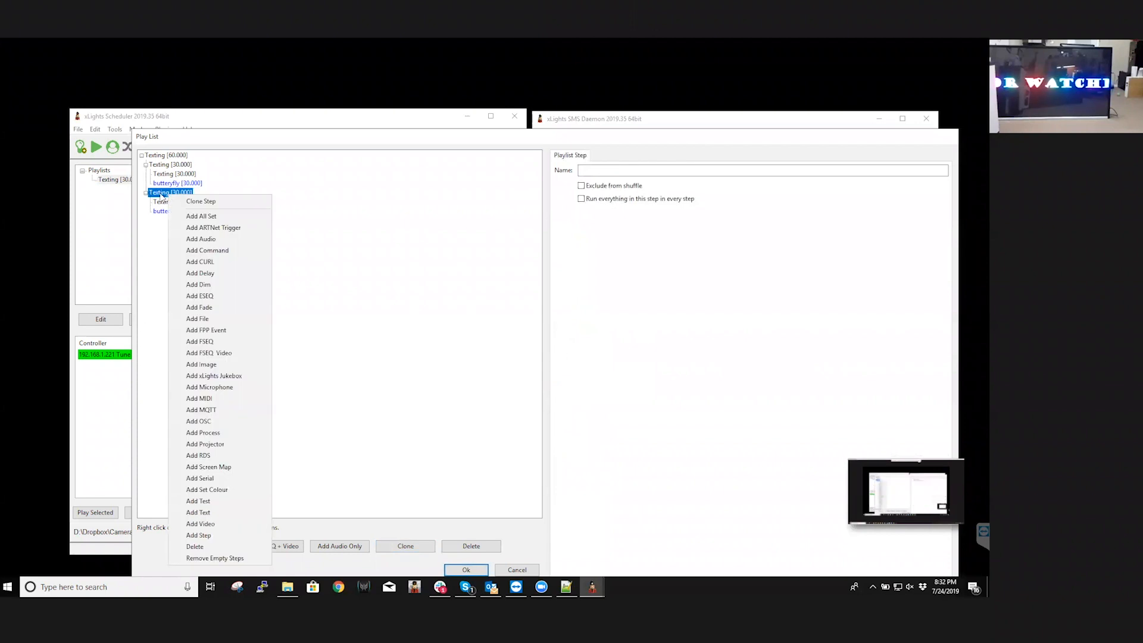
{"action": "left_click", "coordinate": [220, 548]}
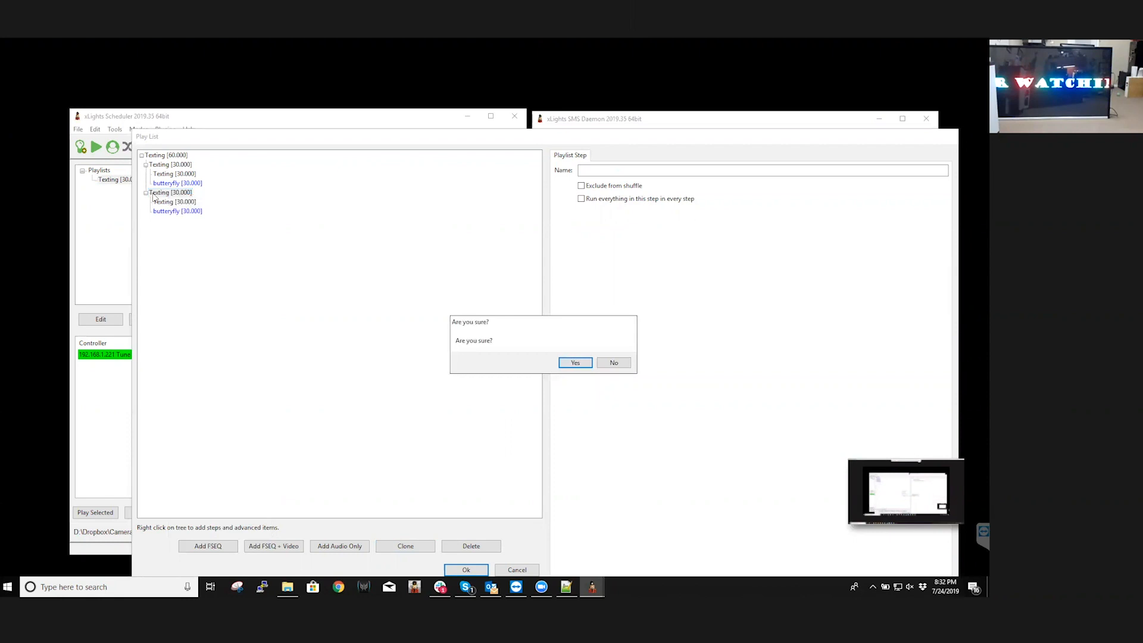
{"action": "left_click", "coordinate": [577, 363]}
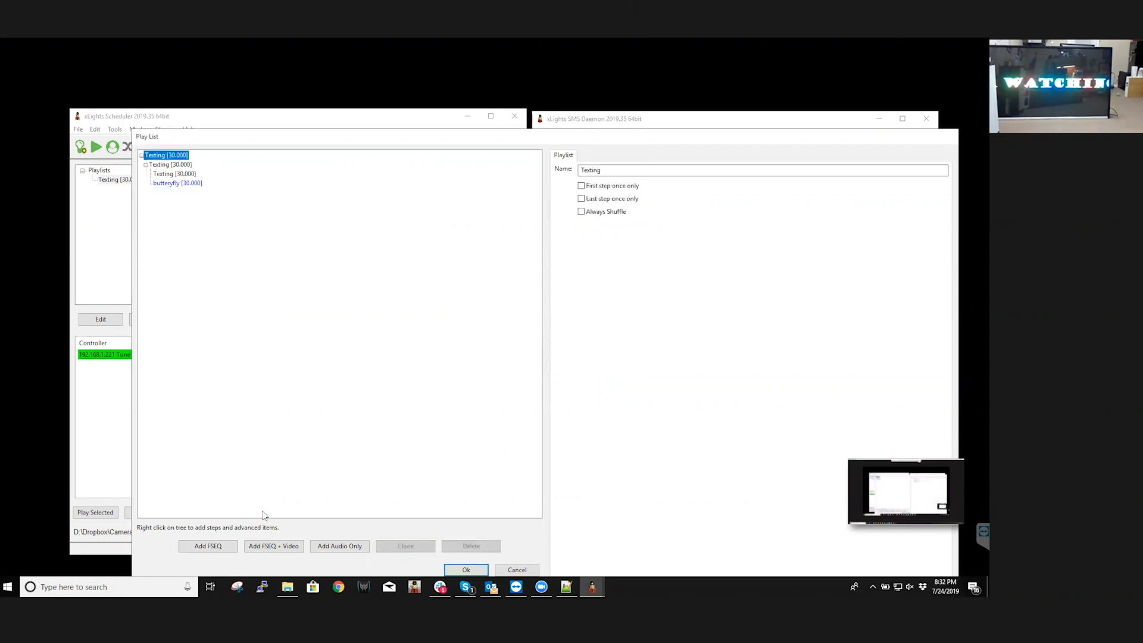
{"action": "left_click", "coordinate": [466, 570]}
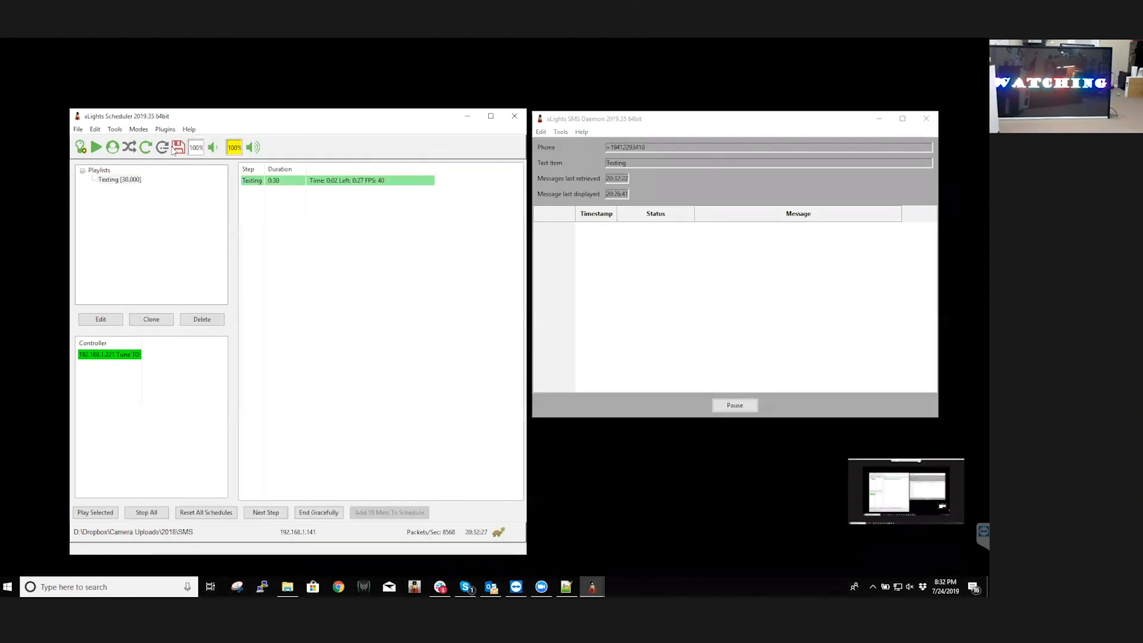
{"action": "left_click", "coordinate": [178, 149]}
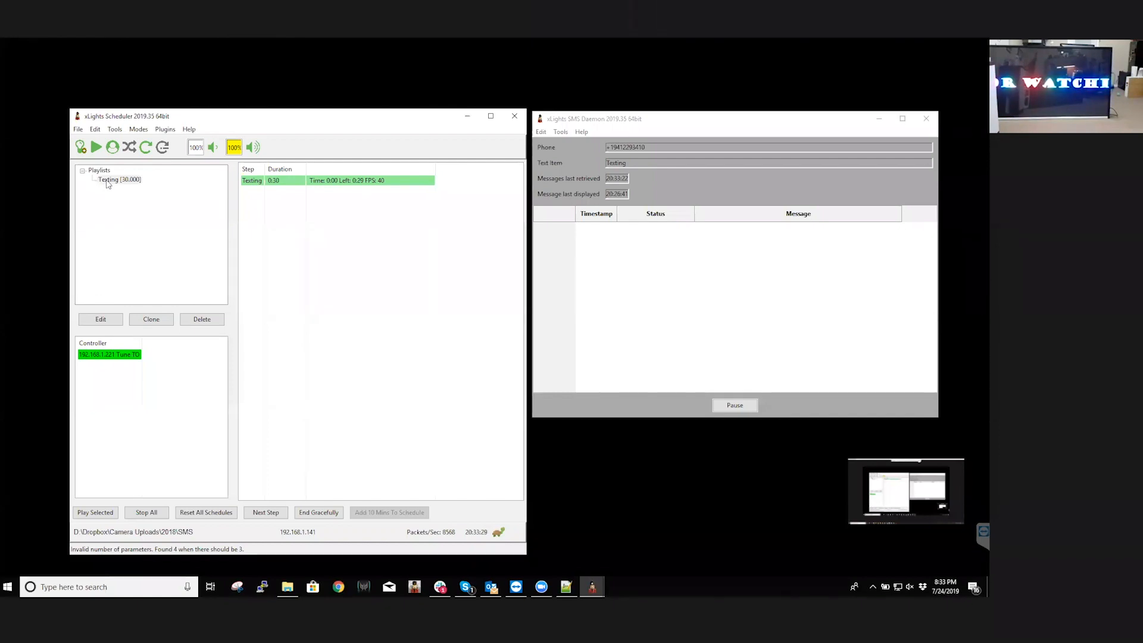
Reopen the Texting playlist for editing and add a Screen Map item to its Texting step
{"action": "double_click", "coordinate": [107, 181]}
{"action": "right_click", "coordinate": [164, 165]}
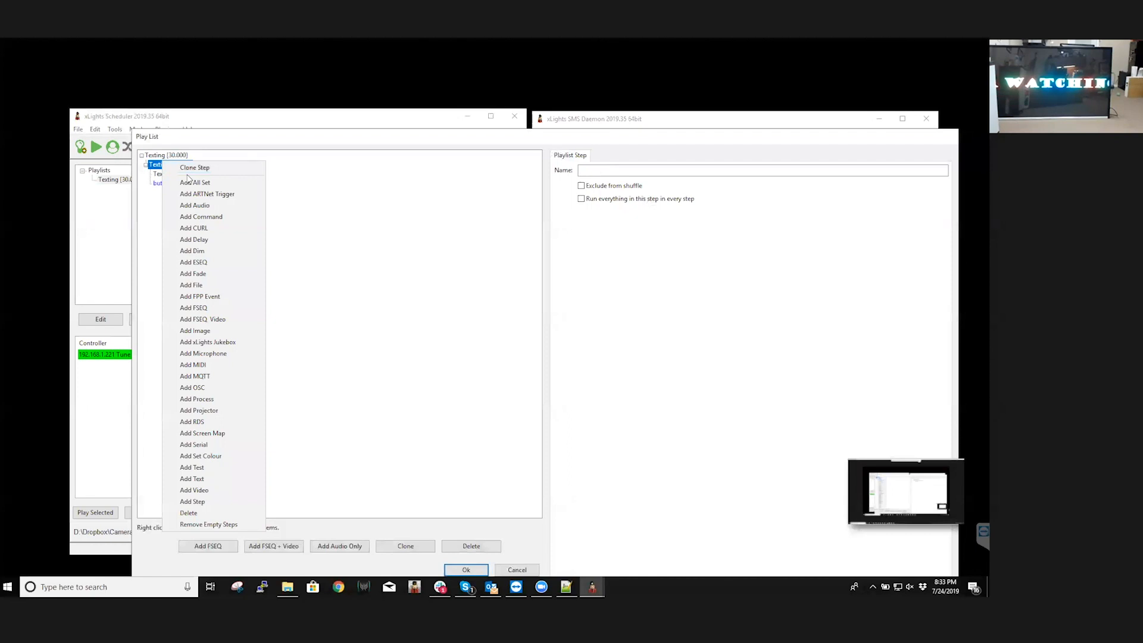
{"action": "left_click", "coordinate": [229, 433]}
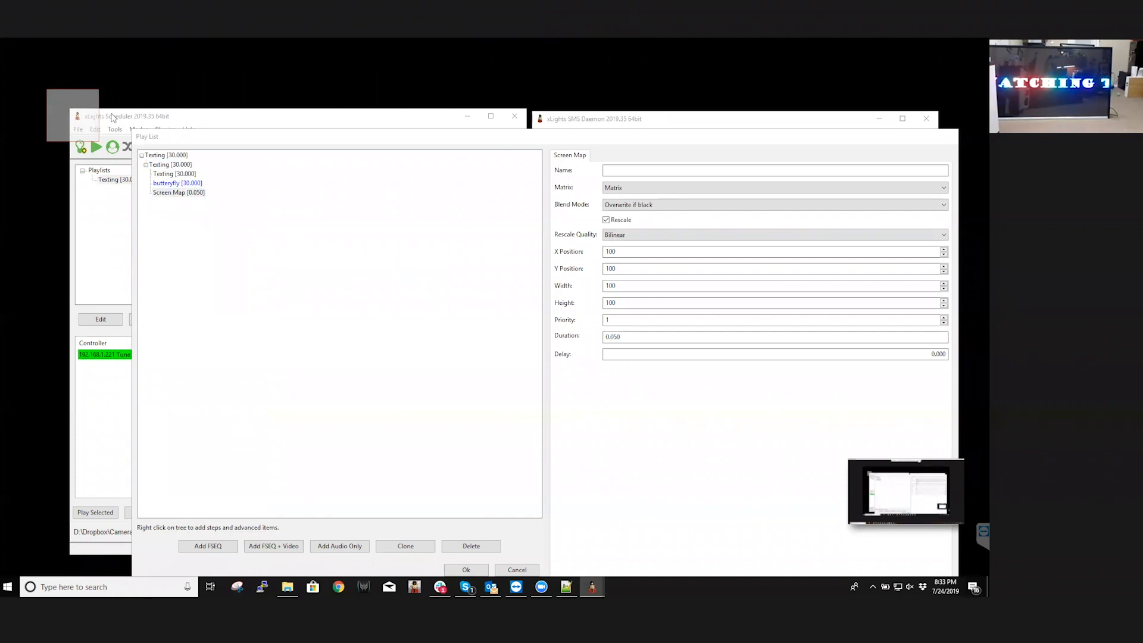
Minimize the SMS Daemon and place the screen map capture area on empty desktop at about X 1096, Y 105
{"action": "left_click_drag", "start_coordinate": [89, 105], "coordinate": [489, 251]}
{"action": "left_click_drag", "start_coordinate": [560, 256], "coordinate": [463, 183]}
{"action": "left_click", "coordinate": [462, 118]}
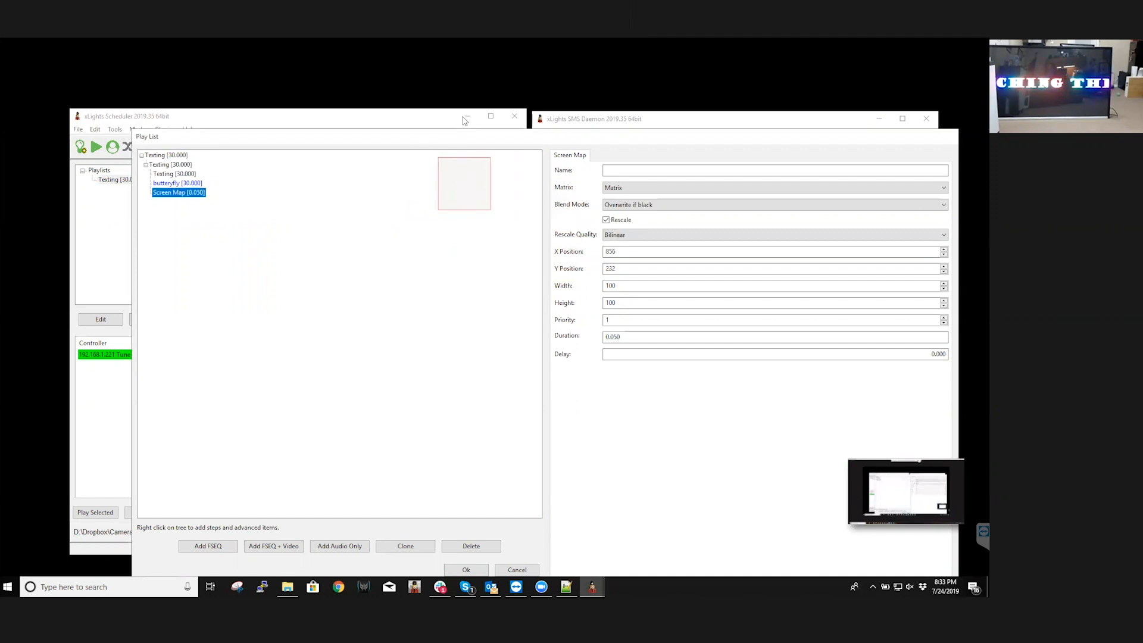
{"action": "left_click_drag", "start_coordinate": [466, 139], "coordinate": [451, 309]}
{"action": "left_click", "coordinate": [879, 119]}
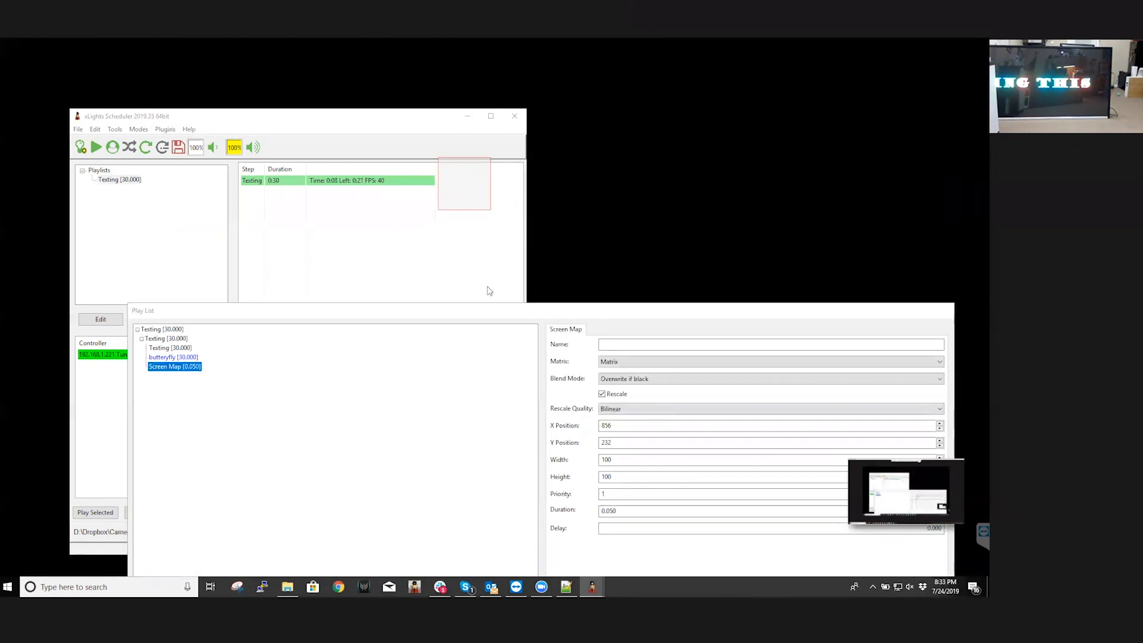
{"action": "left_click_drag", "start_coordinate": [416, 306], "coordinate": [584, 125]}
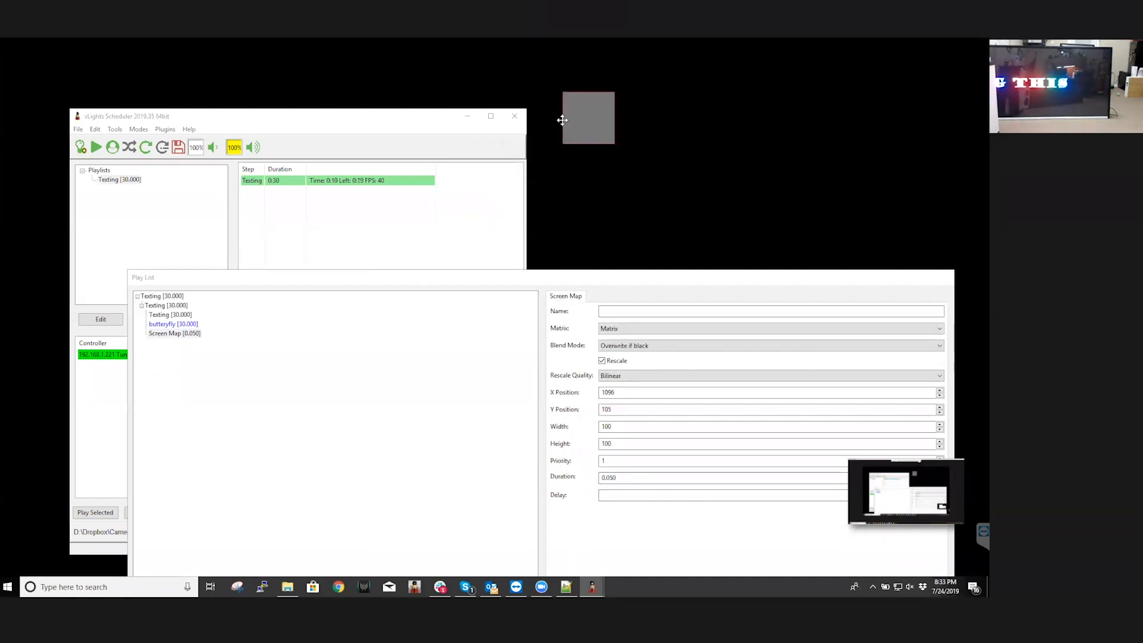
Open Logitech Camera Settings to view the webcam controls and close it again
{"action": "left_click", "coordinate": [161, 587]}
{"action": "type", "text": "log"}
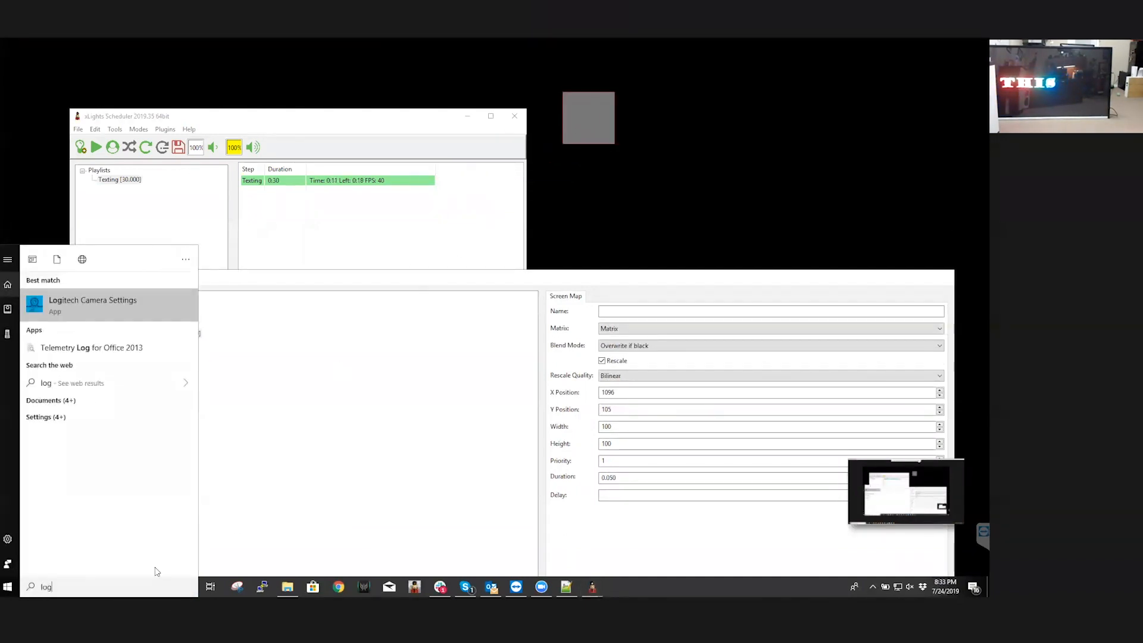
{"action": "left_click", "coordinate": [141, 304]}
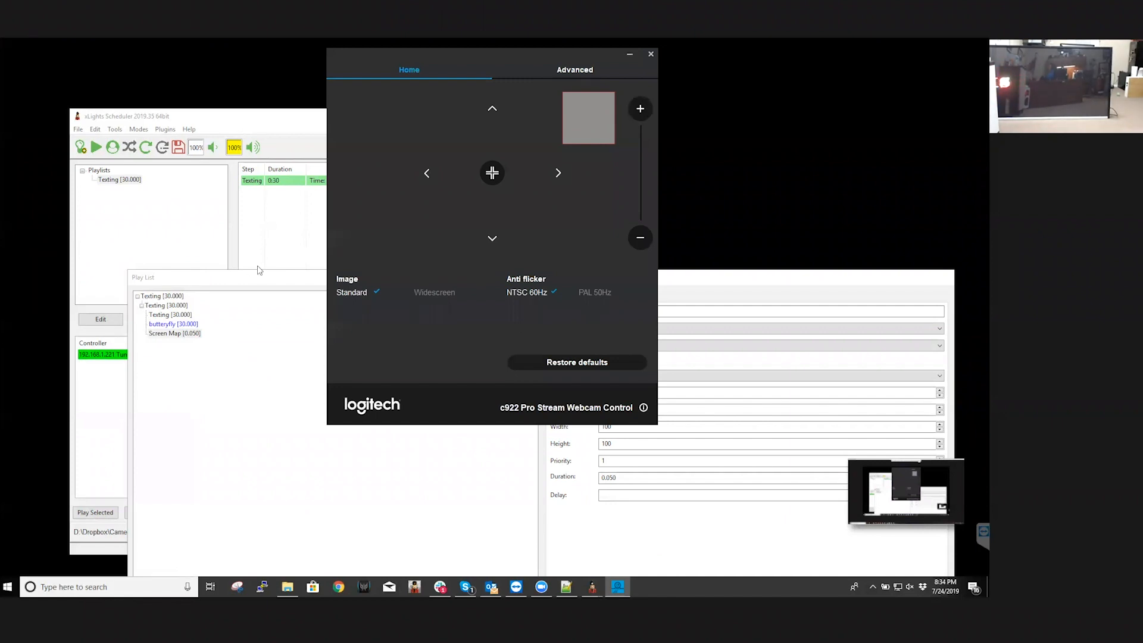
{"action": "left_click", "coordinate": [651, 54]}
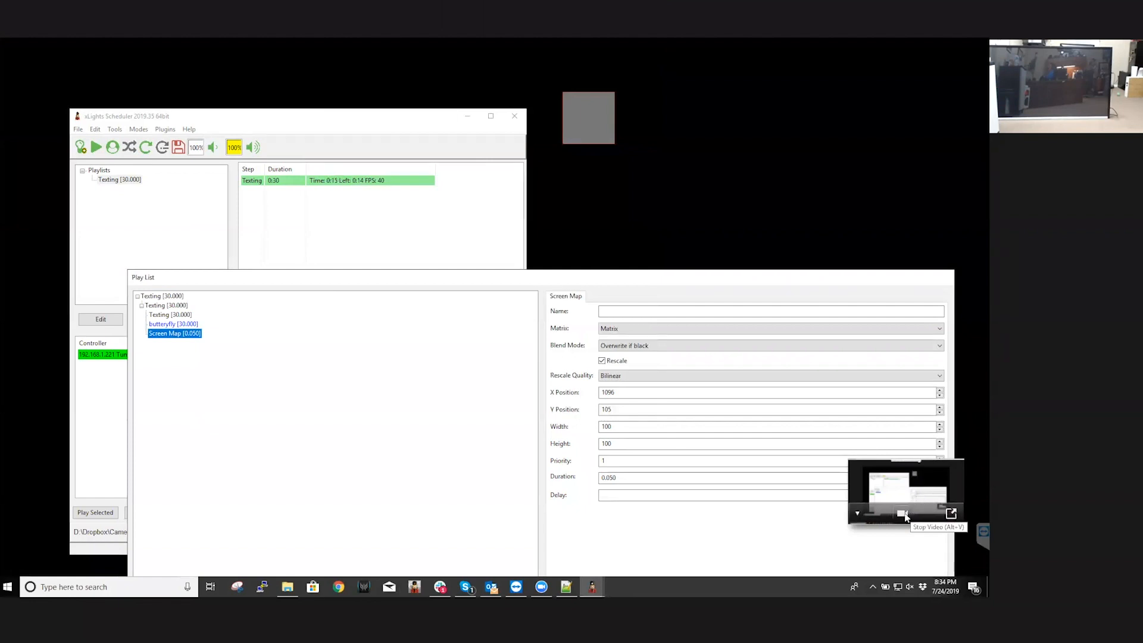
Stop the meeting's webcam video and open Logitech Camera Settings
{"action": "left_click", "coordinate": [903, 513]}
{"action": "left_click", "coordinate": [132, 588]}
{"action": "type", "text": "logi"}
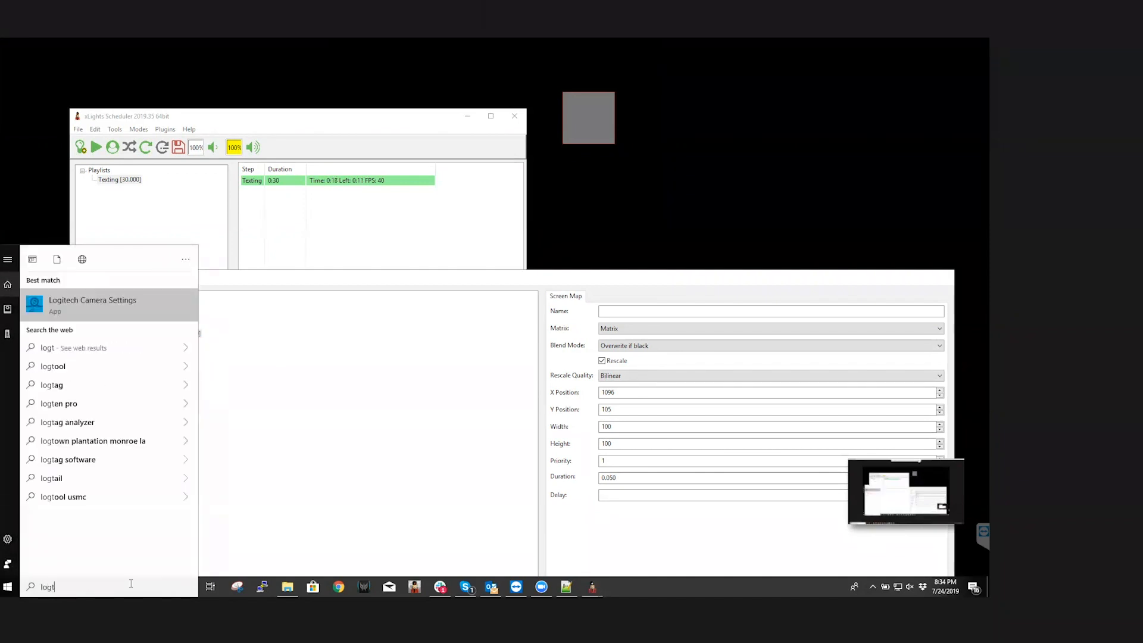
{"action": "key", "text": "Return"}
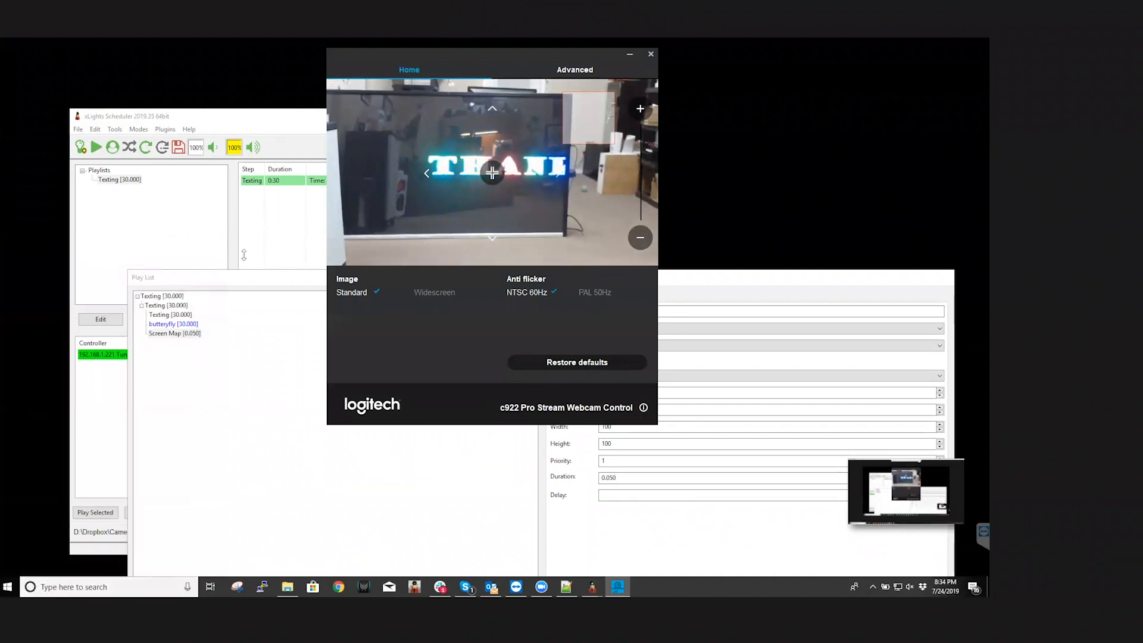
Fit the Screen Map capture area over the webcam preview at about X 641, Y 79, width 637 and height 359
{"action": "left_click", "coordinate": [242, 319]}
{"action": "left_click", "coordinate": [174, 332]}
{"action": "left_click_drag", "start_coordinate": [588, 117], "coordinate": [352, 102]}
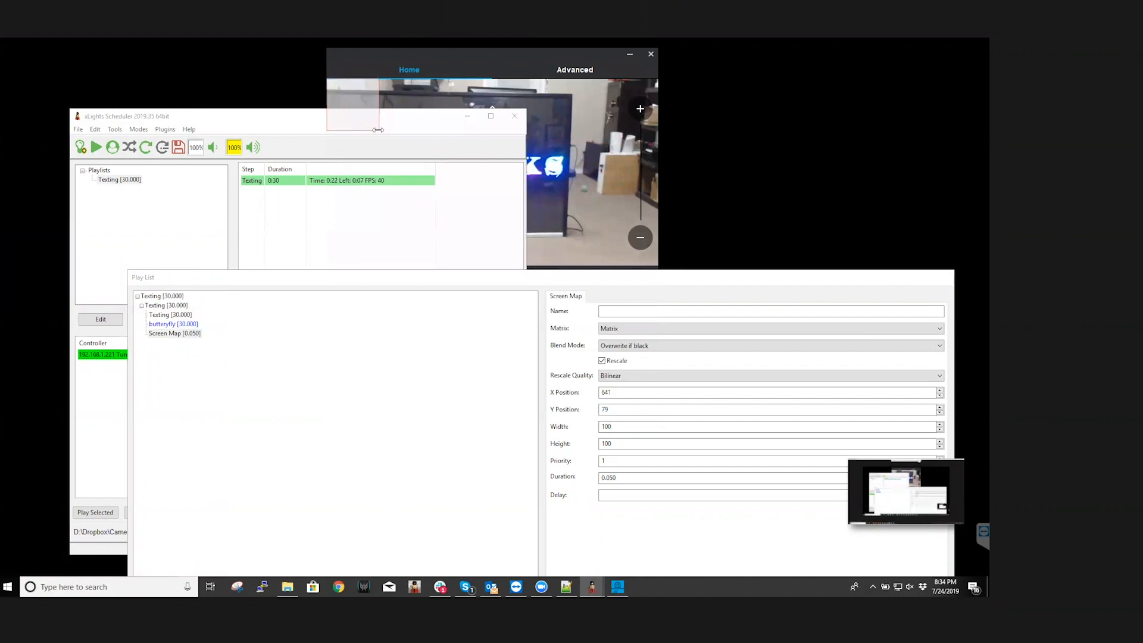
{"action": "left_click_drag", "start_coordinate": [461, 173], "coordinate": [658, 270]}
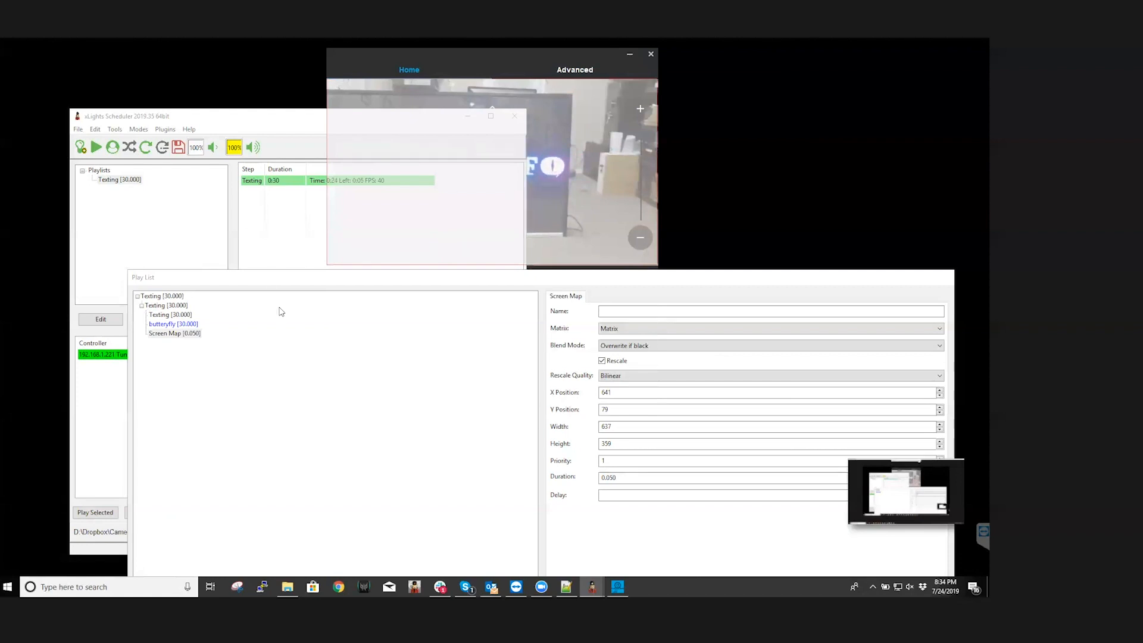
Keep Matrix as the Screen Map item's target and name the item KidsFun
{"action": "left_click_drag", "start_coordinate": [271, 283], "coordinate": [196, 169]}
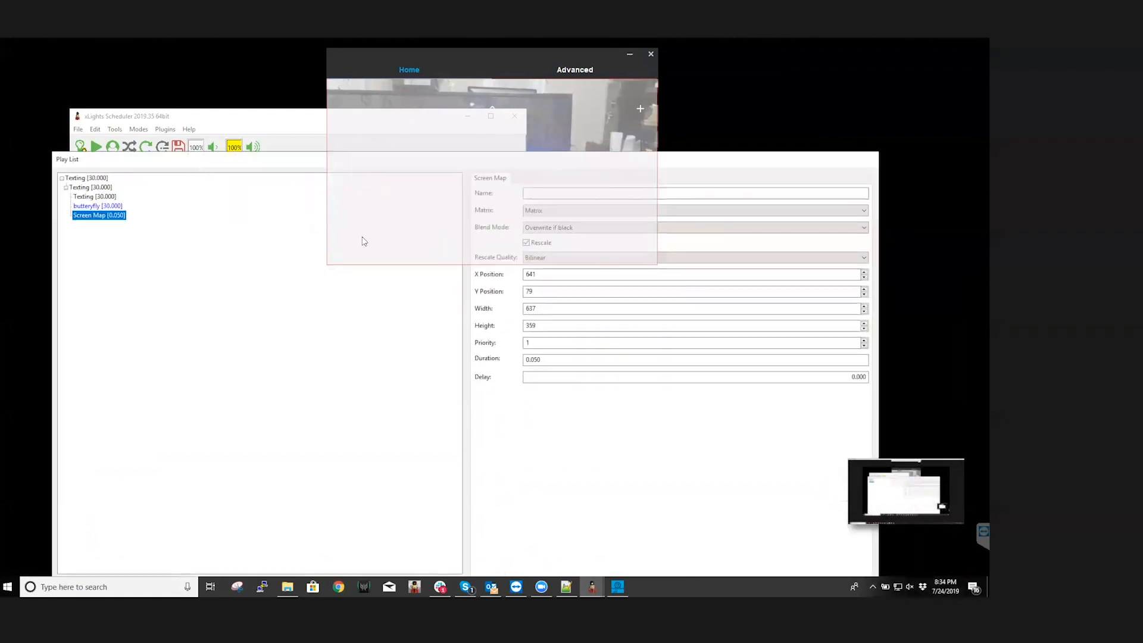
{"action": "left_click_drag", "start_coordinate": [698, 159], "coordinate": [786, 161]}
{"action": "left_click", "coordinate": [677, 215]}
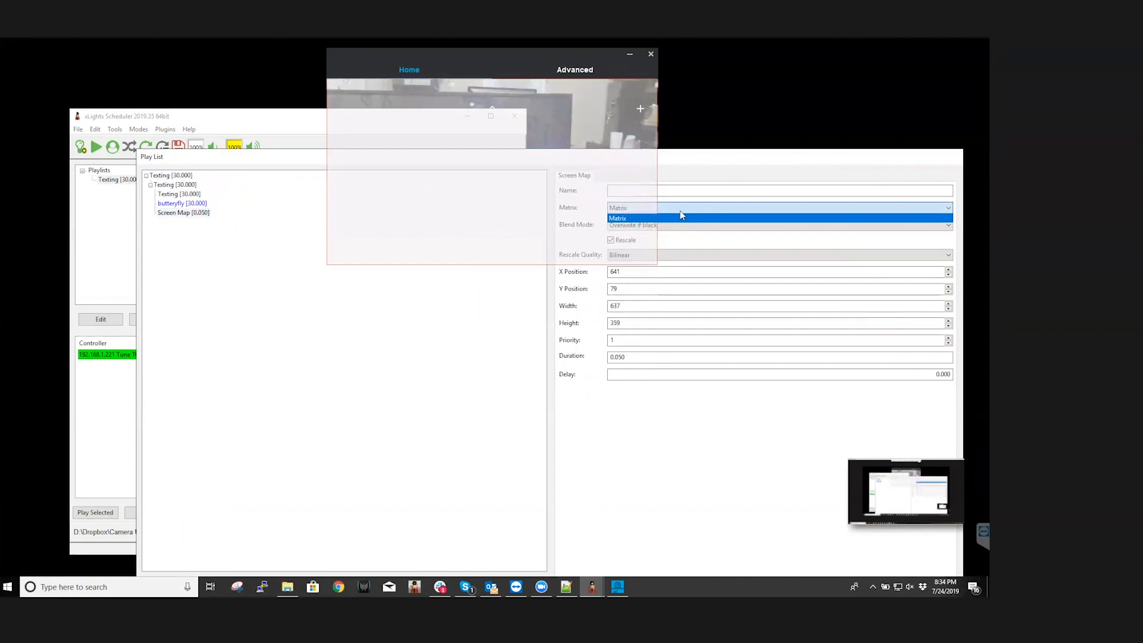
{"action": "left_click", "coordinate": [680, 213]}
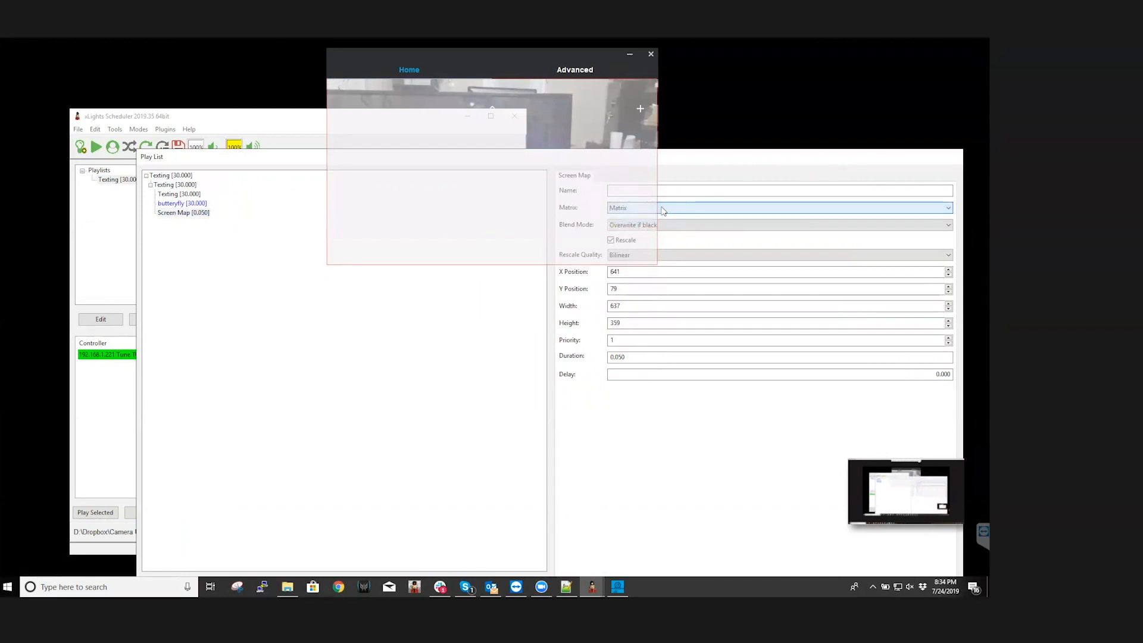
{"action": "left_click_drag", "start_coordinate": [687, 154], "coordinate": [683, 304]}
{"action": "left_click", "coordinate": [626, 325]}
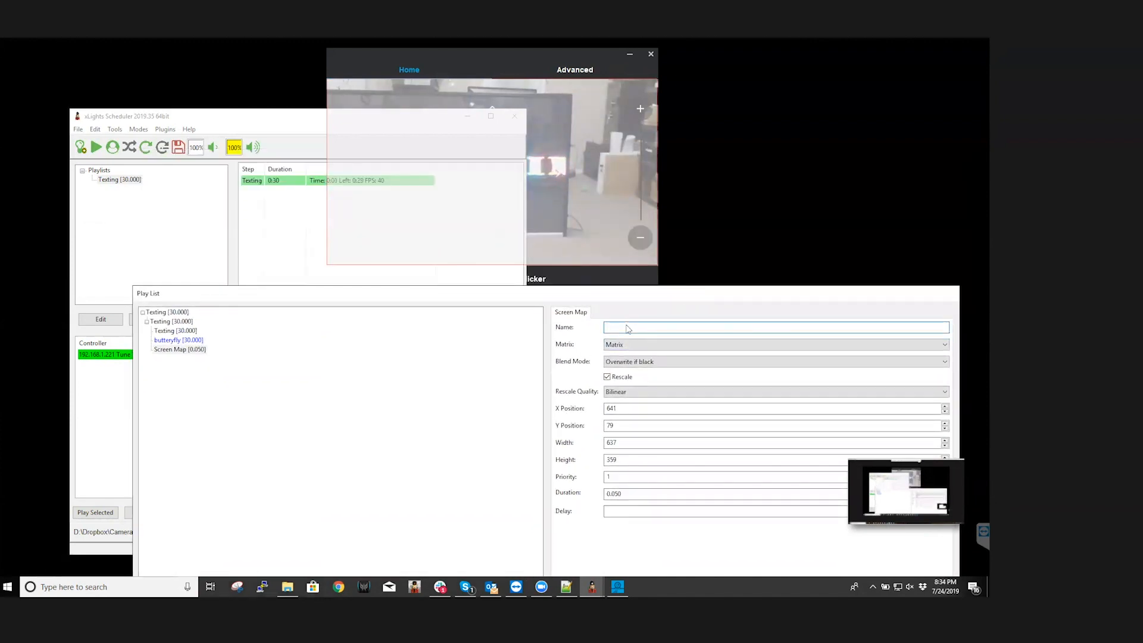
{"action": "type", "text": "KidsFun"}
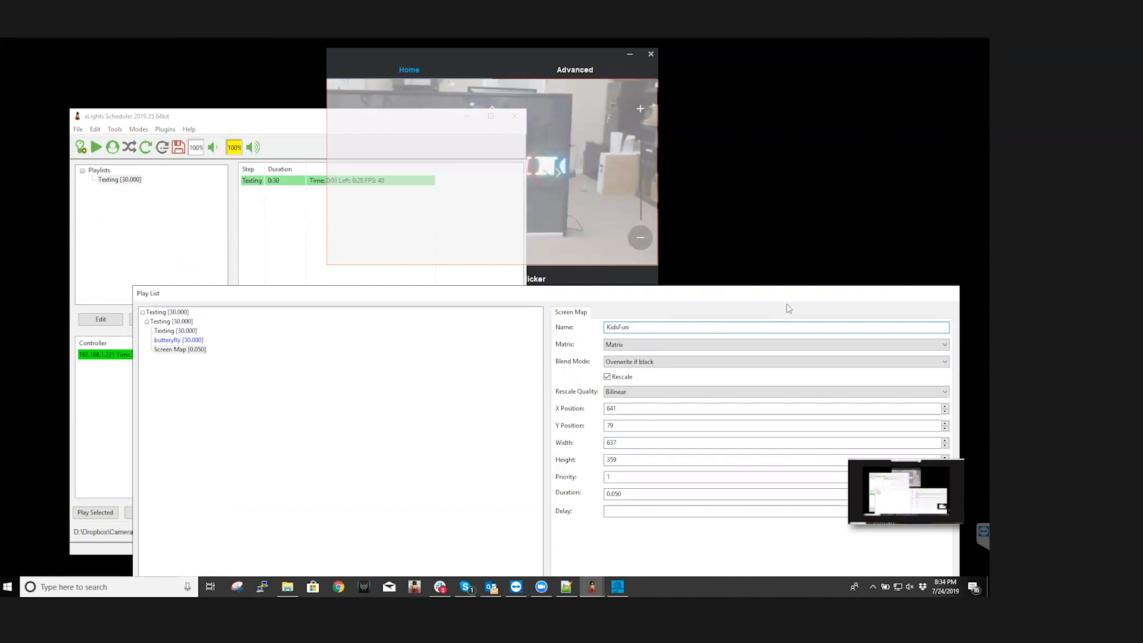
Accept the playlist with the KidsFun screen map and save the schedule
{"action": "left_click_drag", "start_coordinate": [783, 299], "coordinate": [794, 248]}
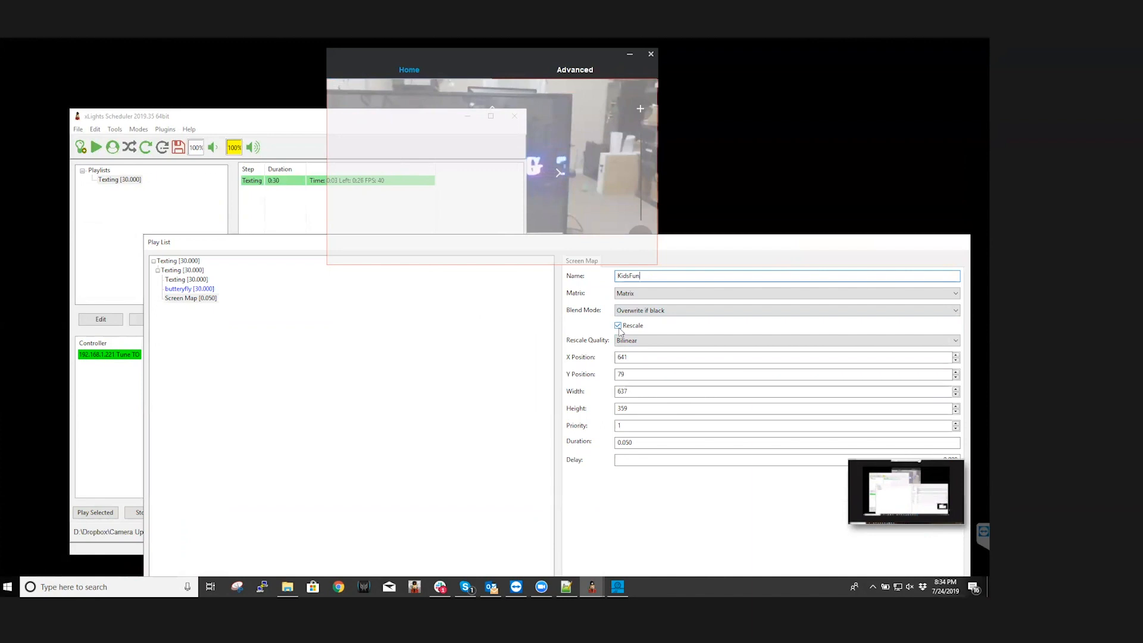
{"action": "left_click", "coordinate": [646, 424]}
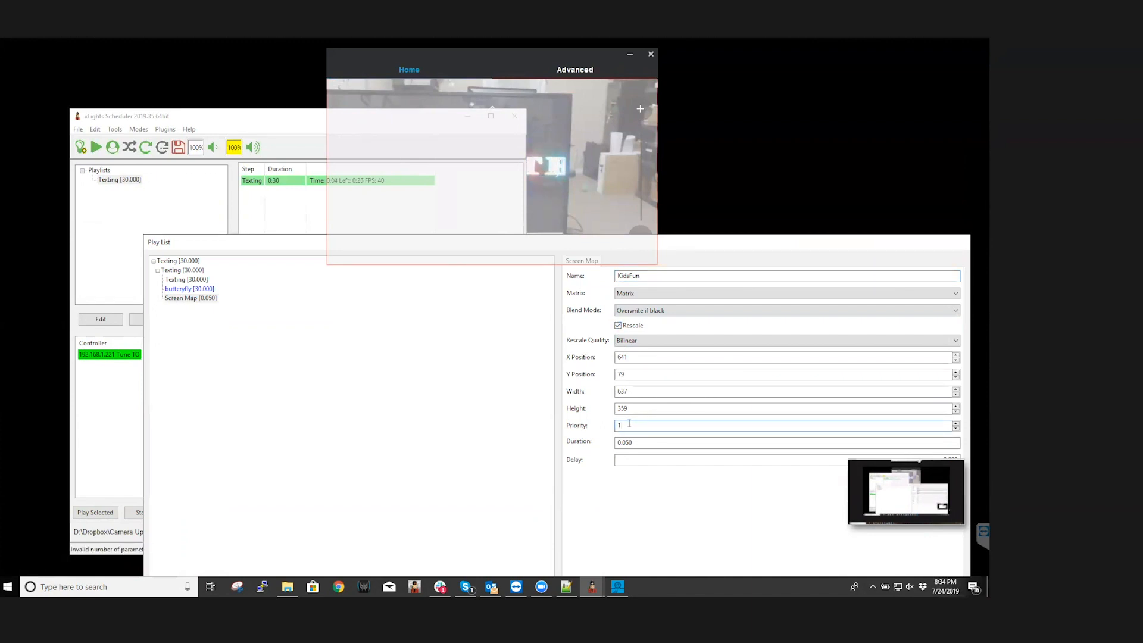
{"action": "left_click_drag", "start_coordinate": [724, 242], "coordinate": [705, 125]}
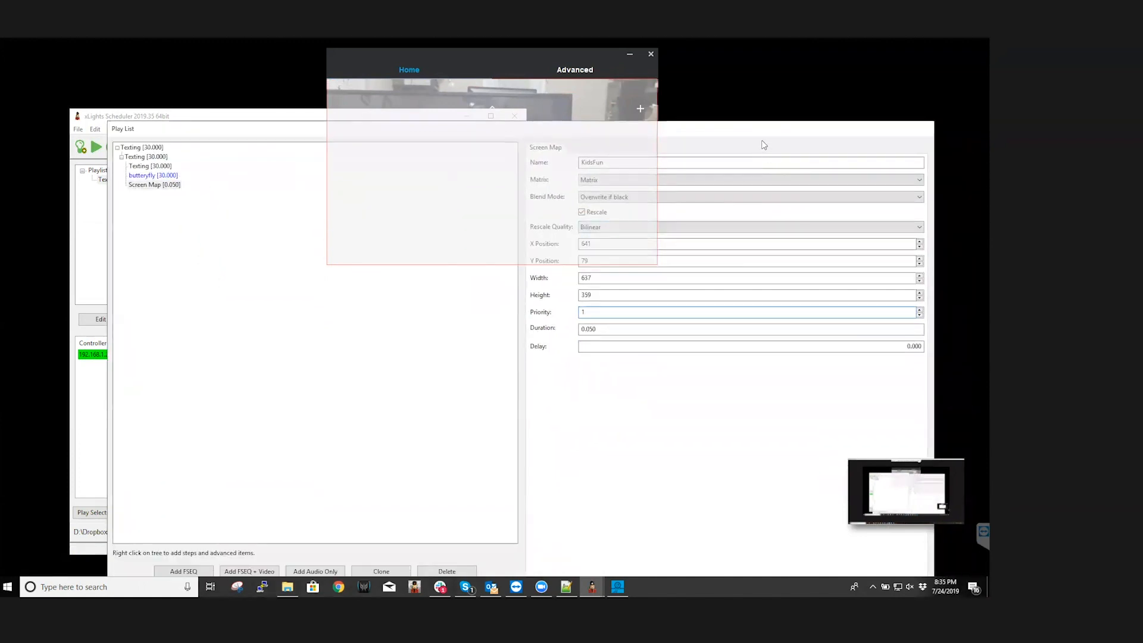
{"action": "left_click", "coordinate": [446, 536]}
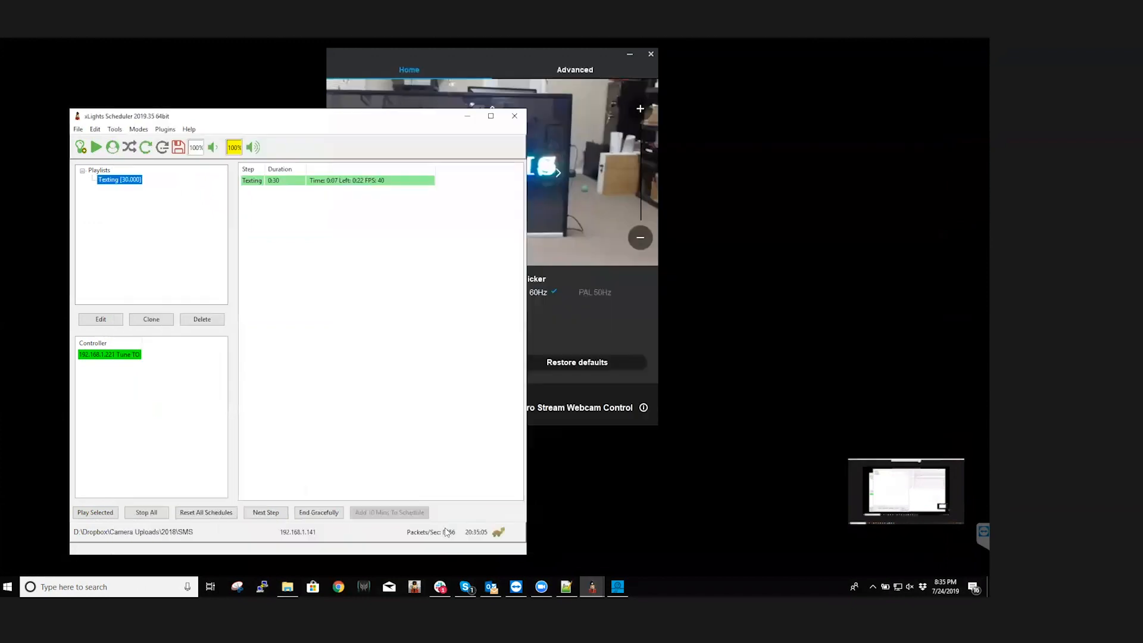
Stop all playback, play the Texting playlist again and move the scheduler window away from the webcam preview
{"action": "left_click", "coordinate": [153, 516]}
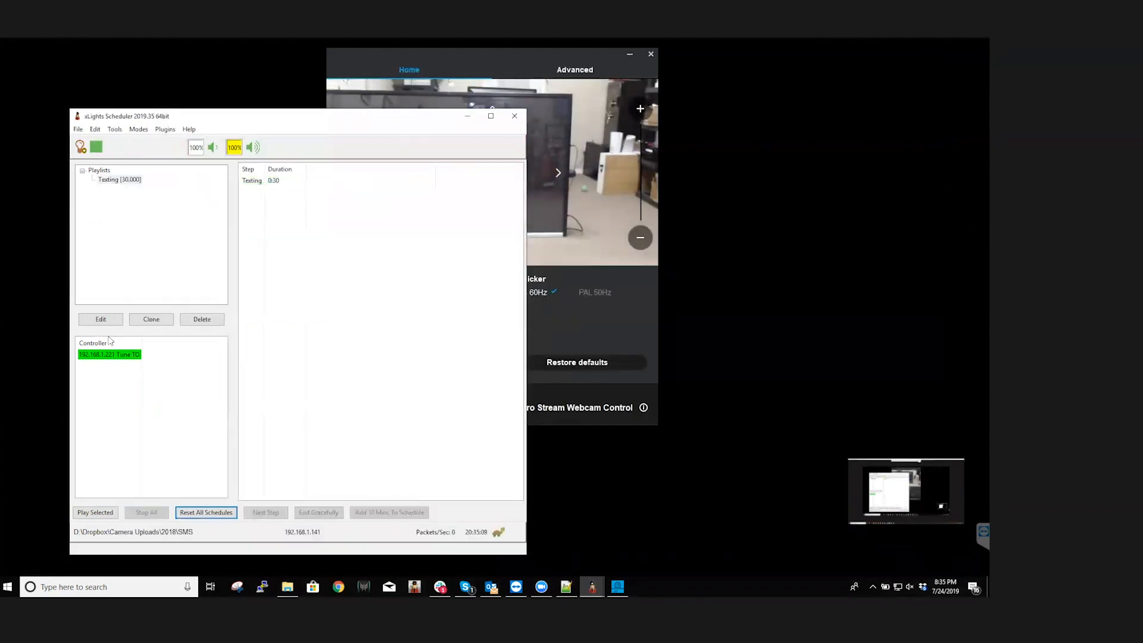
{"action": "left_click", "coordinate": [111, 513]}
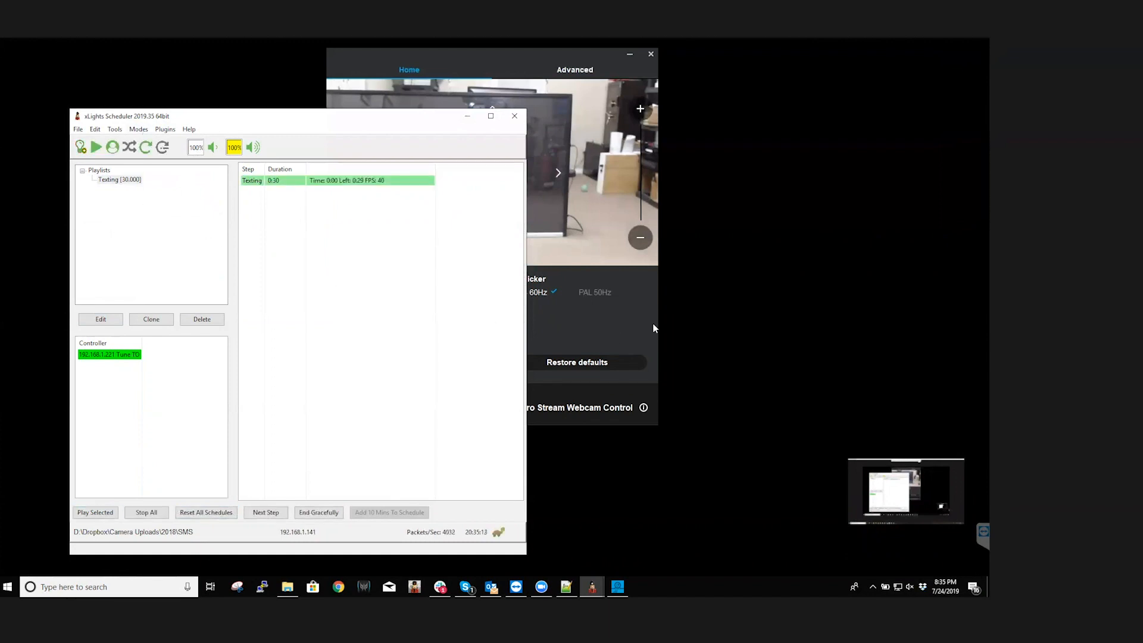
{"action": "left_click_drag", "start_coordinate": [440, 119], "coordinate": [736, 234]}
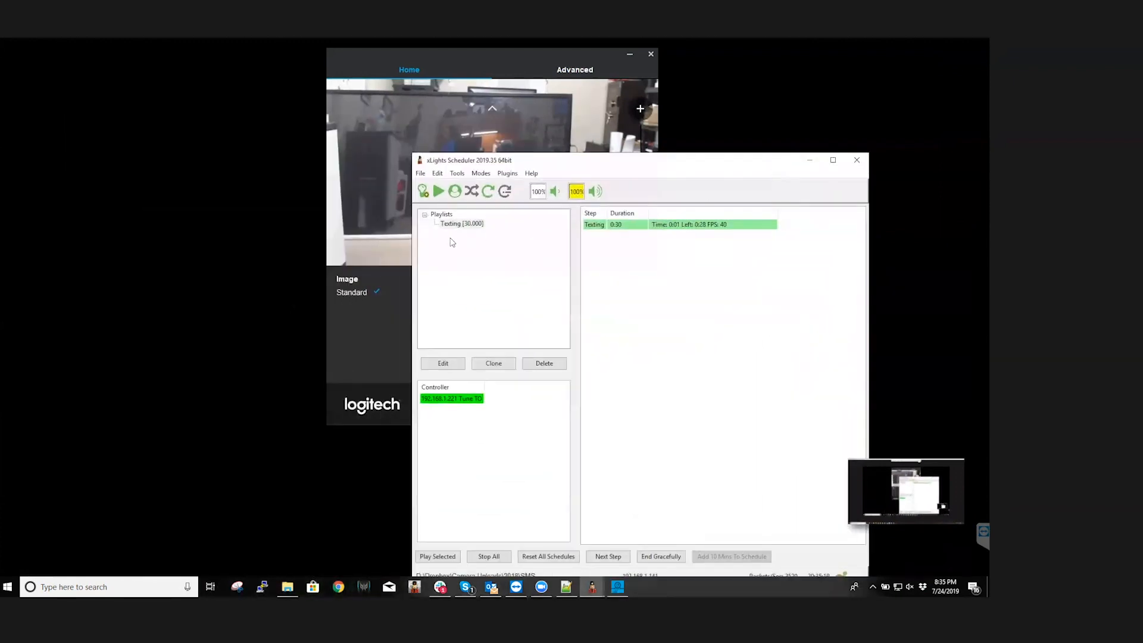
Reopen the Texting playlist, lower the KidsFun item's priority by one, accept the change and save the schedule
{"action": "left_click", "coordinate": [455, 227]}
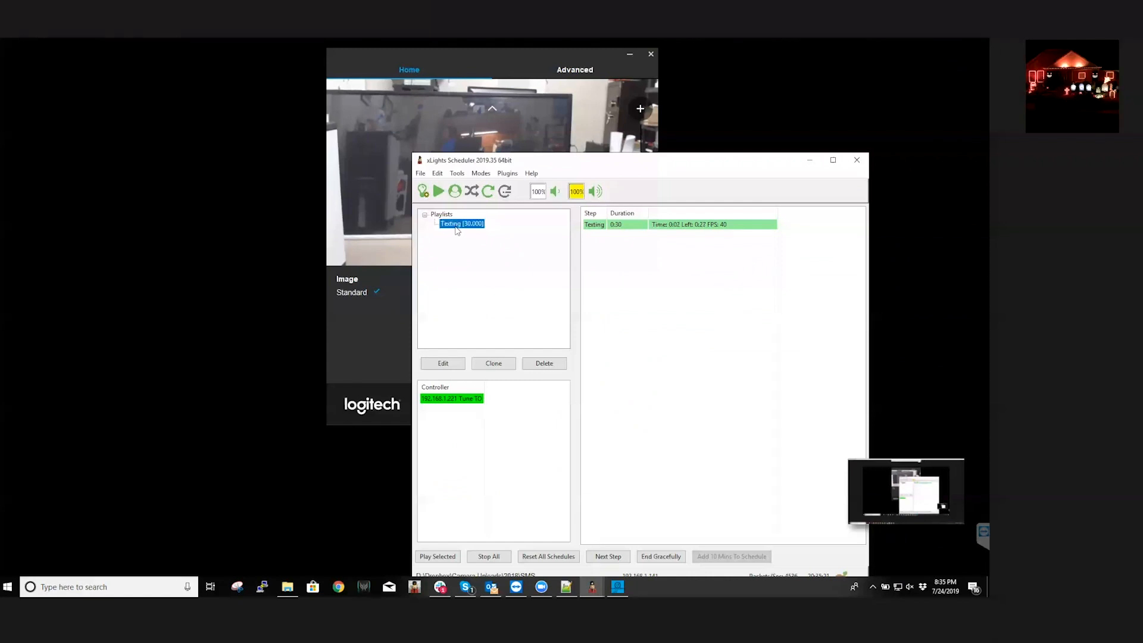
{"action": "double_click", "coordinate": [457, 228]}
{"action": "left_click", "coordinate": [162, 127]}
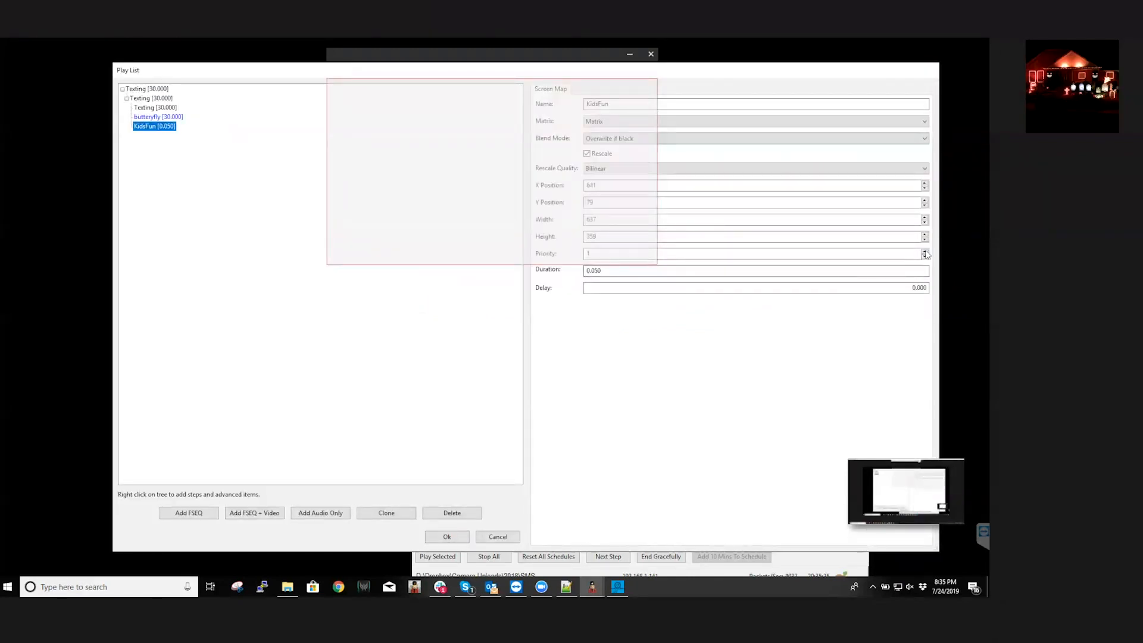
{"action": "left_click", "coordinate": [925, 256]}
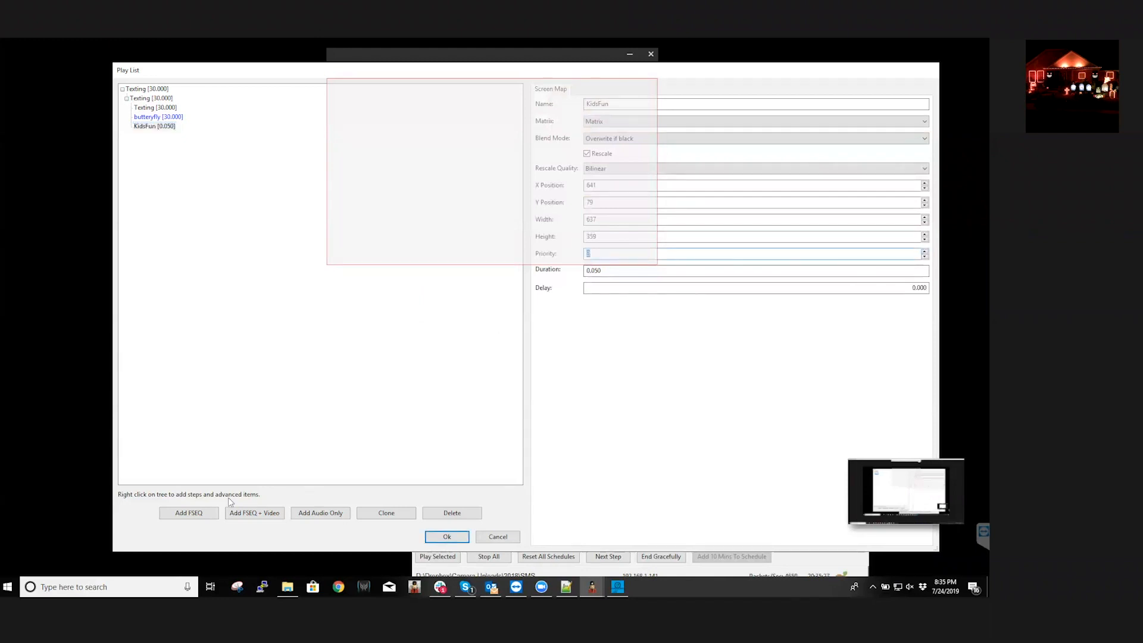
{"action": "left_click", "coordinate": [447, 537]}
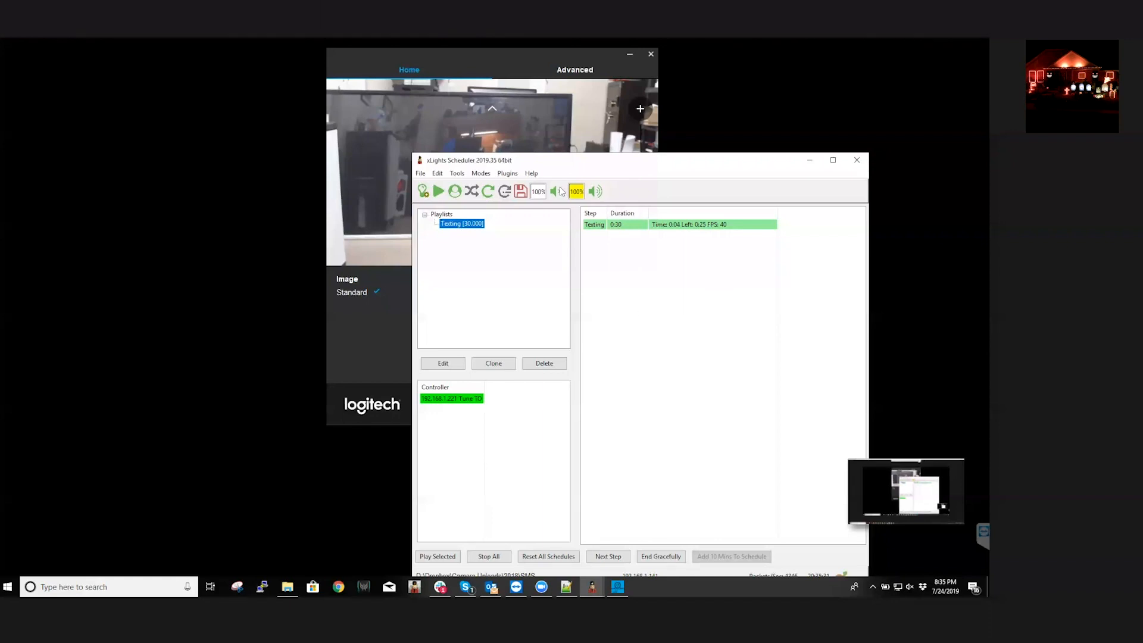
{"action": "left_click", "coordinate": [519, 194]}
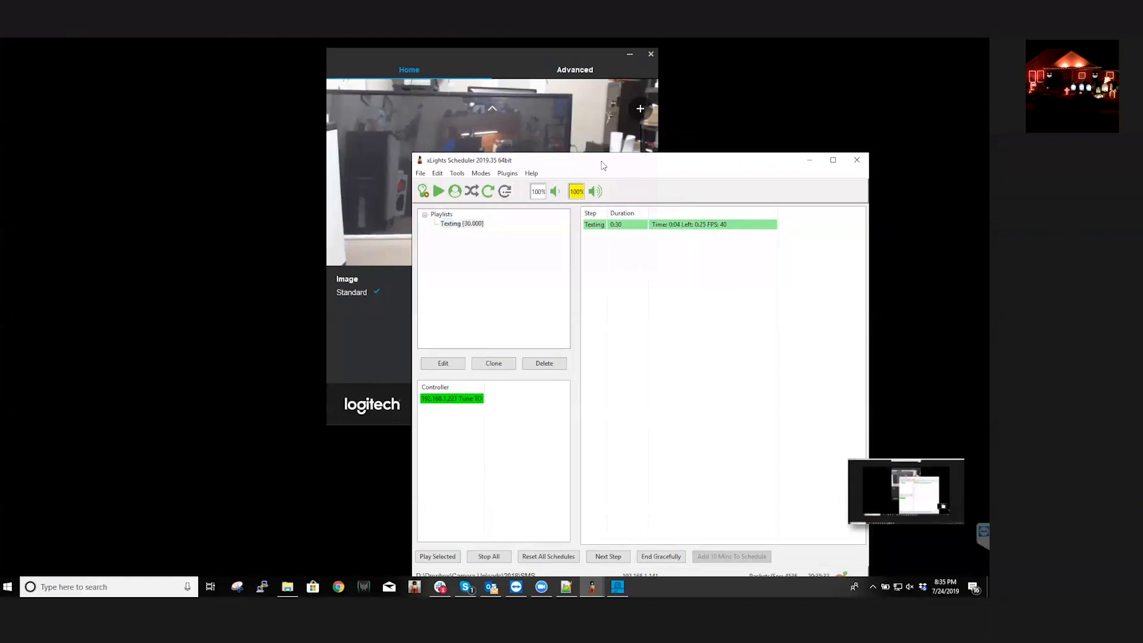
Restart the Texting playlist and uncover the webcam preview so its image is mapped onto the matrix
{"action": "left_click_drag", "start_coordinate": [601, 162], "coordinate": [643, 156]}
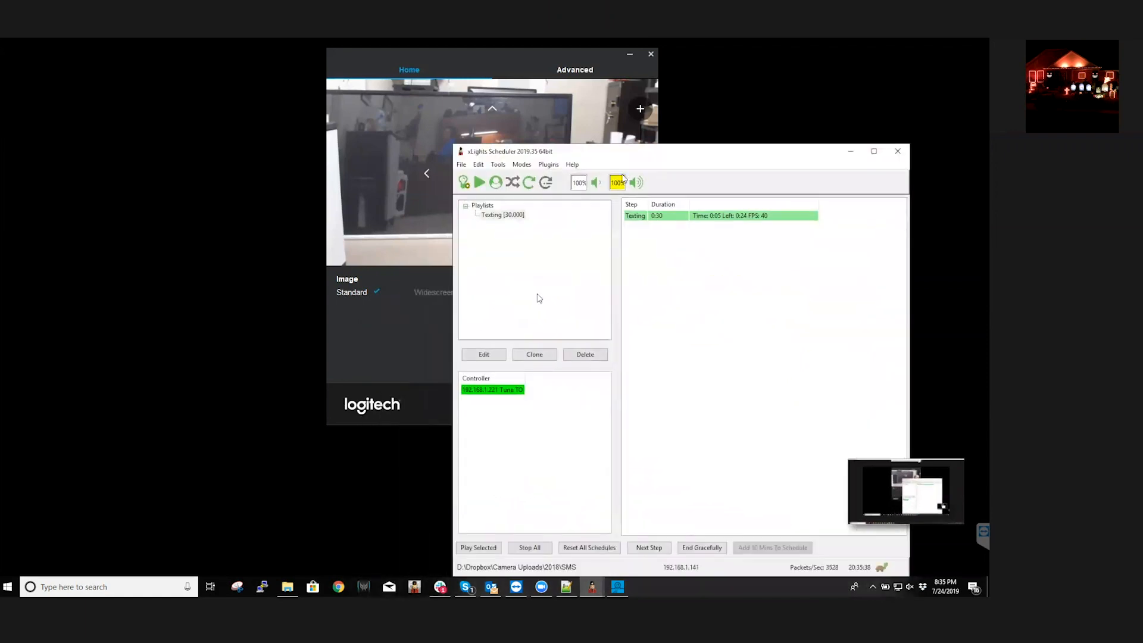
{"action": "left_click", "coordinate": [529, 547]}
{"action": "left_click", "coordinate": [478, 547]}
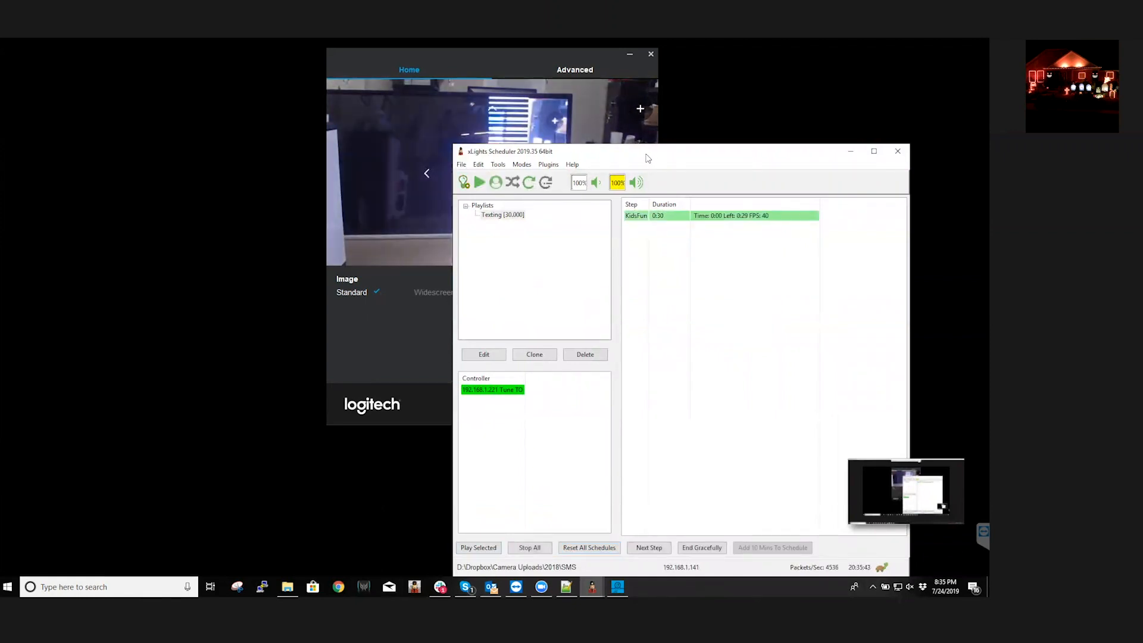
{"action": "left_click_drag", "start_coordinate": [657, 163], "coordinate": [558, 305]}
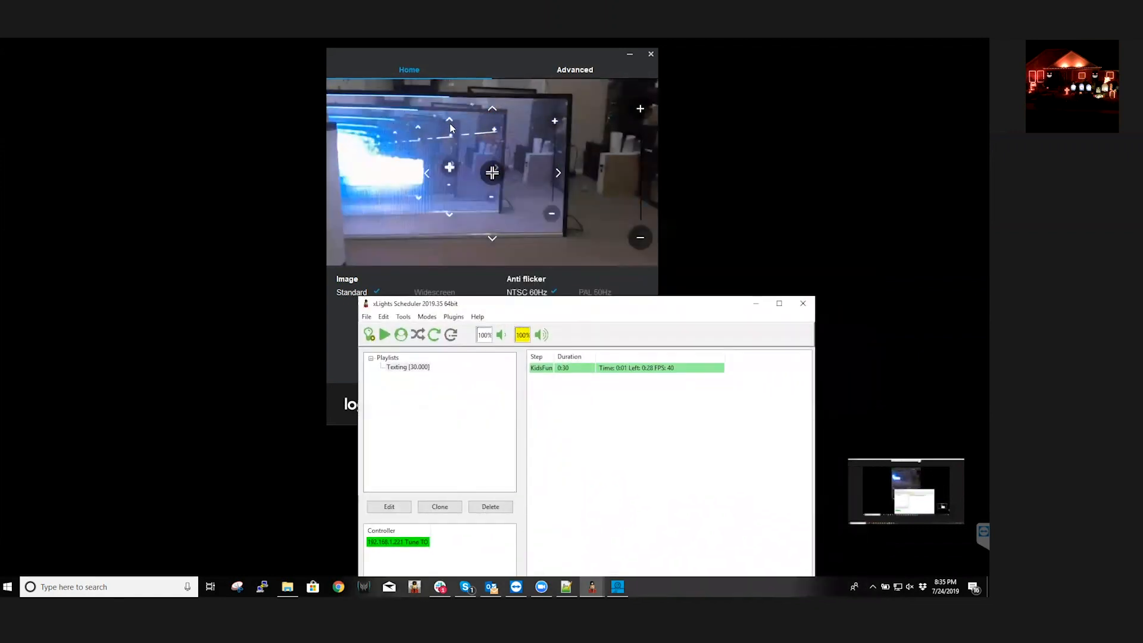
Cover and uncover the webcam preview with the scheduler window, stop all playback and close the webcam control window
{"action": "left_click_drag", "start_coordinate": [616, 307], "coordinate": [546, 115]}
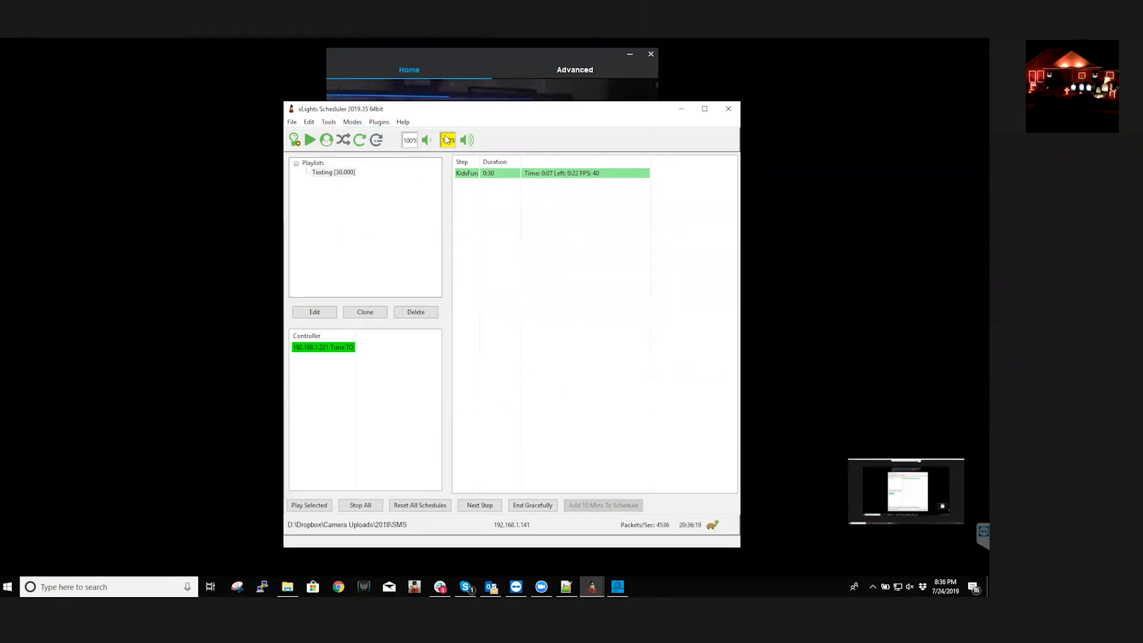
{"action": "left_click_drag", "start_coordinate": [504, 113], "coordinate": [563, 289]}
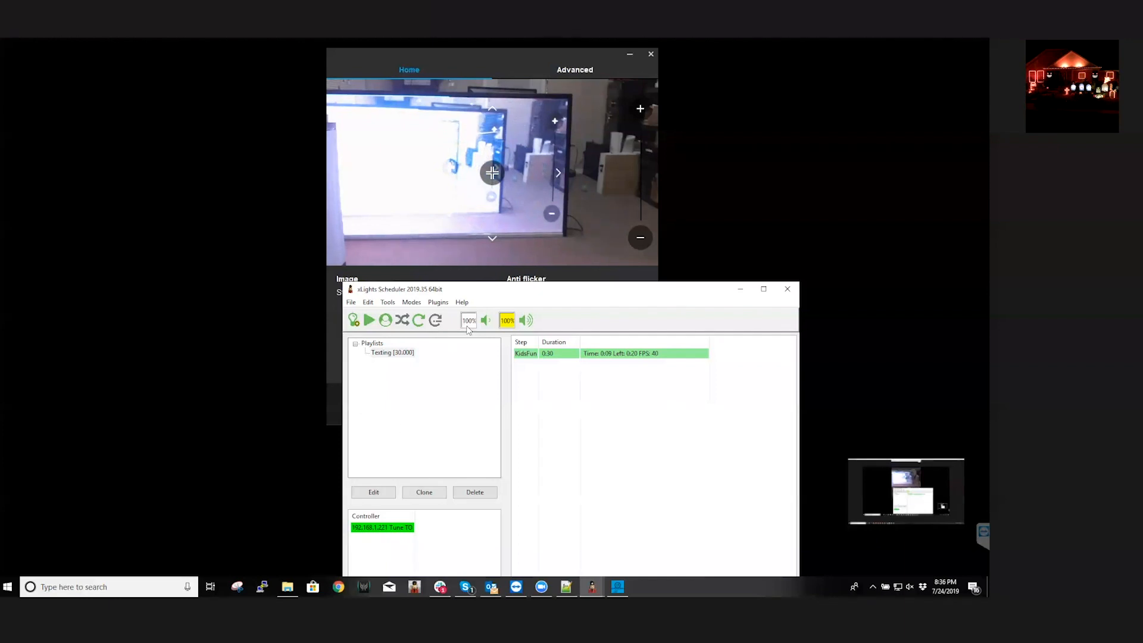
{"action": "left_click_drag", "start_coordinate": [506, 290], "coordinate": [524, 96]}
{"action": "left_click", "coordinate": [447, 493]}
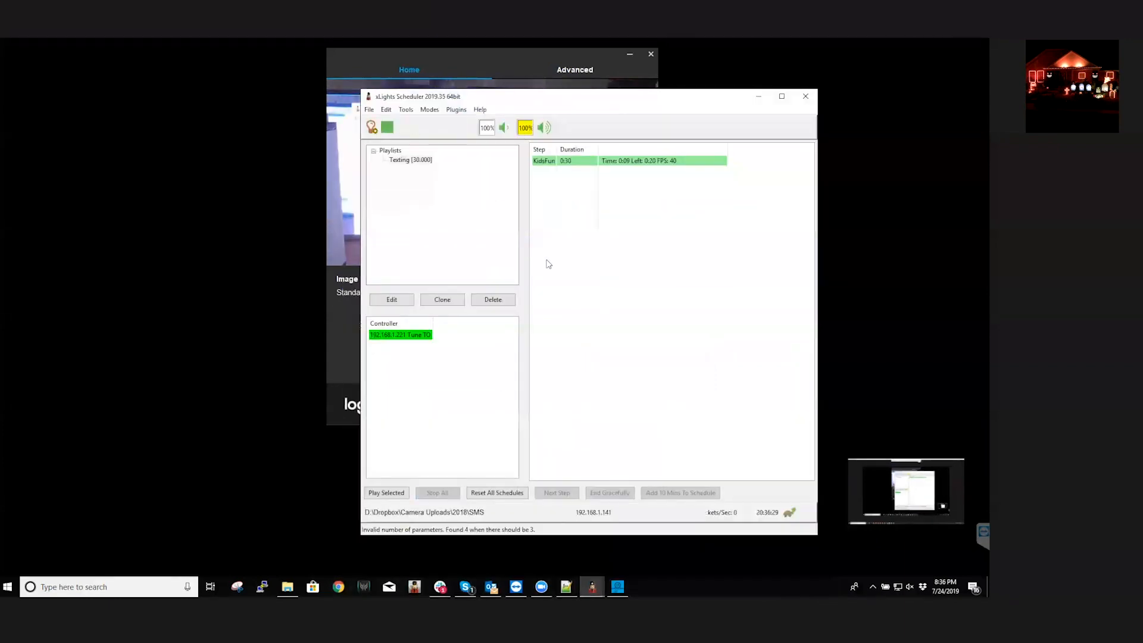
{"action": "left_click", "coordinate": [649, 57]}
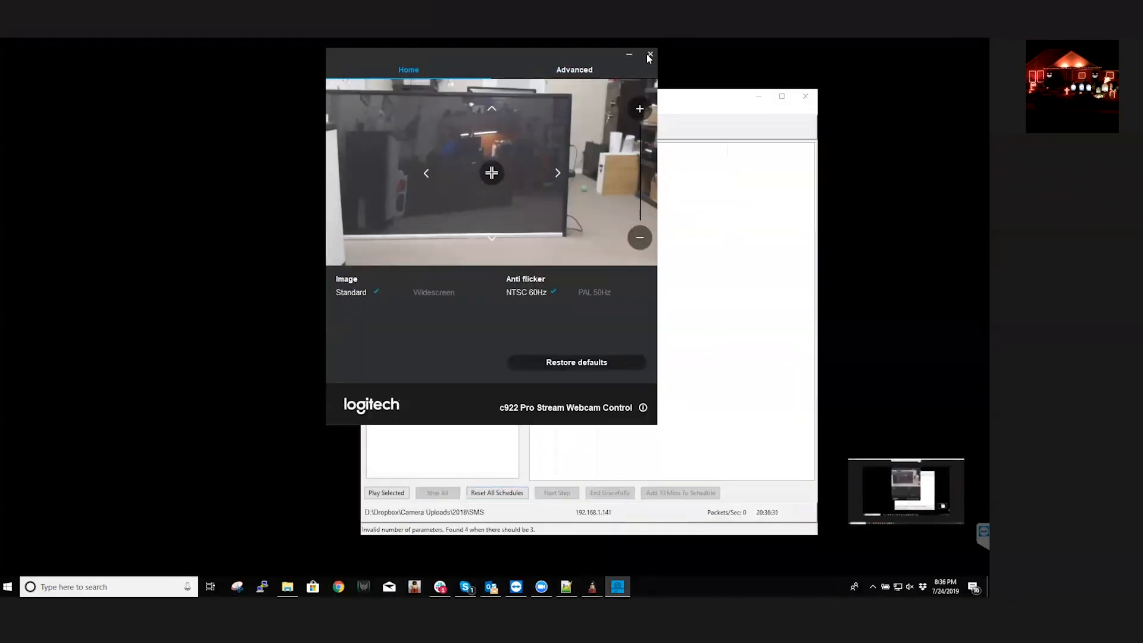
{"action": "left_click", "coordinate": [650, 54]}
{"action": "left_click_drag", "start_coordinate": [592, 103], "coordinate": [513, 86]}
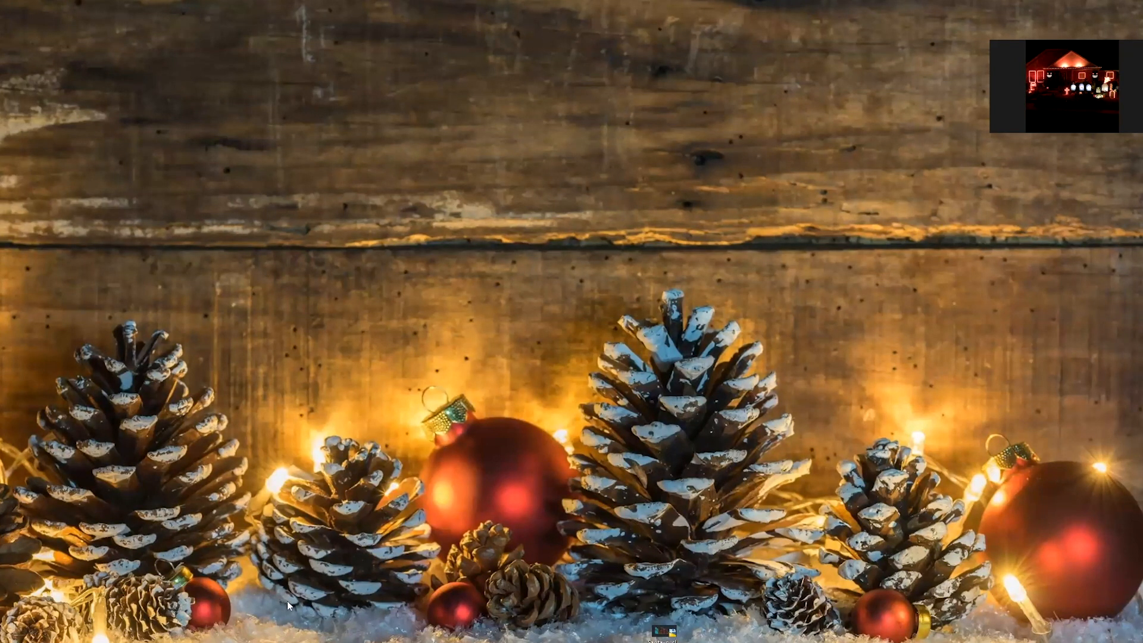
{"action": "mouse_move", "coordinate": [274, 642]}
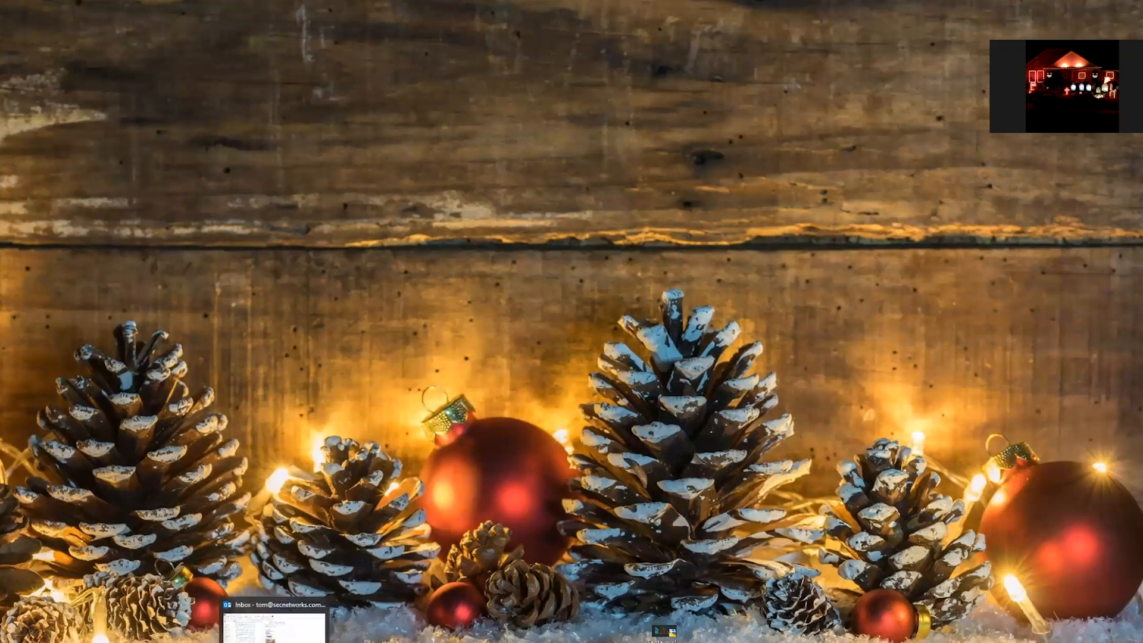
{"action": "left_click", "coordinate": [337, 641]}
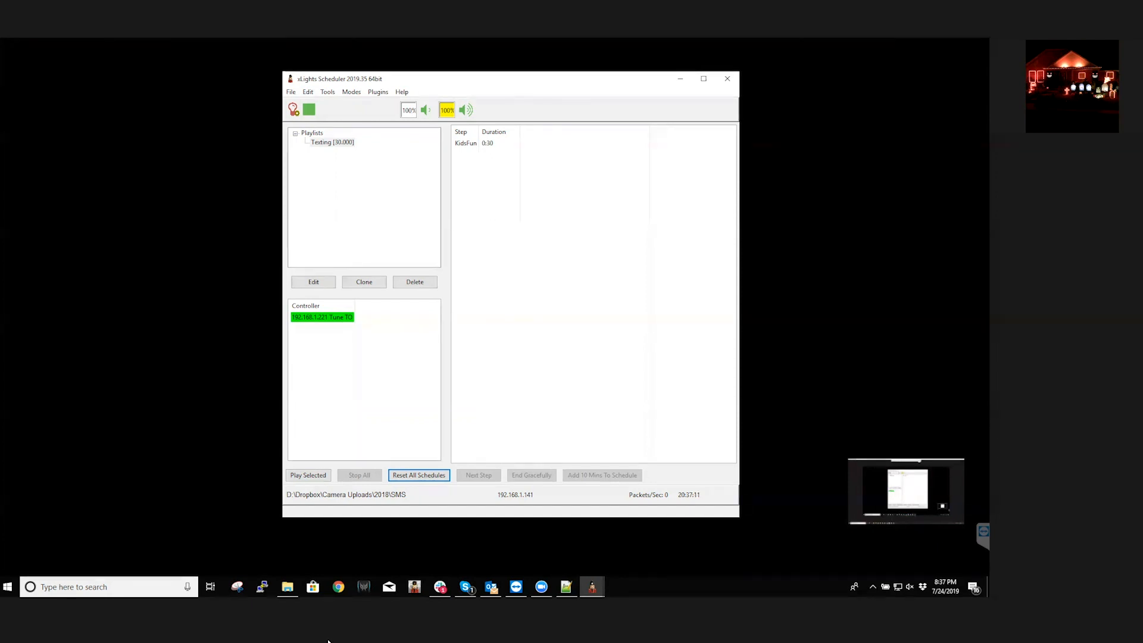
{"action": "left_click", "coordinate": [392, 475]}
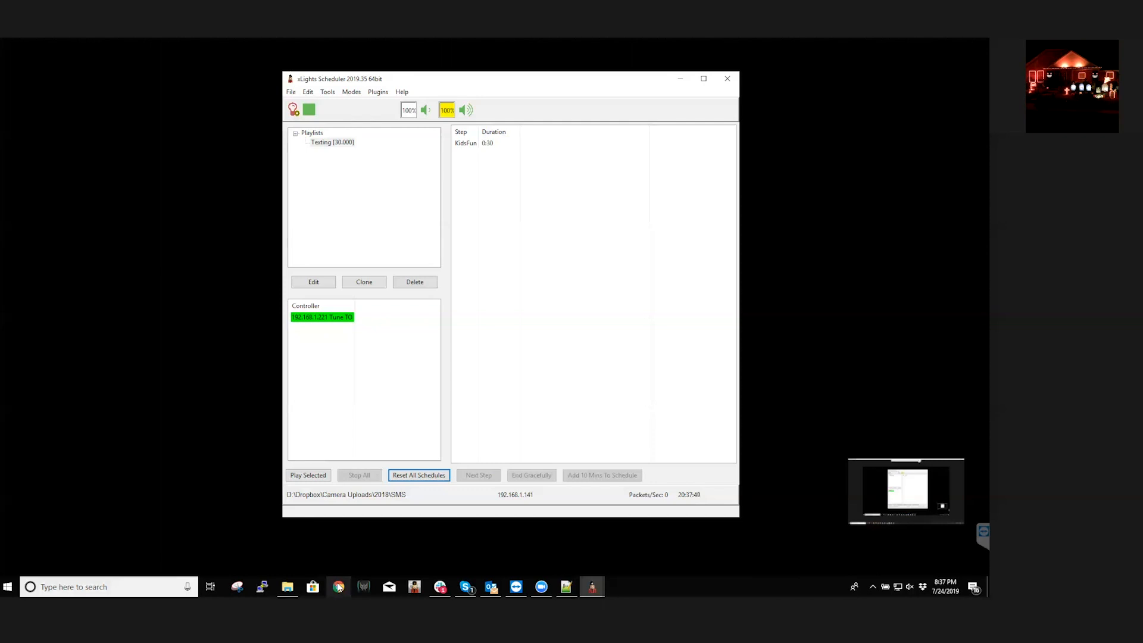
Switch to the browser's Programmable SMS Dashboard and examine the message bodies of the recent reply and incoming messages
{"action": "mouse_move", "coordinate": [172, 642]}
{"action": "left_click", "coordinate": [228, 625]}
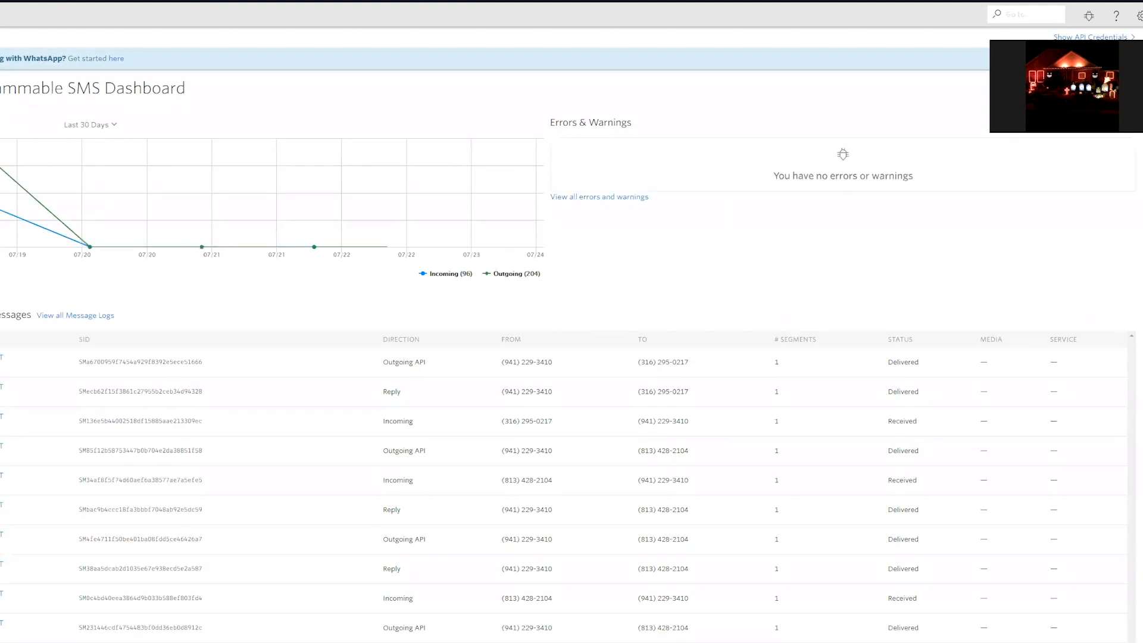
{"action": "mouse_move", "coordinate": [440, 386]}
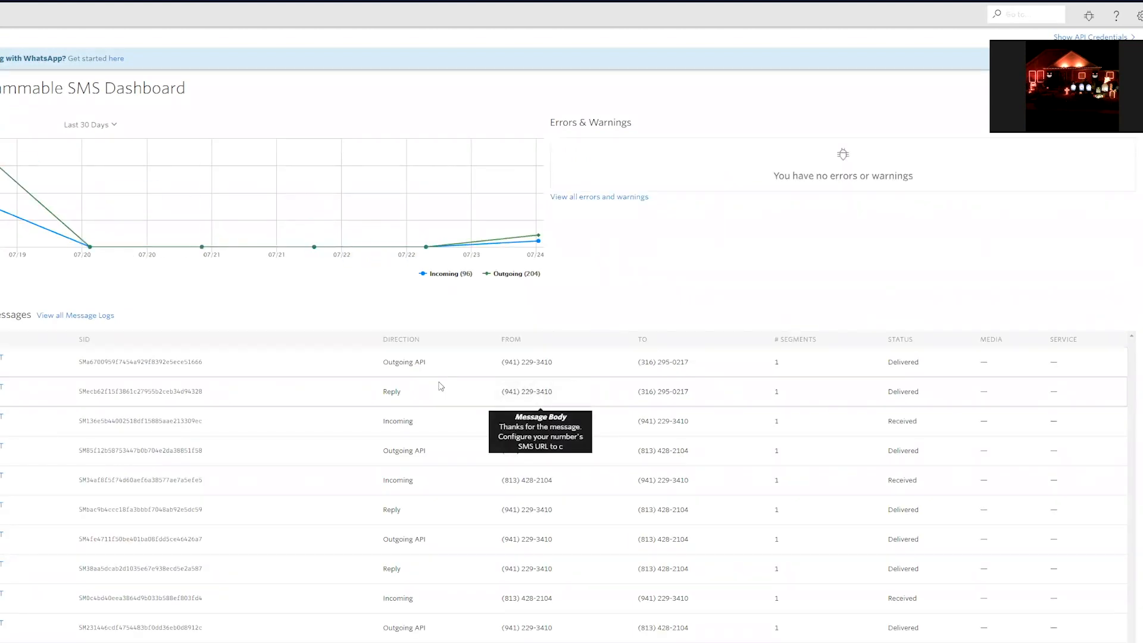
{"action": "mouse_move", "coordinate": [544, 429]}
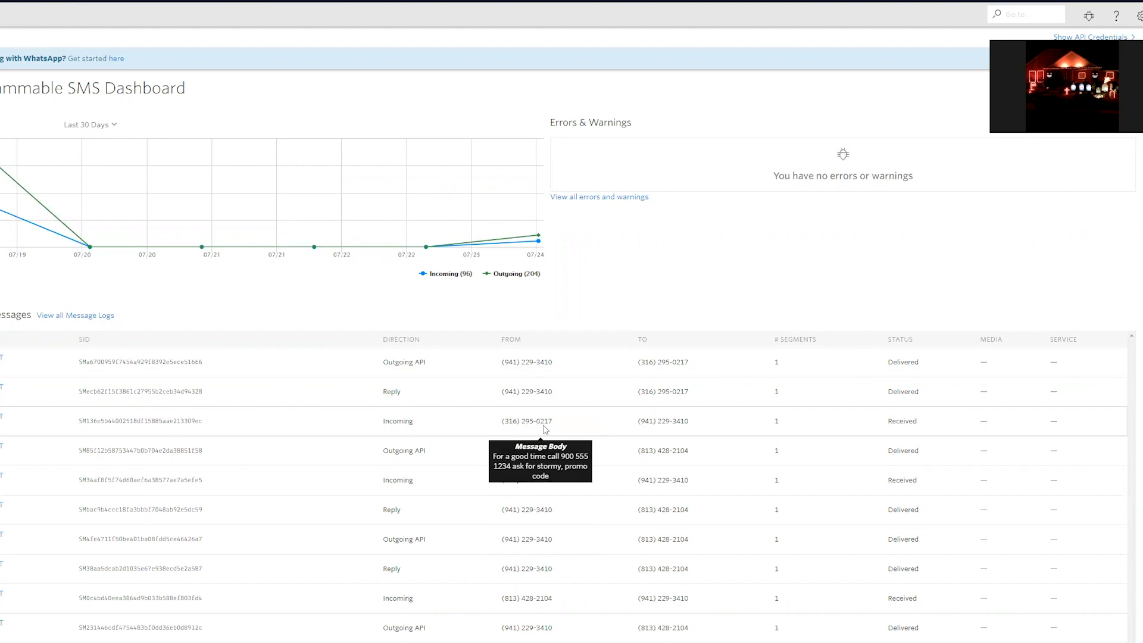
Highlight the sender number of the newest outgoing message and examine the message bodies in the recent messages list
{"action": "mouse_move", "coordinate": [553, 361]}
{"action": "mouse_move", "coordinate": [553, 361]}
{"action": "left_mouse_down"}
{"action": "mouse_move", "coordinate": [503, 358]}
{"action": "mouse_move", "coordinate": [553, 364]}
{"action": "left_mouse_up"}
{"action": "left_click", "coordinate": [501, 361]}
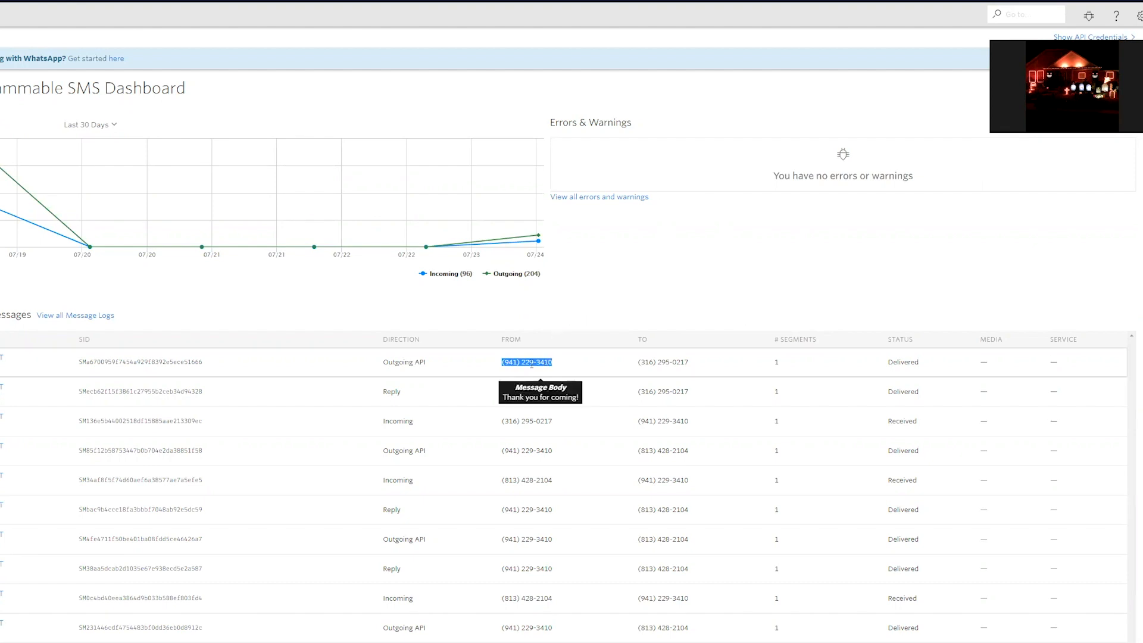
{"action": "left_click", "coordinate": [503, 363]}
{"action": "left_click_drag", "start_coordinate": [503, 362], "coordinate": [553, 362]}
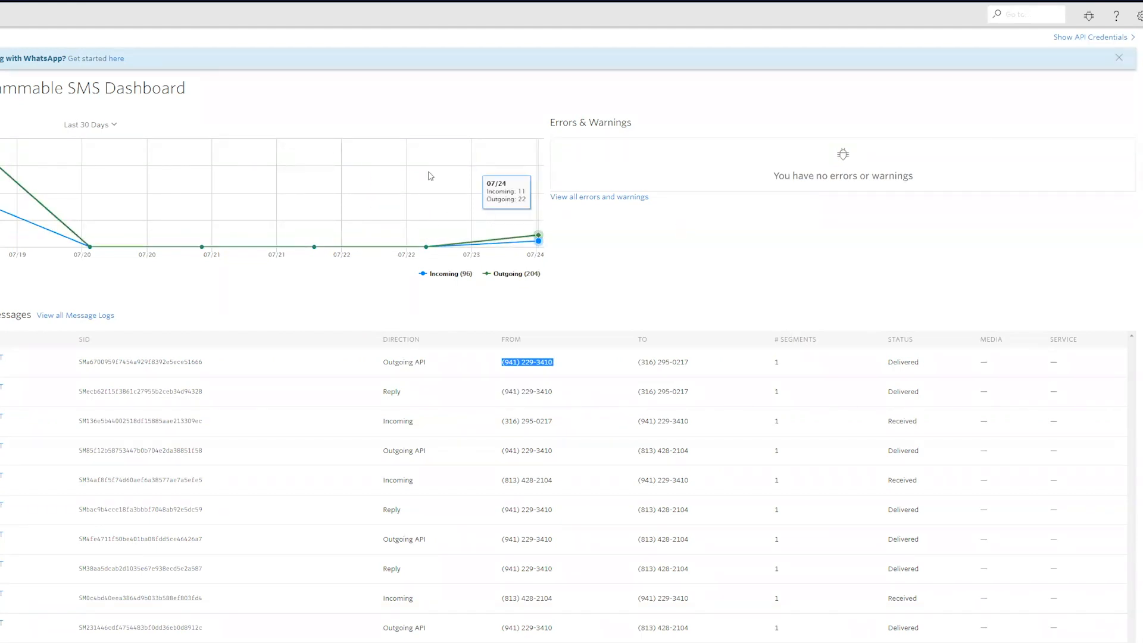
{"action": "left_click", "coordinate": [529, 364]}
{"action": "left_click_drag", "start_coordinate": [503, 362], "coordinate": [553, 359]}
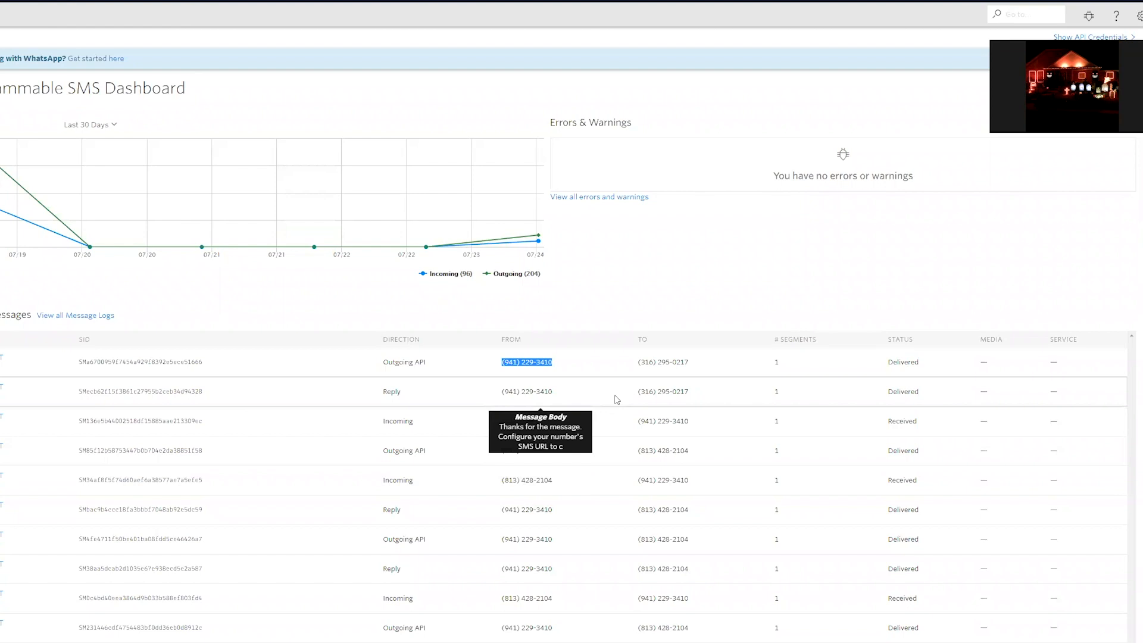
{"action": "scroll", "coordinate": [587, 544], "scroll_direction": "down", "scroll_amount": 1}
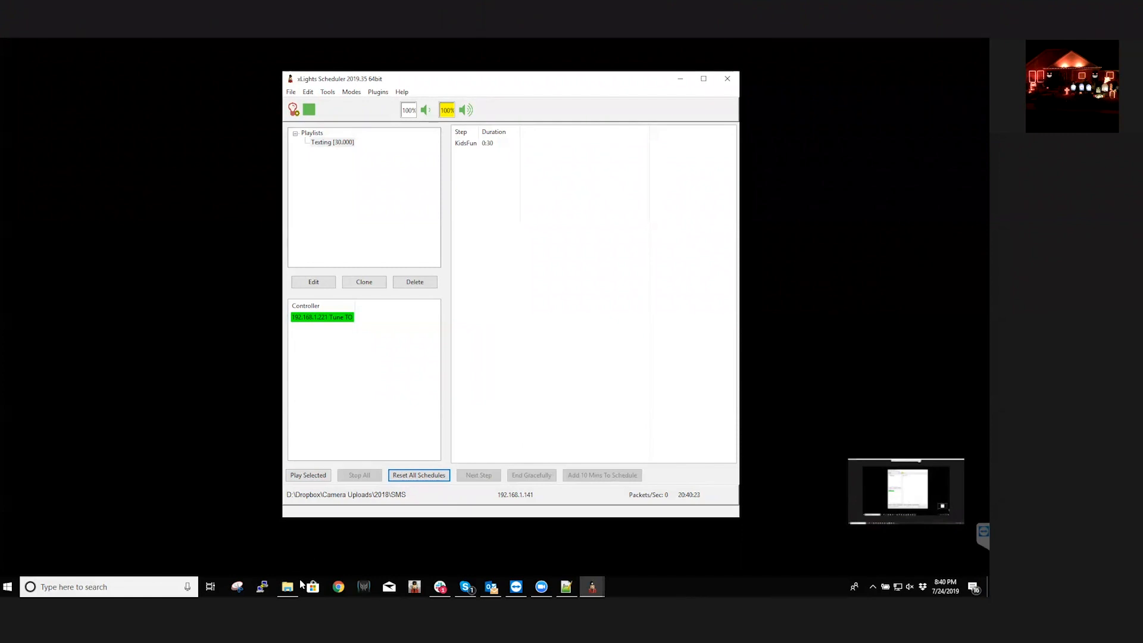
Switch to the Twilio Console's API keys page and highlight the newest key's identifier and the password=KeySecret note
{"action": "mouse_move", "coordinate": [289, 588]}
{"action": "mouse_move", "coordinate": [173, 642]}
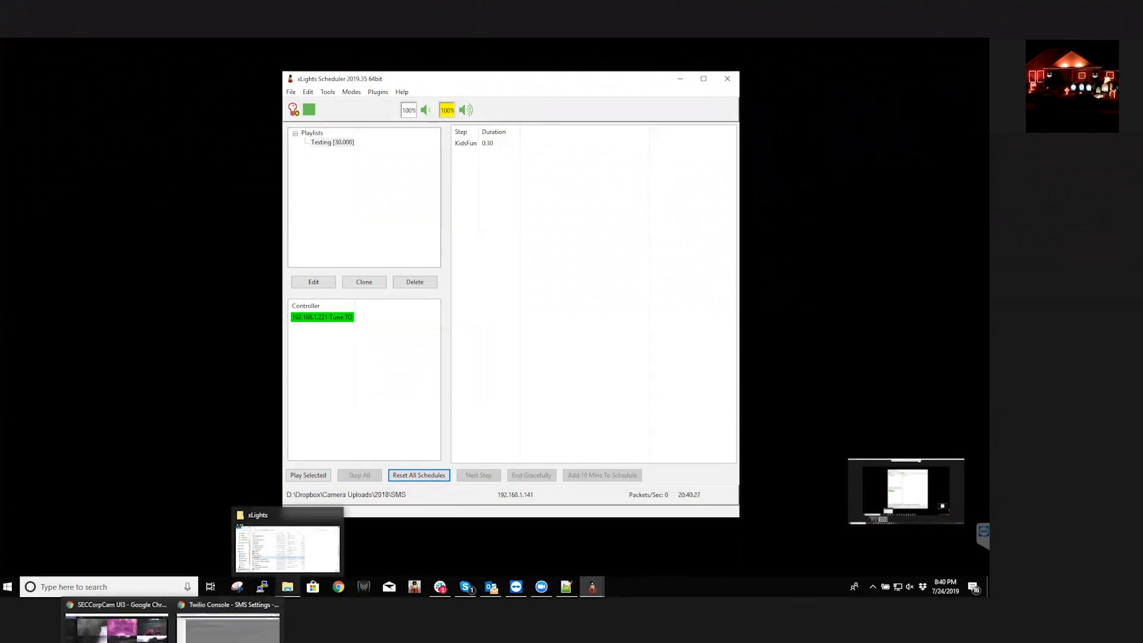
{"action": "left_click", "coordinate": [228, 622]}
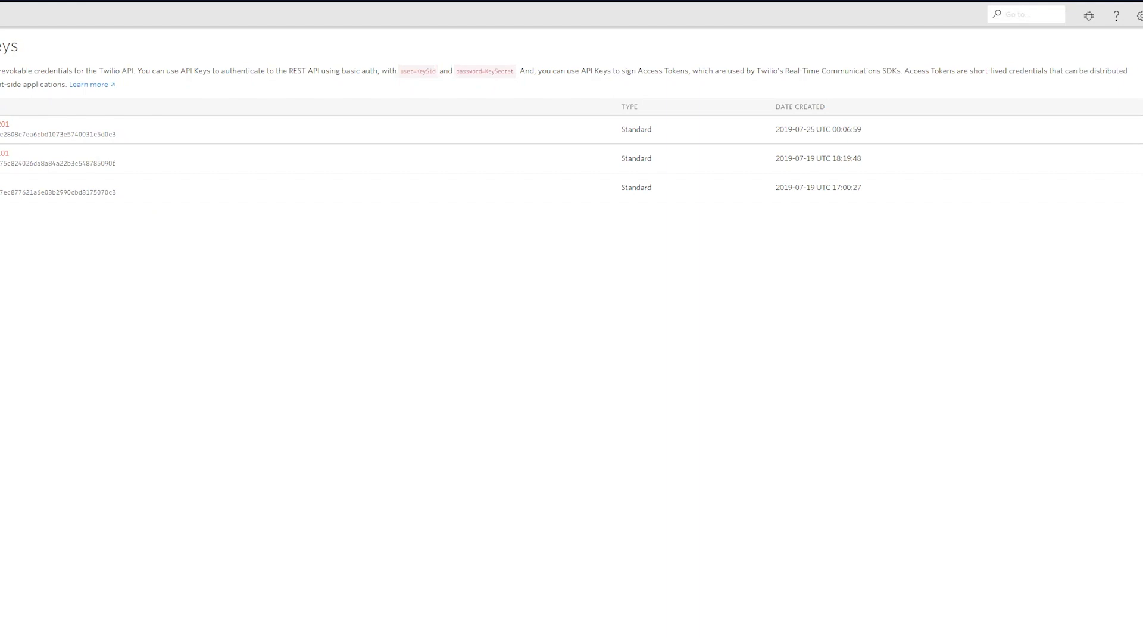
{"action": "left_click_drag", "start_coordinate": [1, 135], "coordinate": [115, 135]}
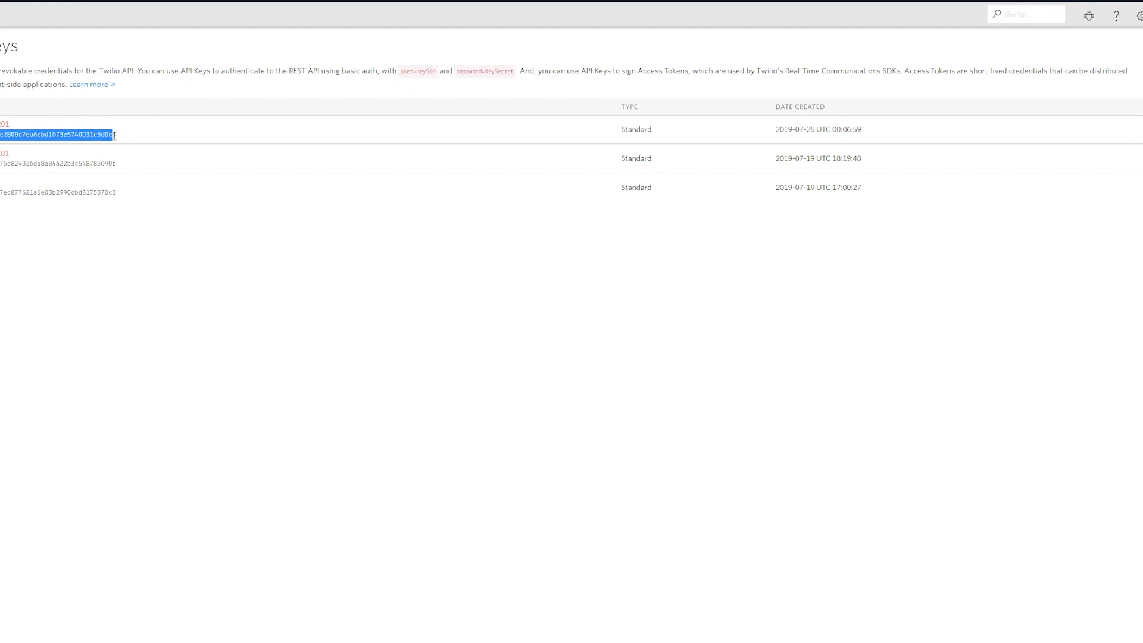
{"action": "left_click", "coordinate": [41, 142]}
{"action": "left_click_drag", "start_coordinate": [2, 134], "coordinate": [116, 134]}
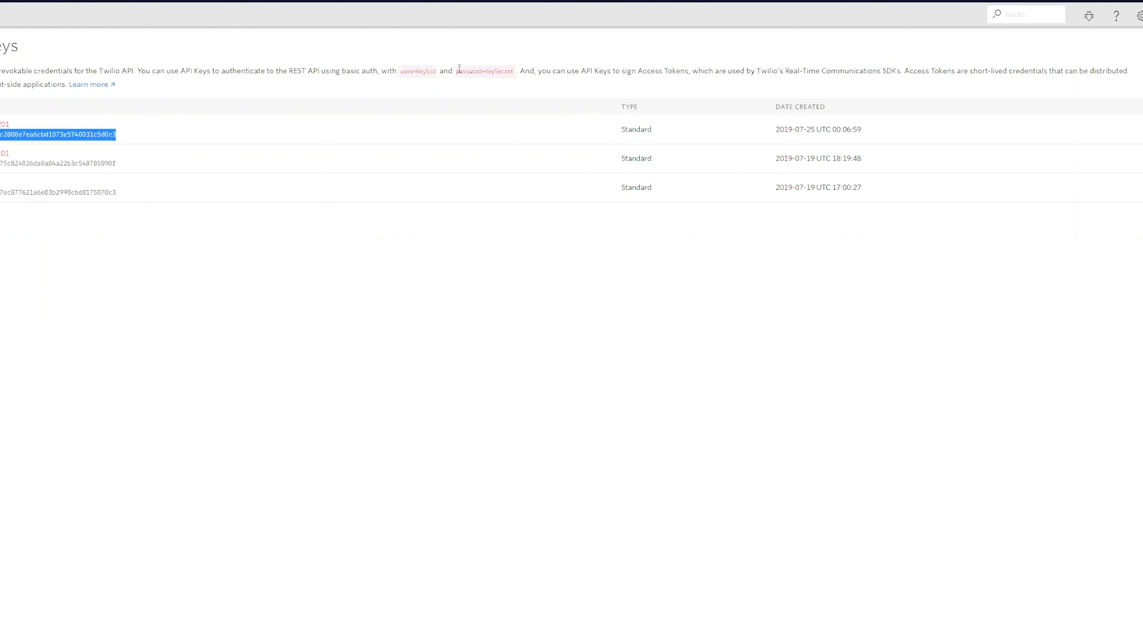
{"action": "left_click_drag", "start_coordinate": [457, 70], "coordinate": [514, 74]}
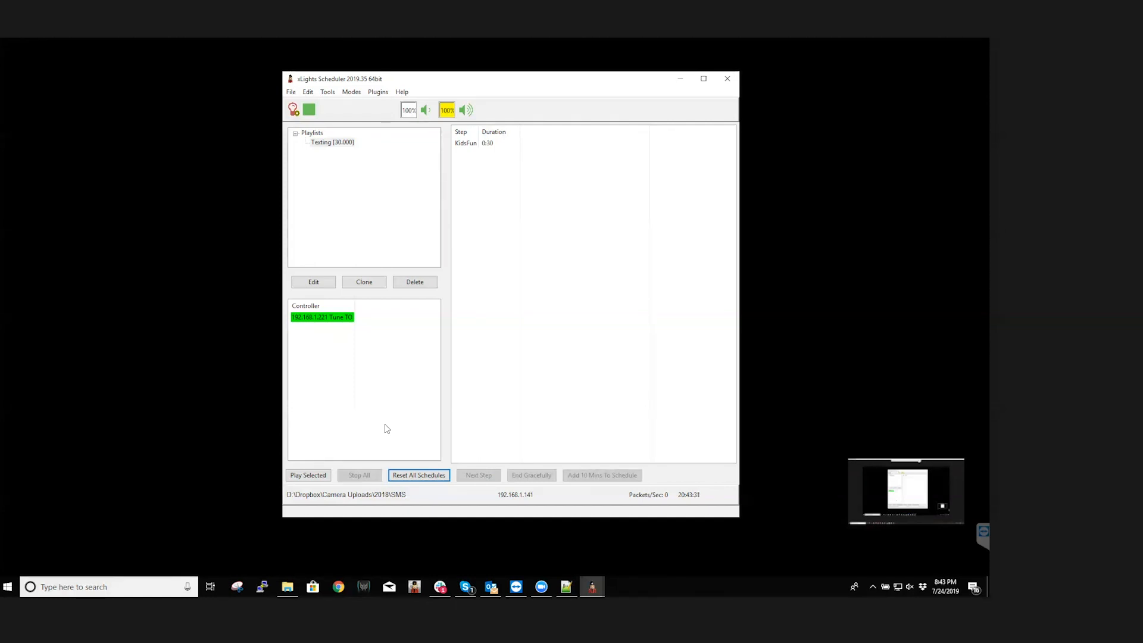
In the scheduler, open the Texting playlist's text item and examine its position fields, orientation choices and movement choices
{"action": "double_click", "coordinate": [328, 144]}
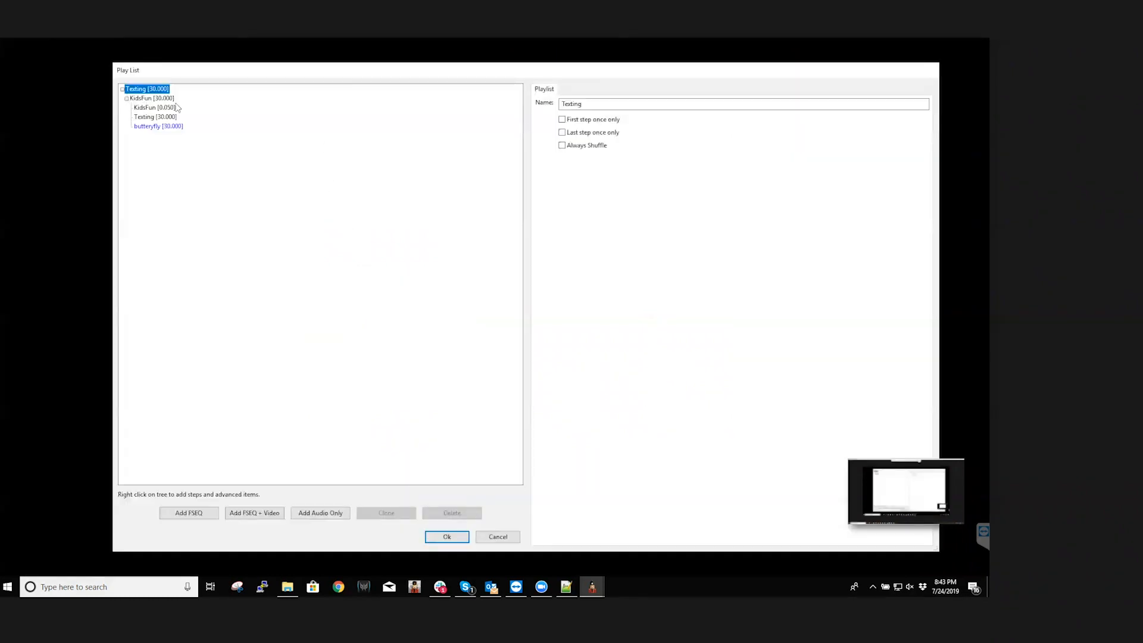
{"action": "left_click", "coordinate": [148, 119]}
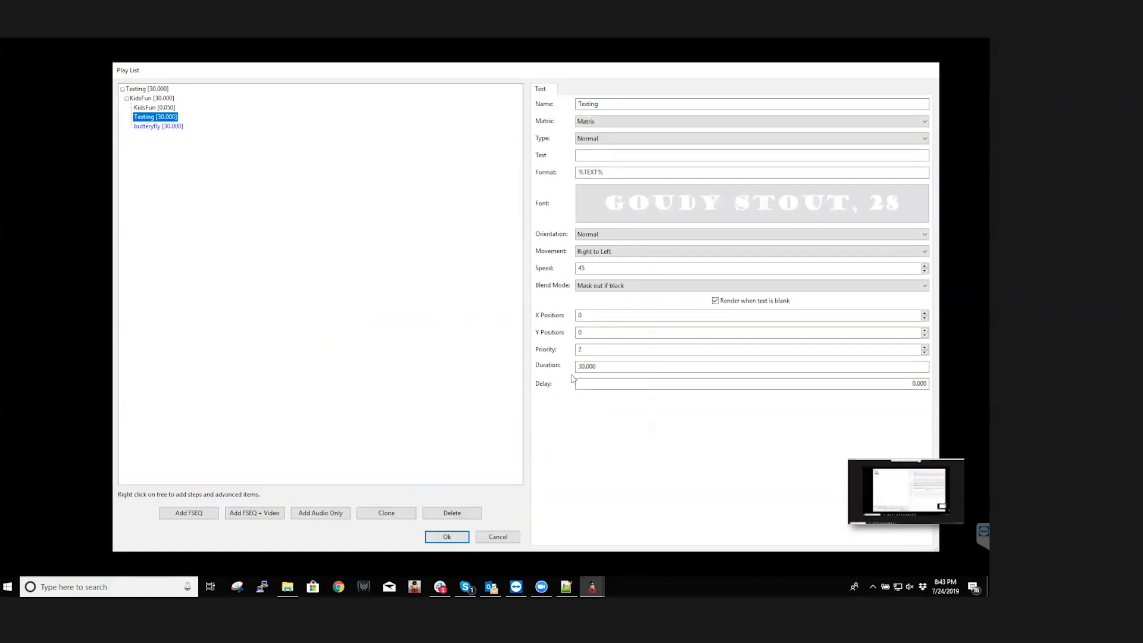
{"action": "left_click", "coordinate": [577, 315]}
{"action": "key", "text": "Tab"}
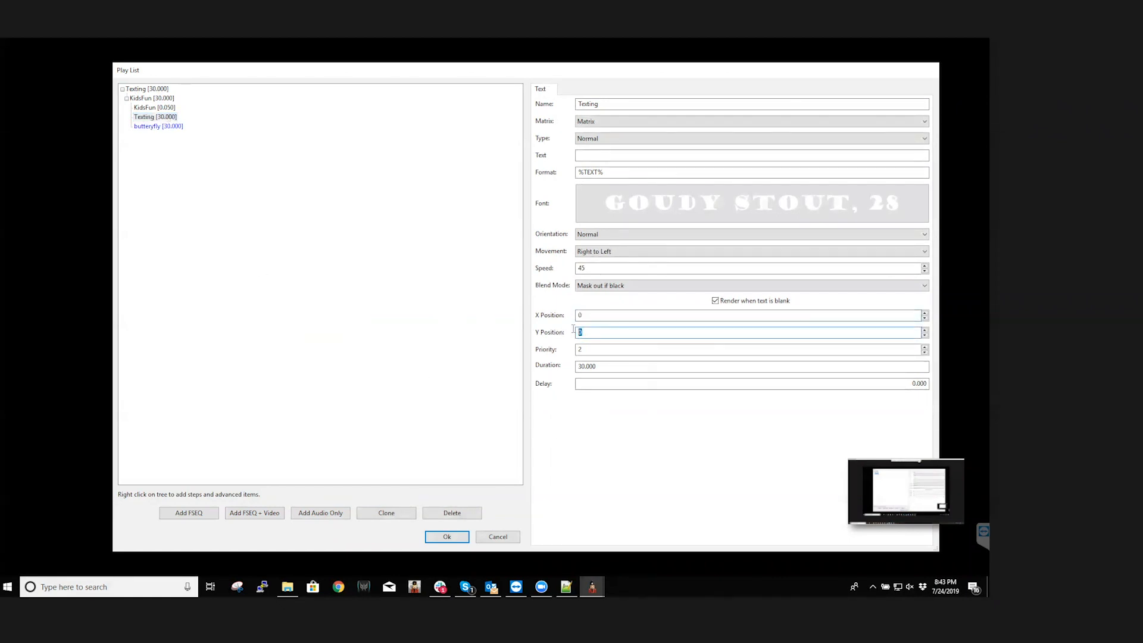
{"action": "left_click", "coordinate": [600, 235]}
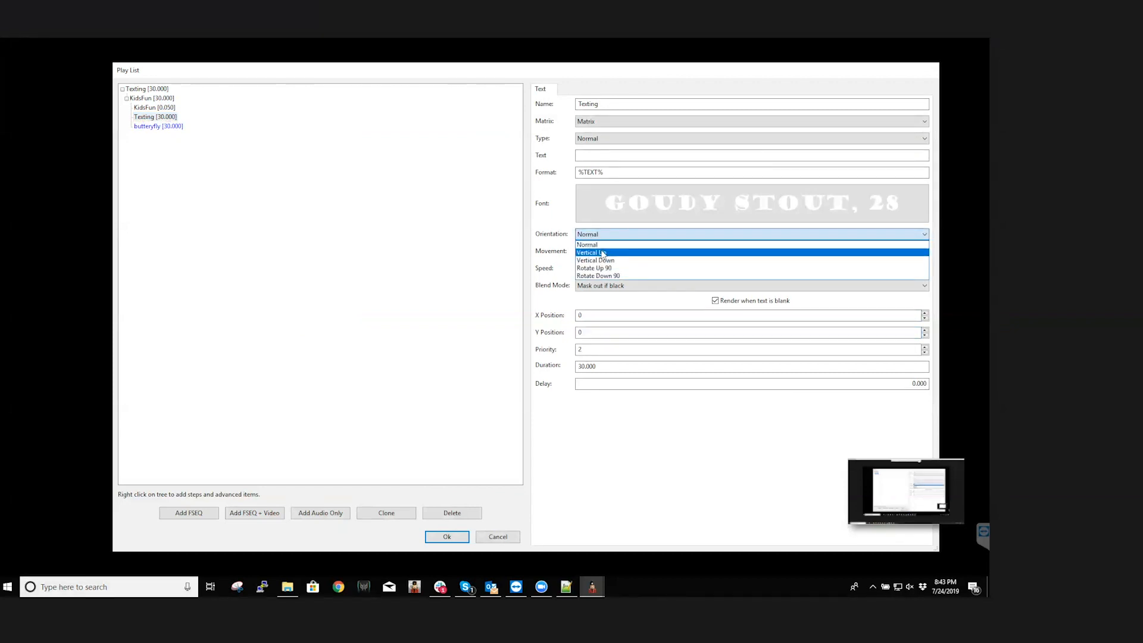
{"action": "left_click", "coordinate": [565, 260]}
{"action": "left_click", "coordinate": [593, 253]}
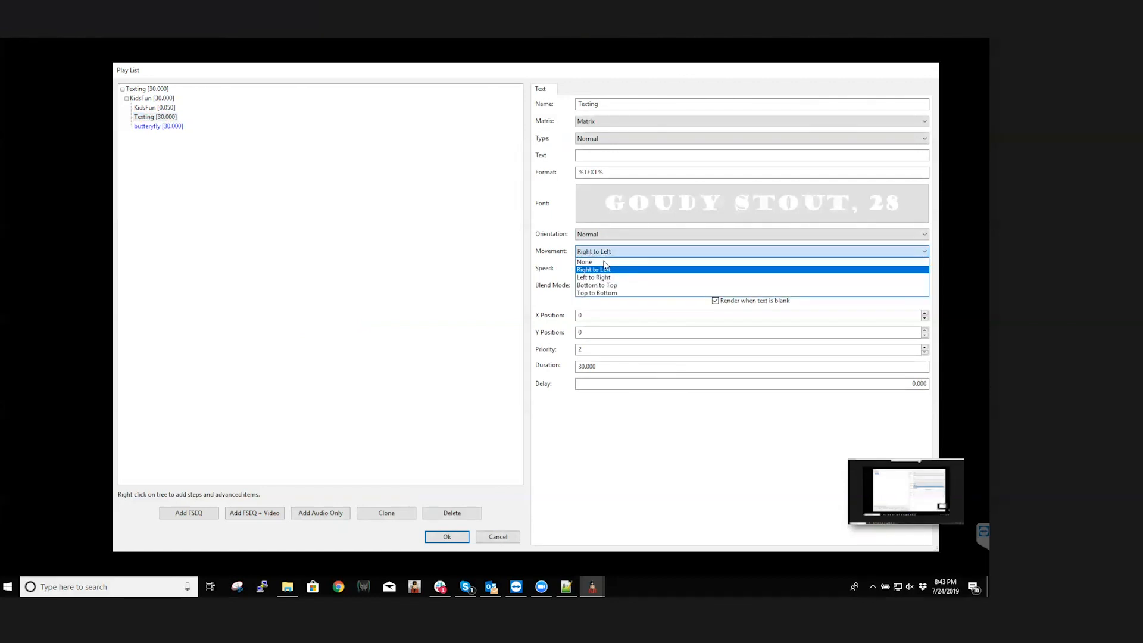
{"action": "left_click", "coordinate": [568, 300]}
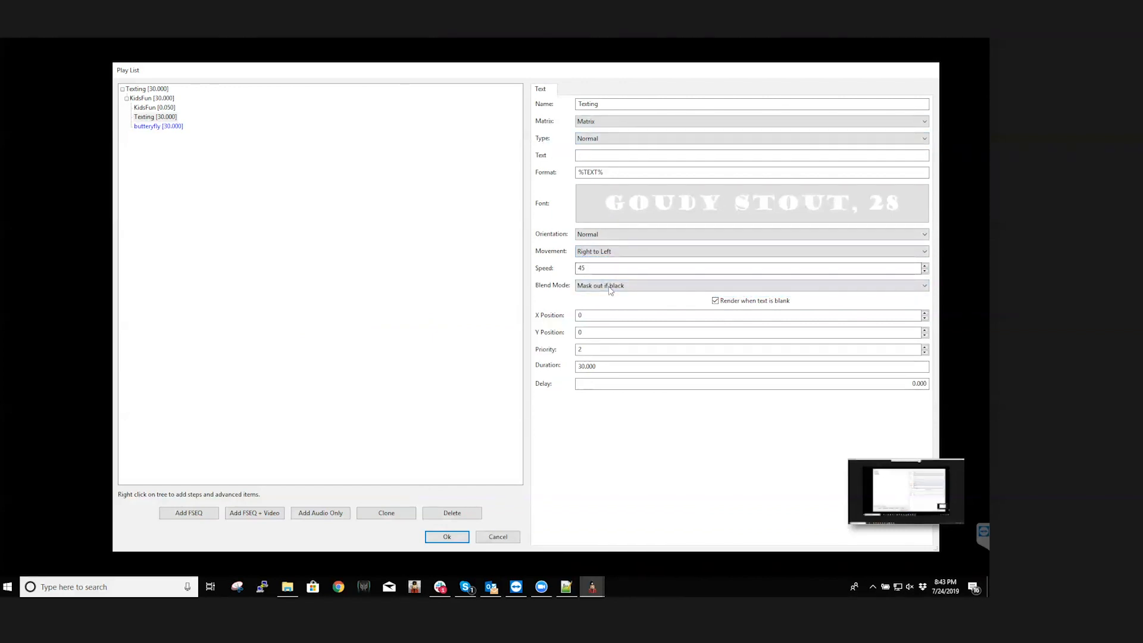
Inspect the text item's X and Y position values and close the playlist without saving changes
{"action": "double_click", "coordinate": [591, 317]}
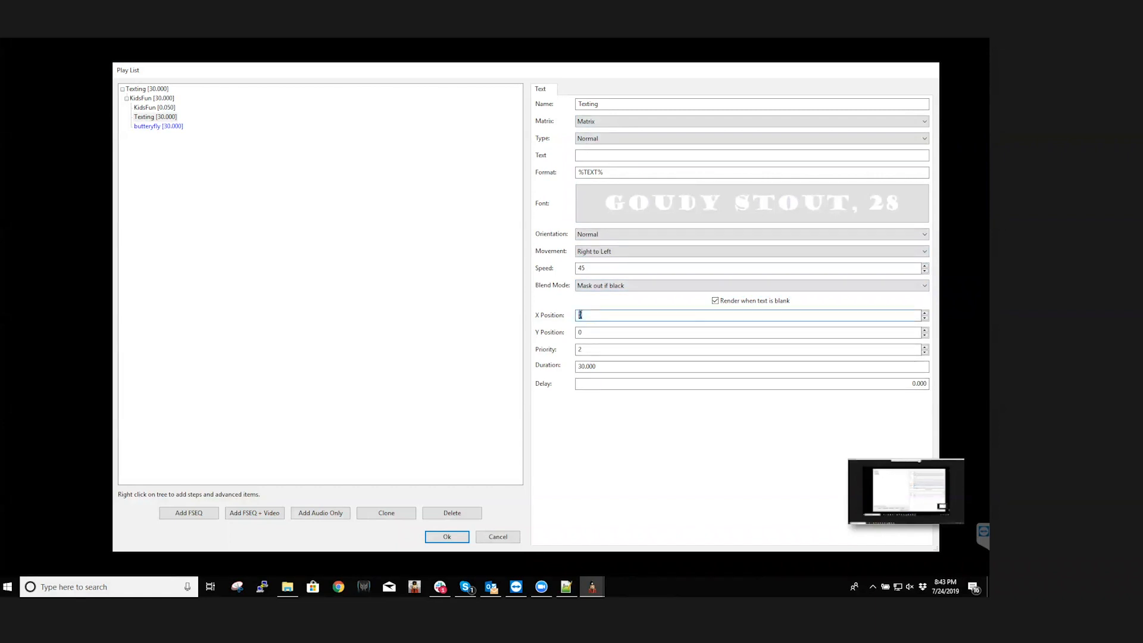
{"action": "double_click", "coordinate": [585, 332]}
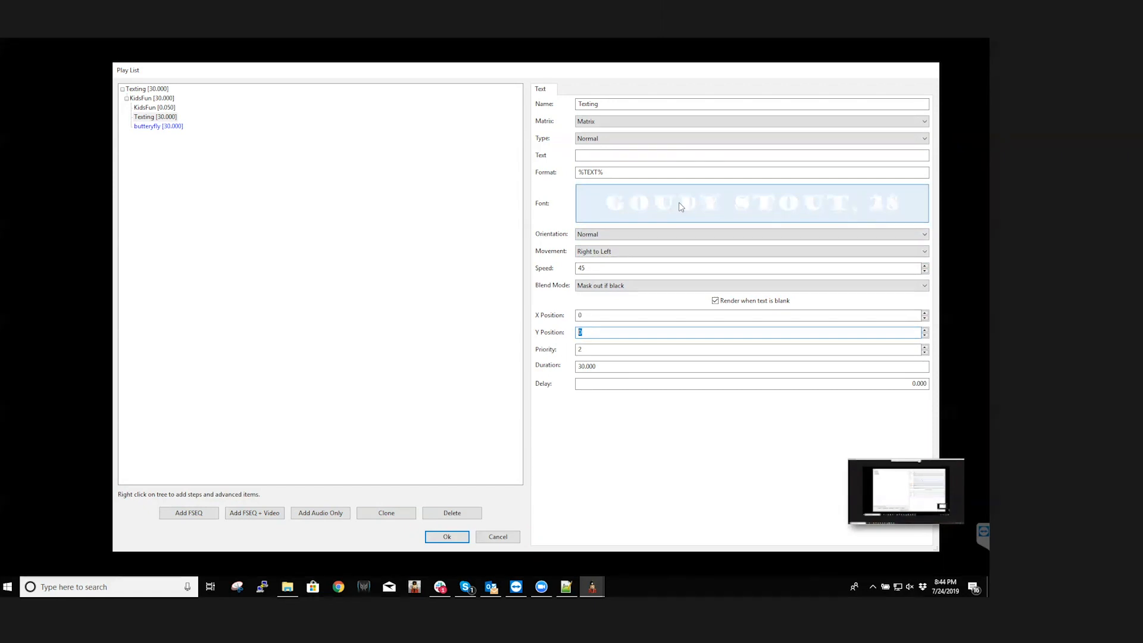
{"action": "left_click", "coordinate": [593, 315]}
{"action": "left_click_drag", "start_coordinate": [593, 315], "coordinate": [567, 316]}
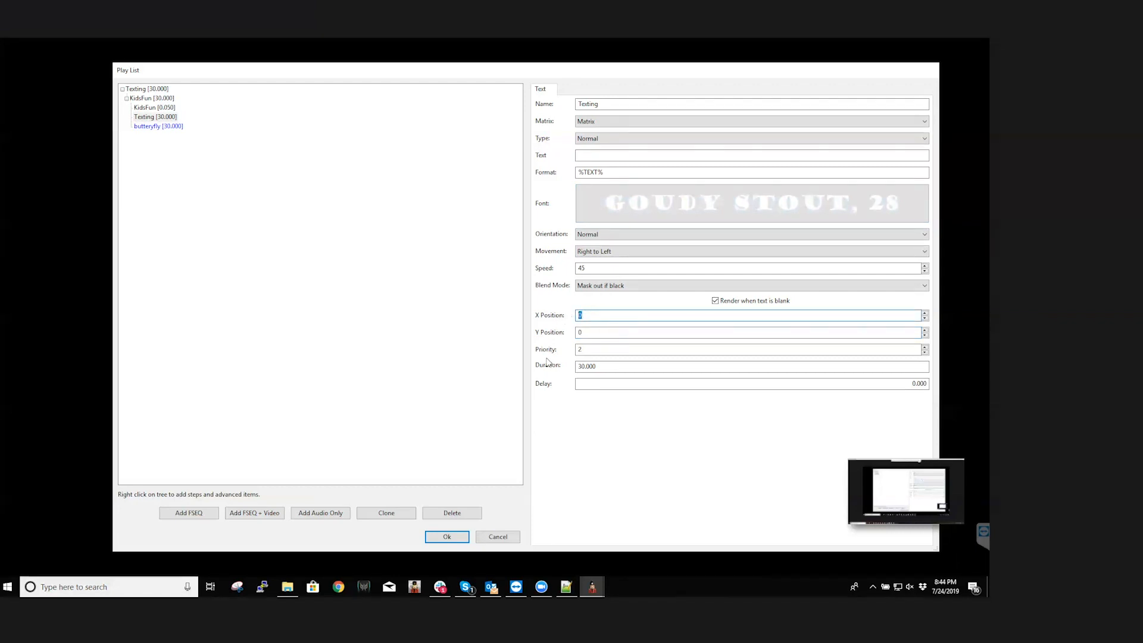
{"action": "left_click", "coordinate": [498, 537]}
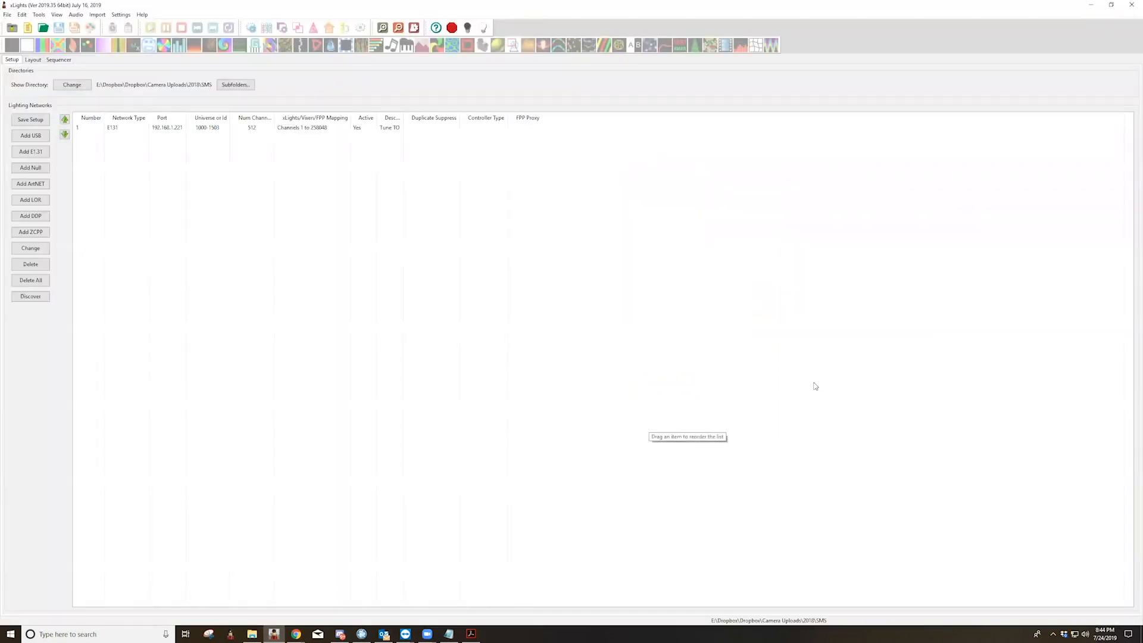
Show the layout in xLights, select the Matrix model and look through its available model commands
{"action": "left_click", "coordinate": [33, 59]}
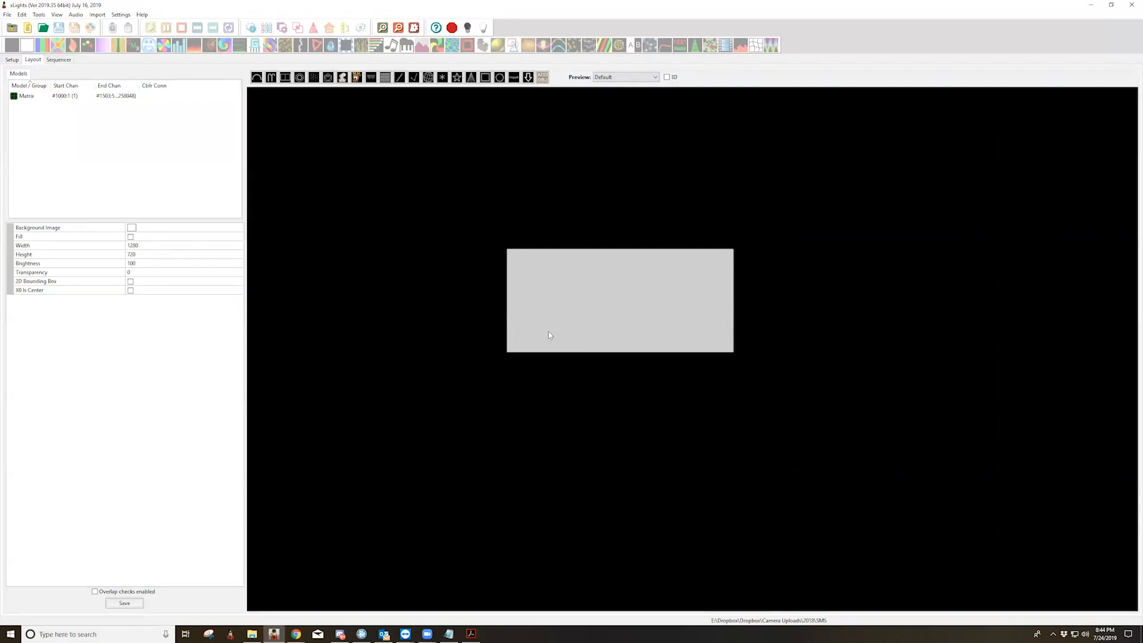
{"action": "left_click", "coordinate": [595, 337]}
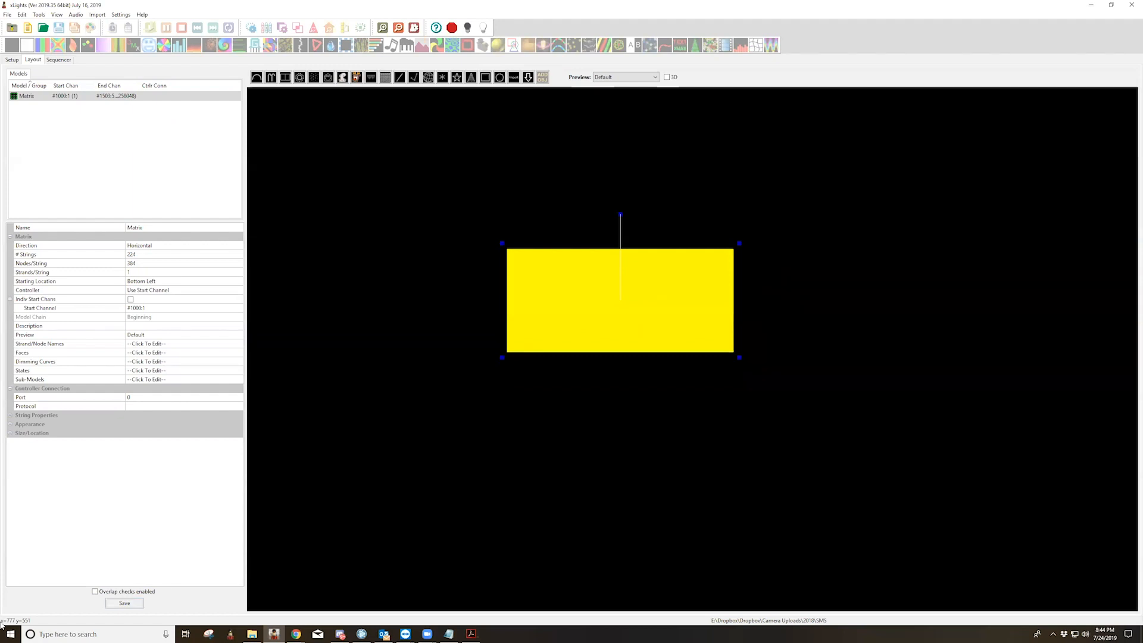
{"action": "right_click", "coordinate": [624, 294]}
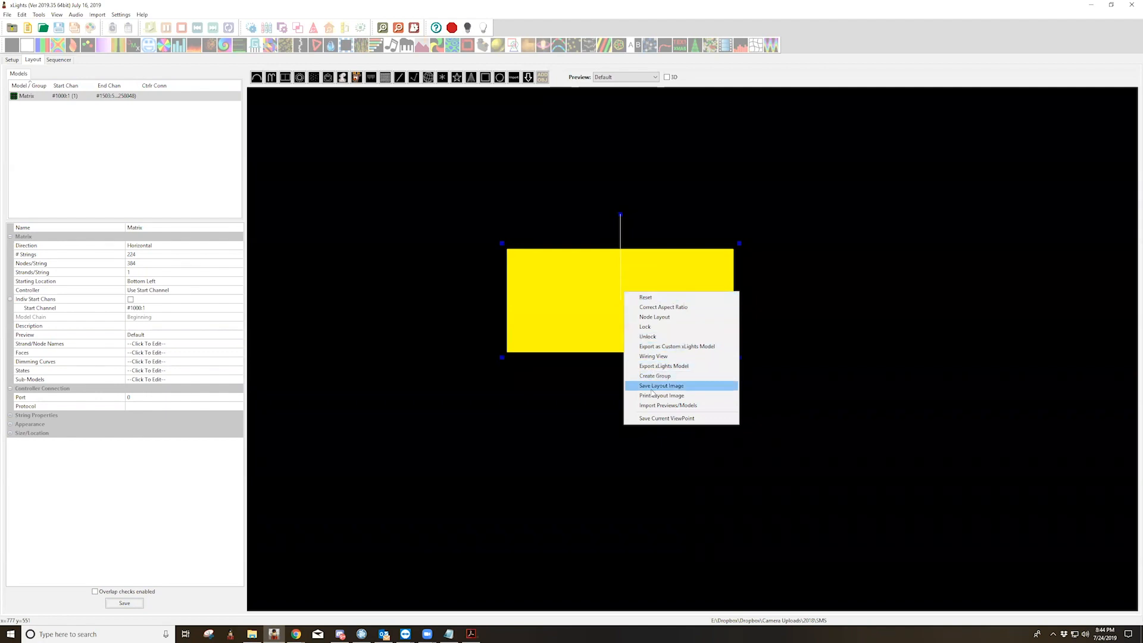
{"action": "left_click", "coordinate": [570, 418]}
{"action": "left_click", "coordinate": [570, 421]}
{"action": "left_click", "coordinate": [574, 337]}
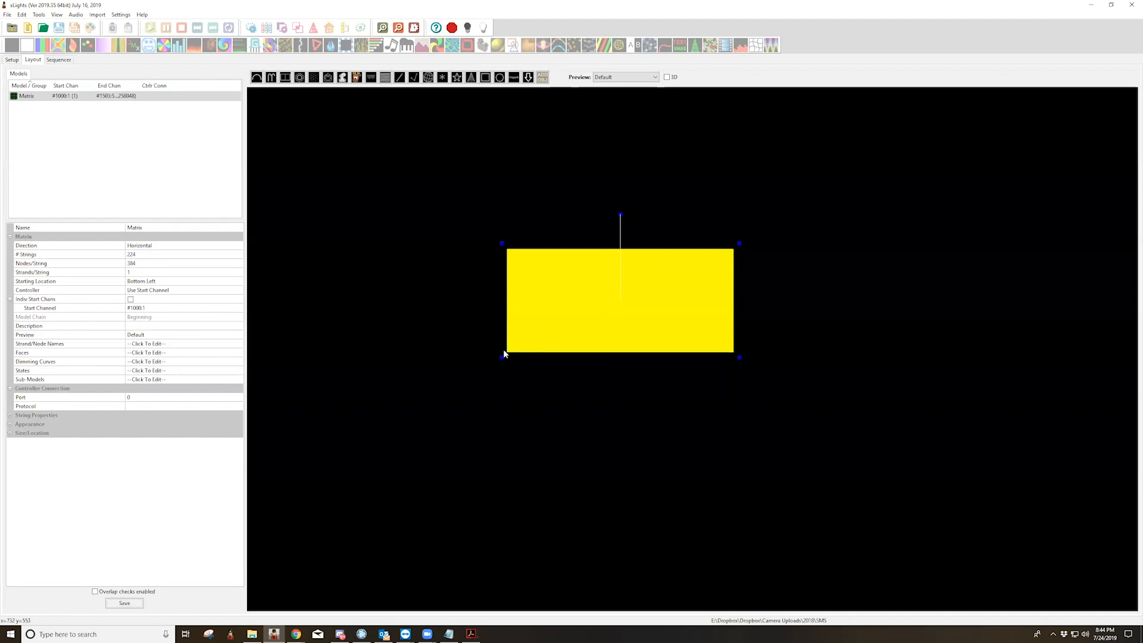
Deselect and reselect the Matrix model at its lower-left corner to check the cursor coordinates there
{"action": "left_click", "coordinate": [521, 423]}
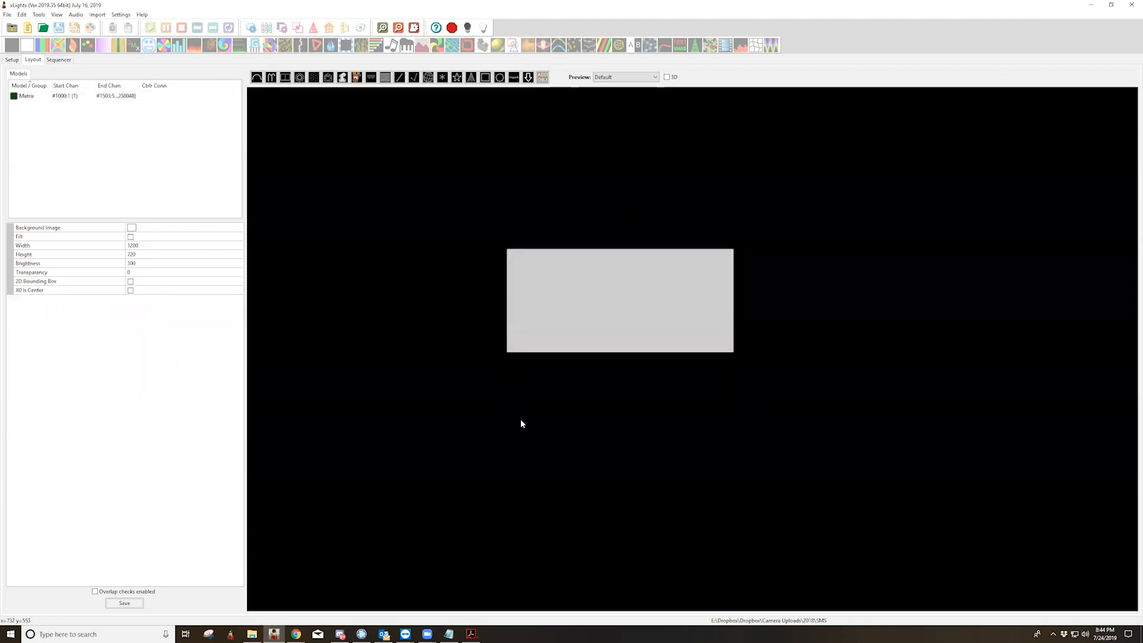
{"action": "left_click", "coordinate": [507, 354]}
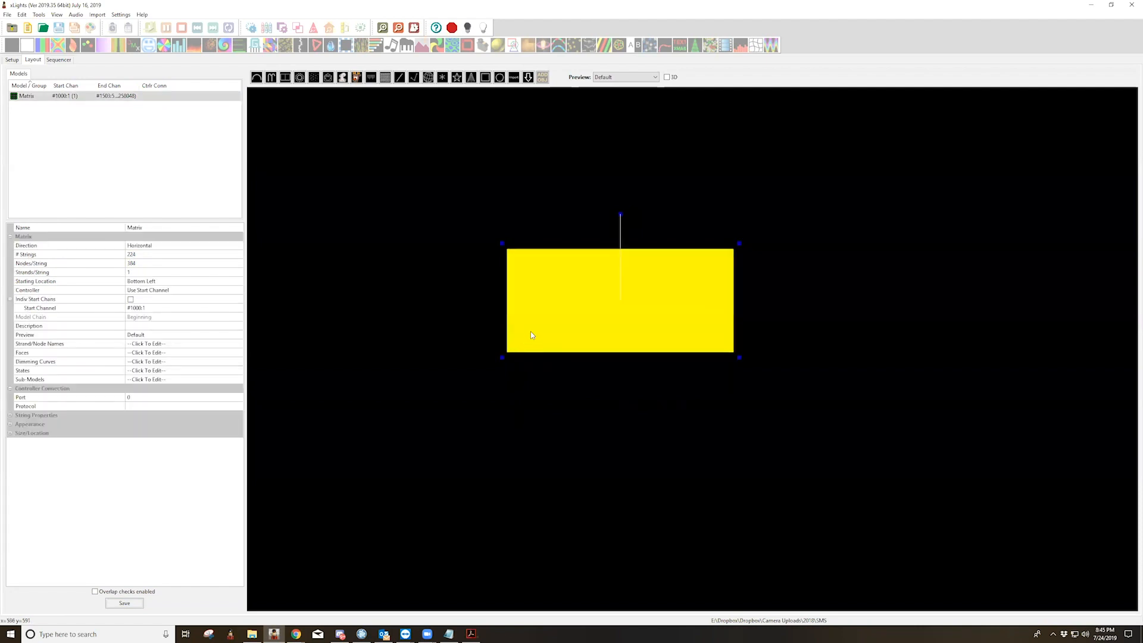
{"action": "left_click", "coordinate": [506, 352]}
{"action": "left_click", "coordinate": [508, 352]}
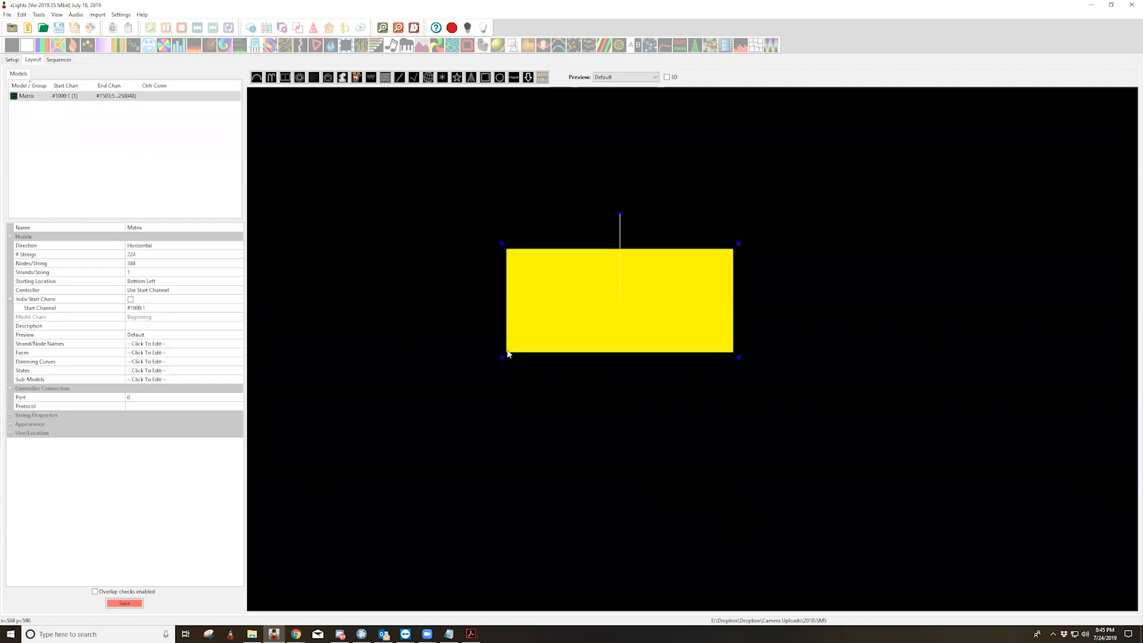
{"action": "left_click", "coordinate": [507, 353]}
{"action": "left_click", "coordinate": [506, 352]}
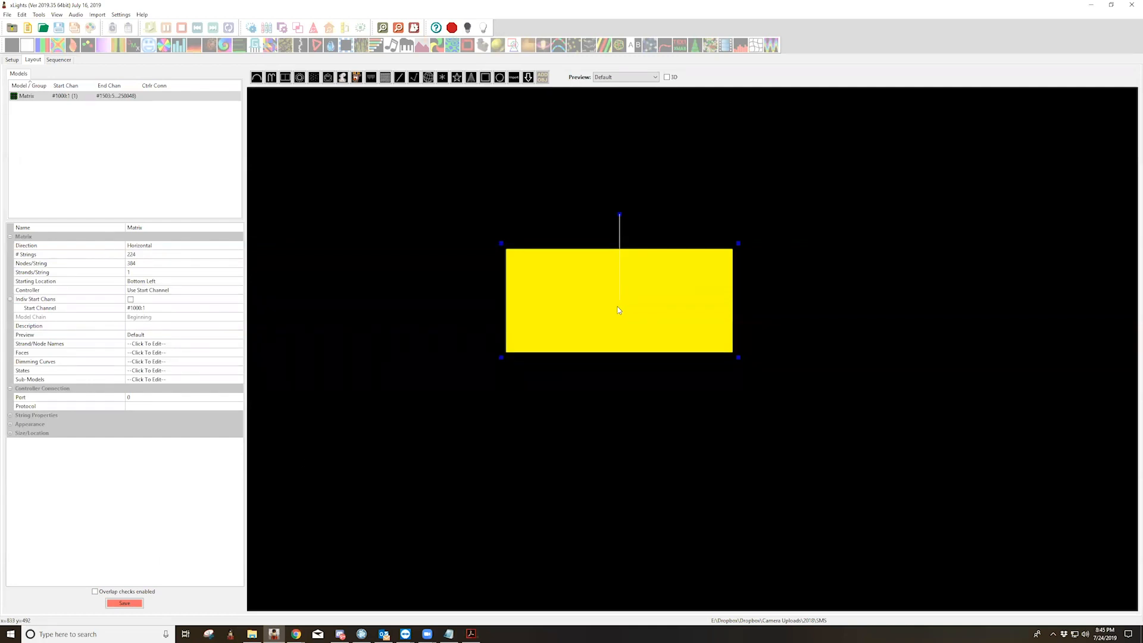
{"action": "left_click", "coordinate": [506, 355]}
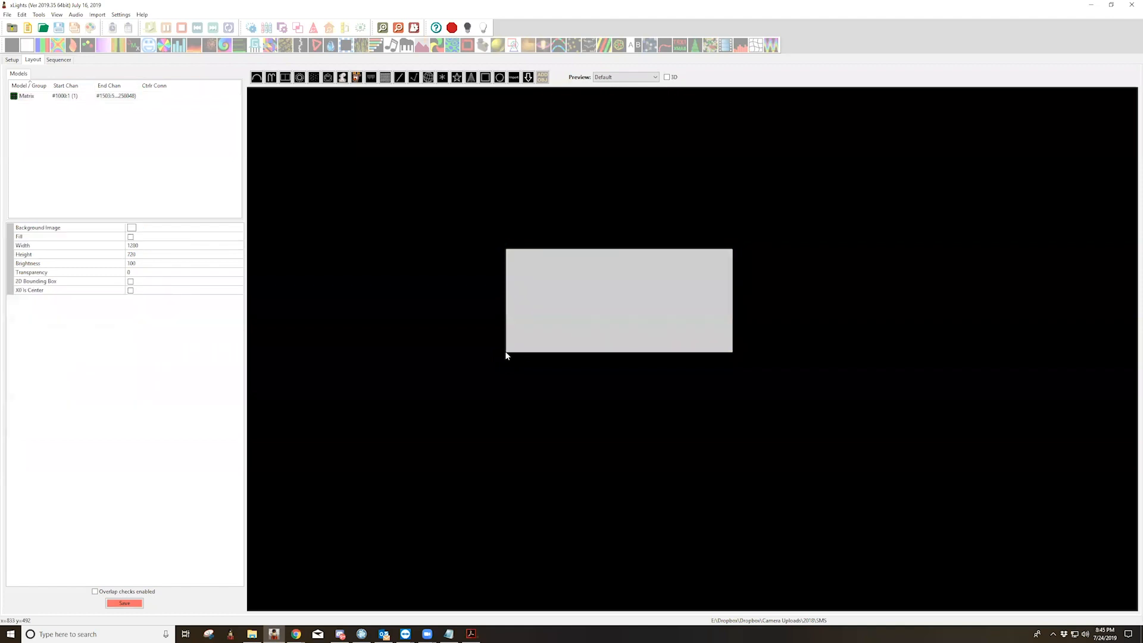
{"action": "left_click", "coordinate": [508, 351]}
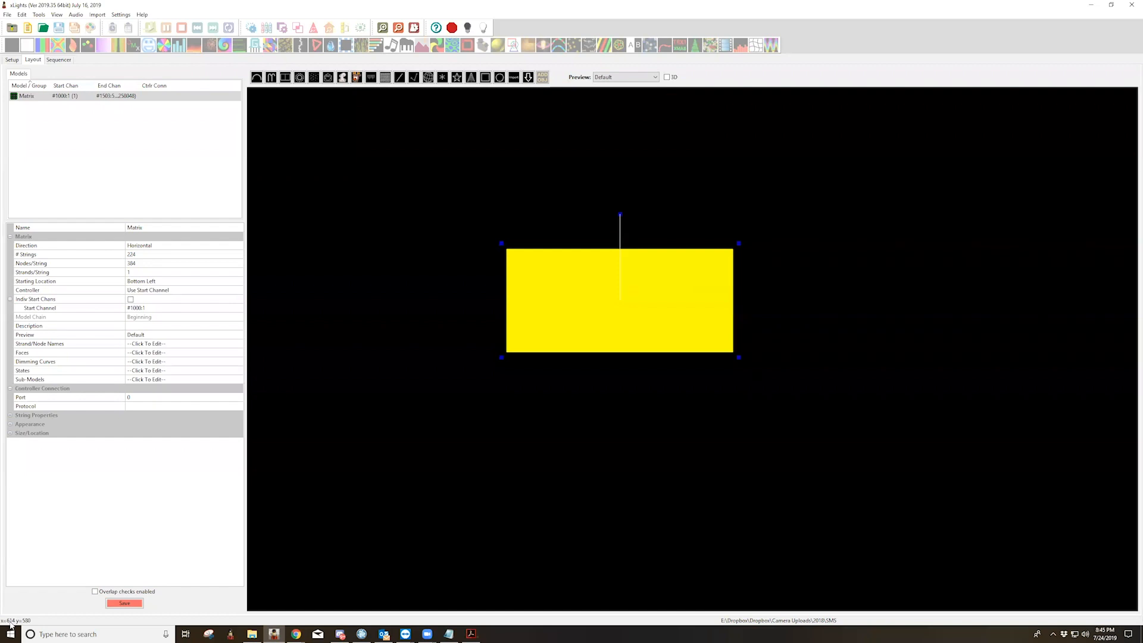
Restore and move the xLights window, maximize it again and minimize it to return to the remote scheduler
{"action": "left_click", "coordinate": [1111, 5]}
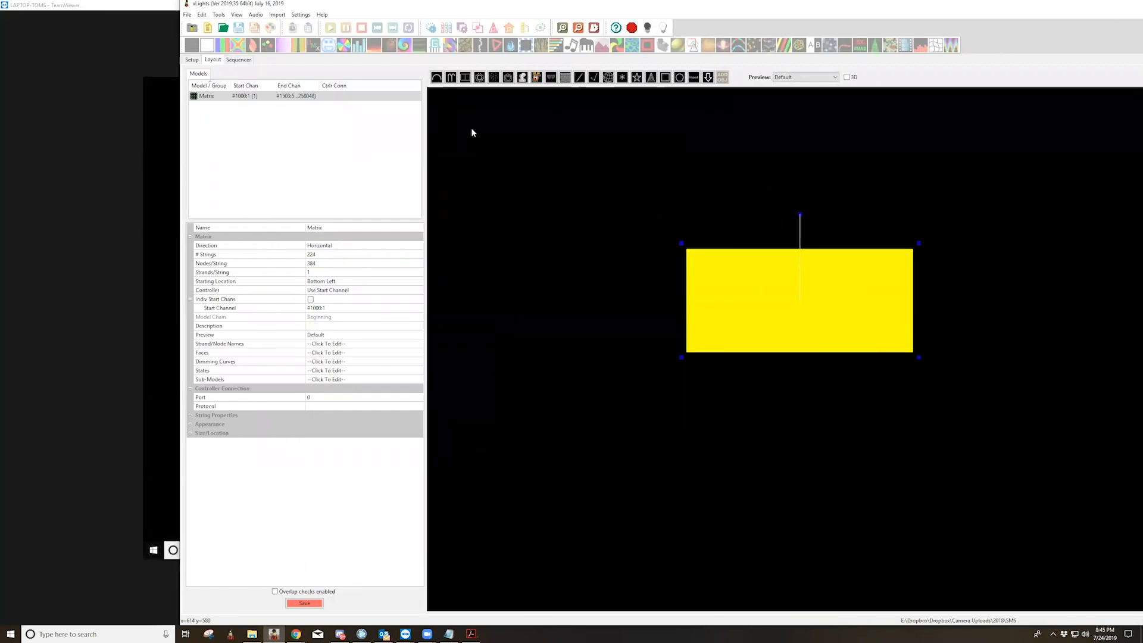
{"action": "left_click_drag", "start_coordinate": [516, 8], "coordinate": [478, 72]}
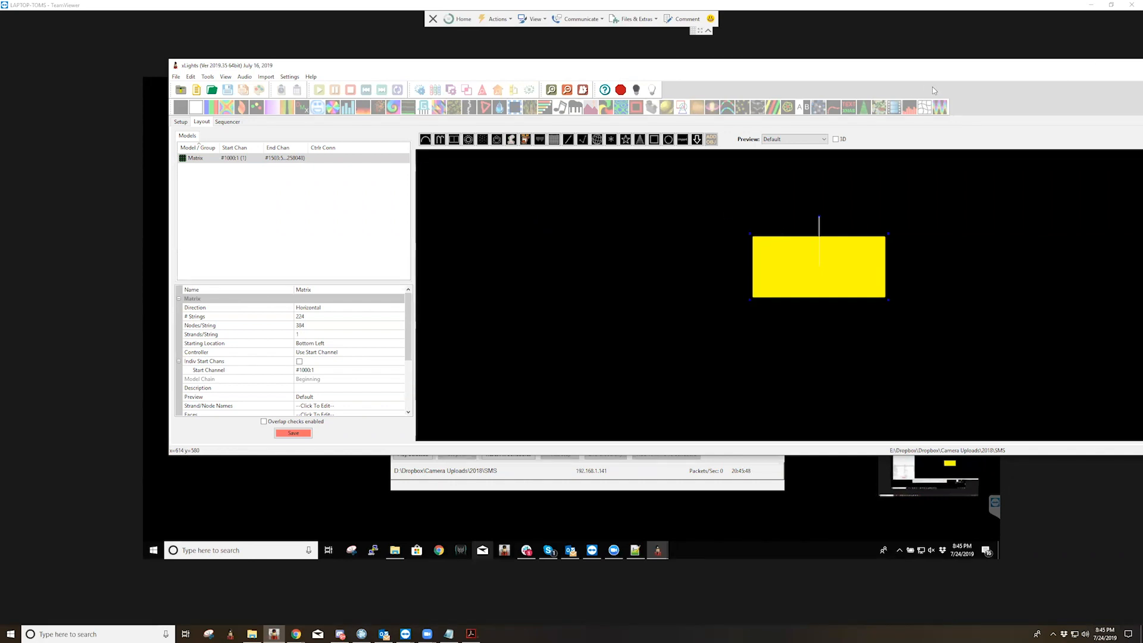
{"action": "left_click_drag", "start_coordinate": [1096, 69], "coordinate": [933, 88]}
{"action": "left_click", "coordinate": [1112, 87]}
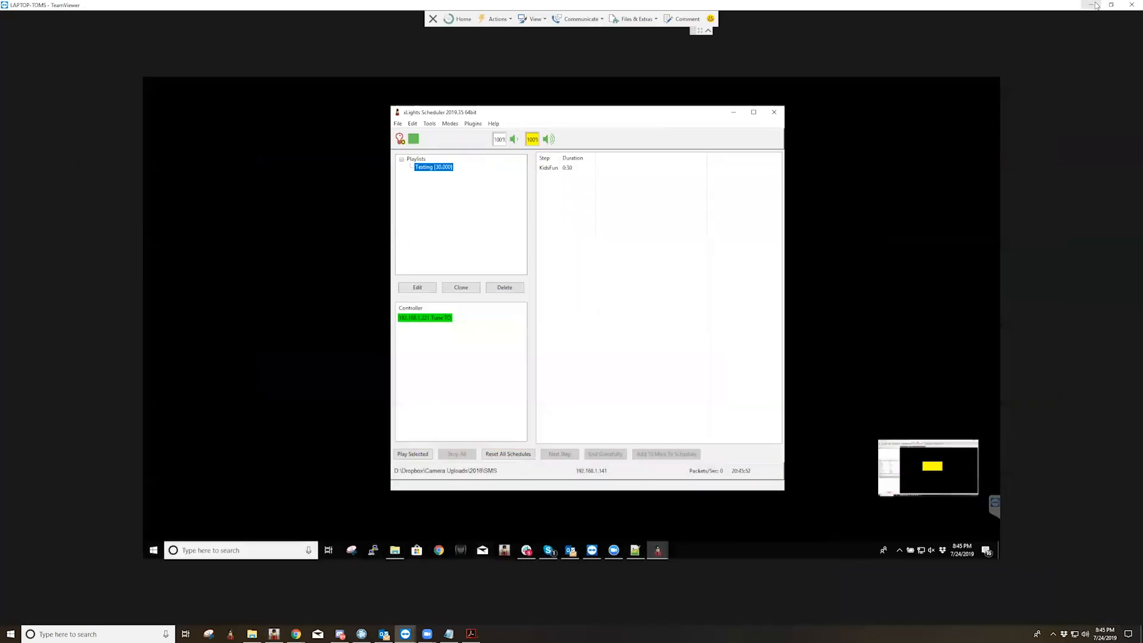
{"action": "left_click", "coordinate": [1091, 5]}
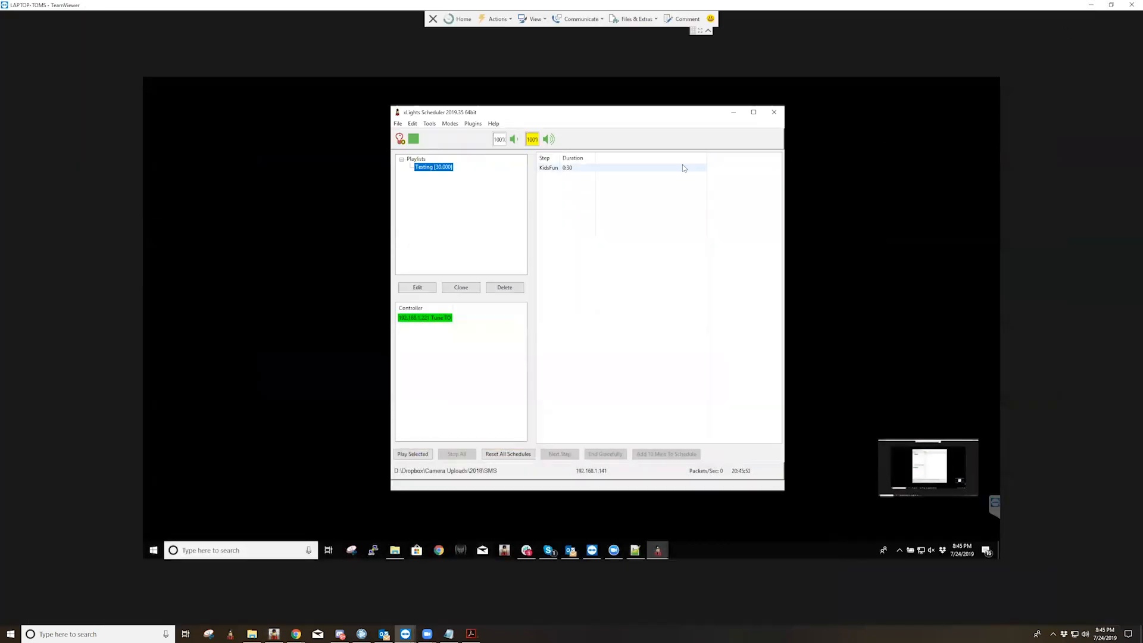